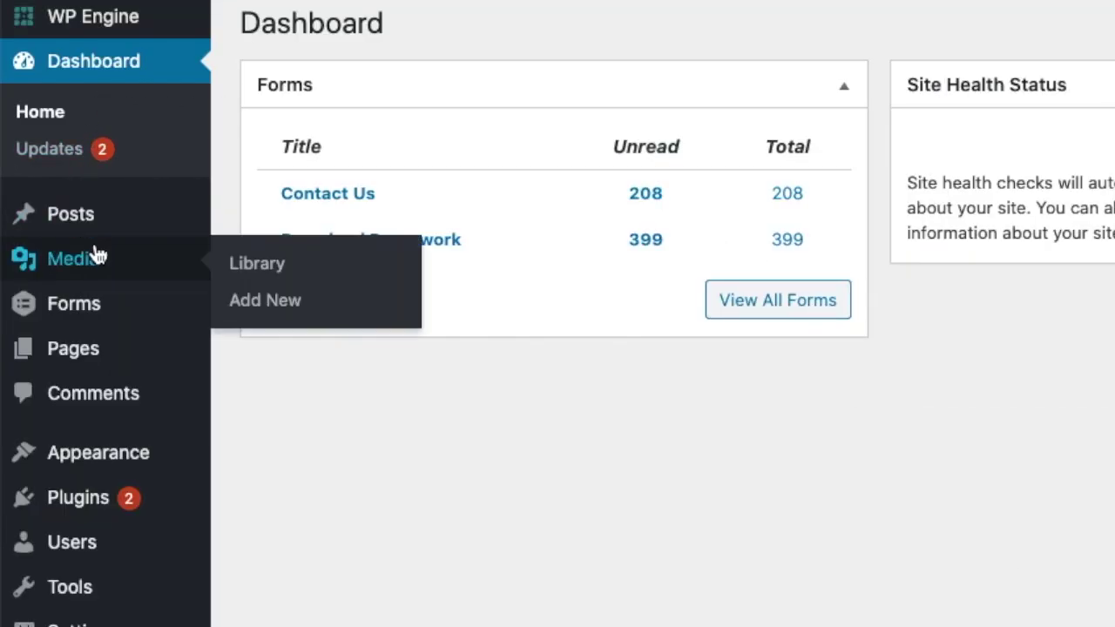
# Step: From the All Pages list, open the Home — Front Page in the page editor
pyautogui.moveTo(69, 351)
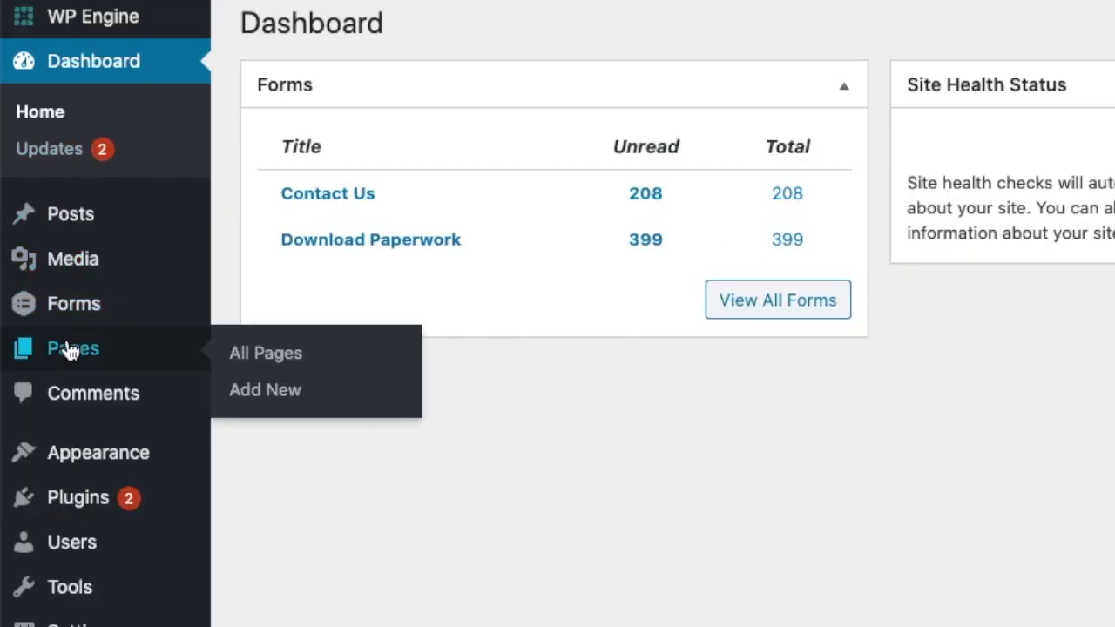
pyautogui.click(253, 358)
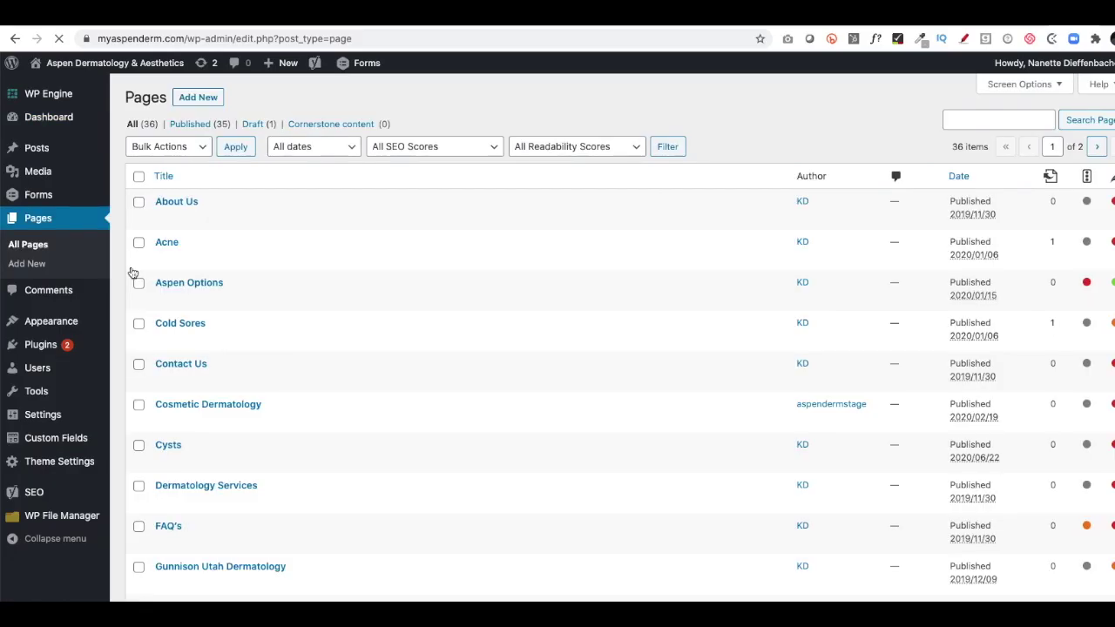
pyautogui.scroll(-1, 215, 242)
pyautogui.scroll(-2, 215, 243)
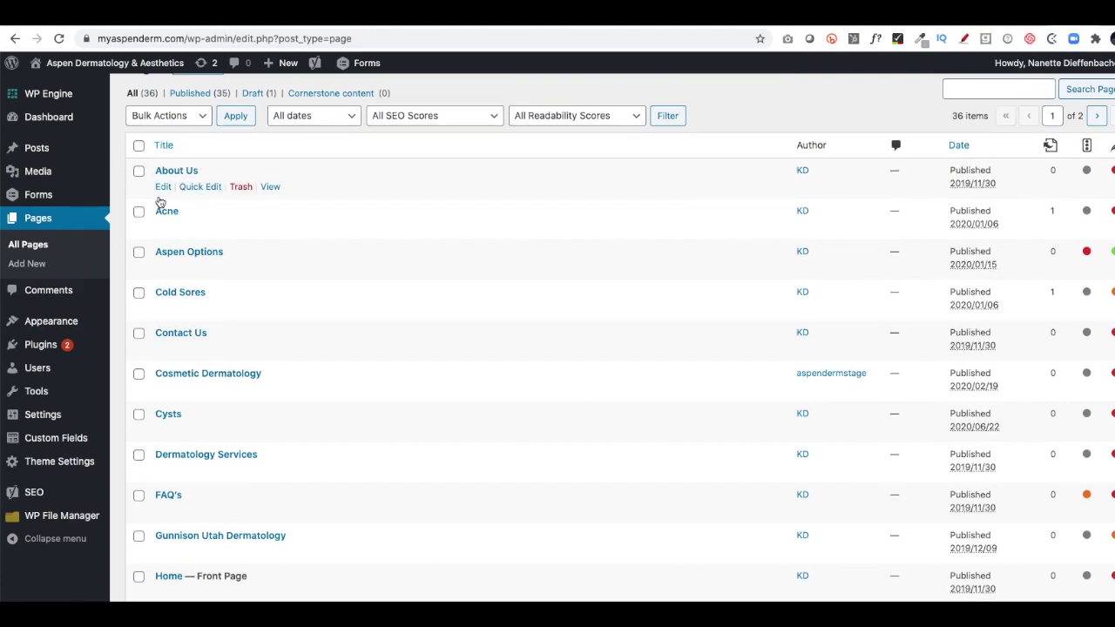
pyautogui.scroll(-4, 180, 378)
pyautogui.scroll(-5, 345, 261)
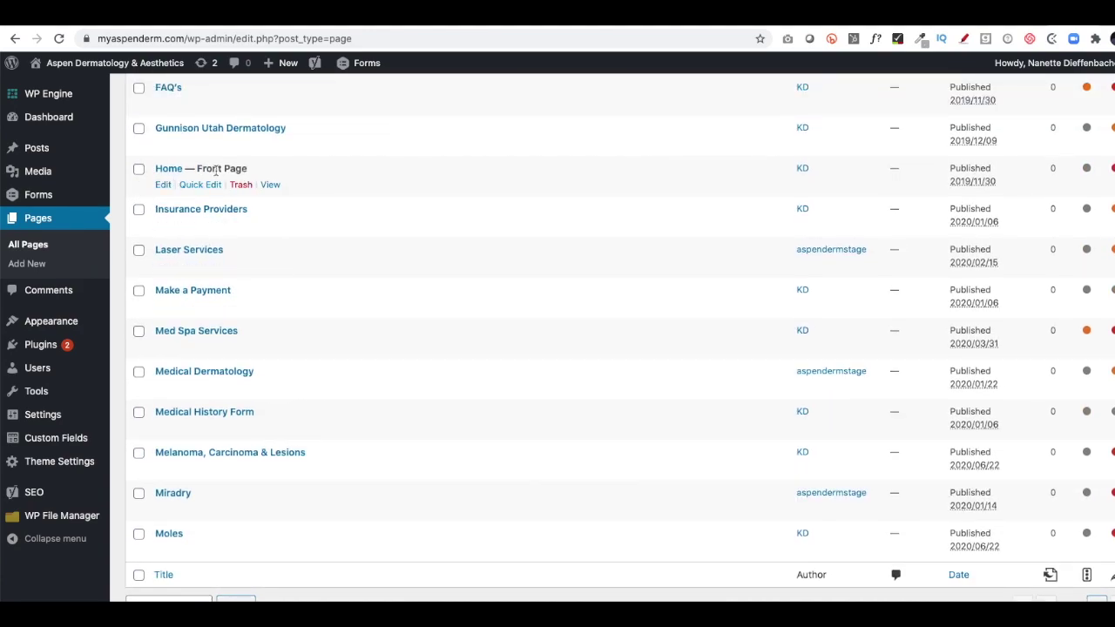
pyautogui.click(164, 187)
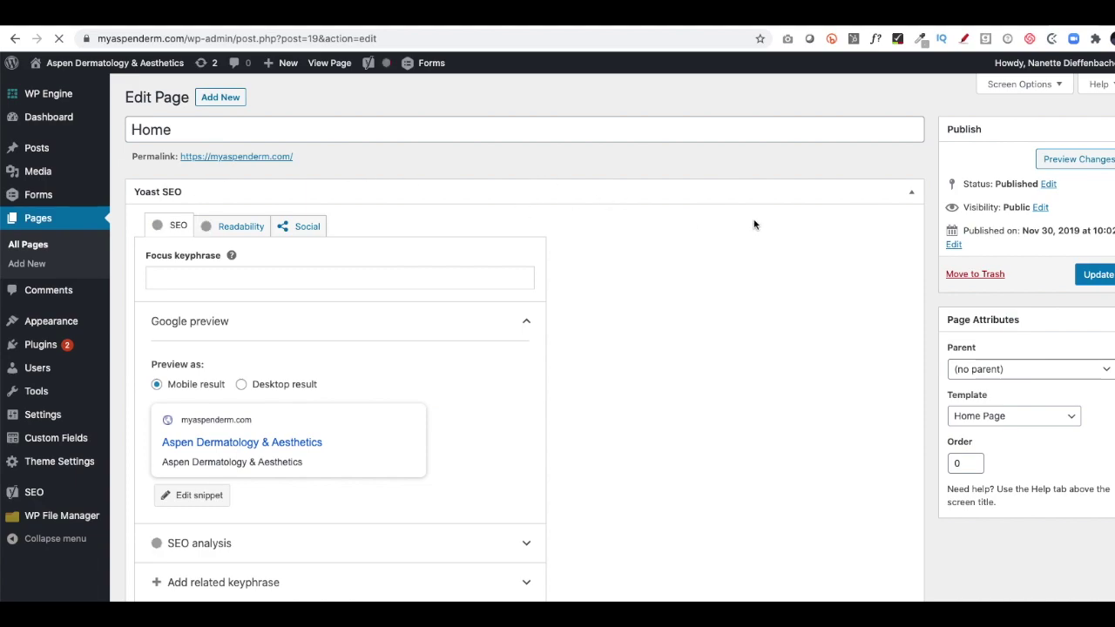
# Step: Scroll down to Home Page Settings and show the Hero Section settings
pyautogui.scroll(-6, 495, 208)
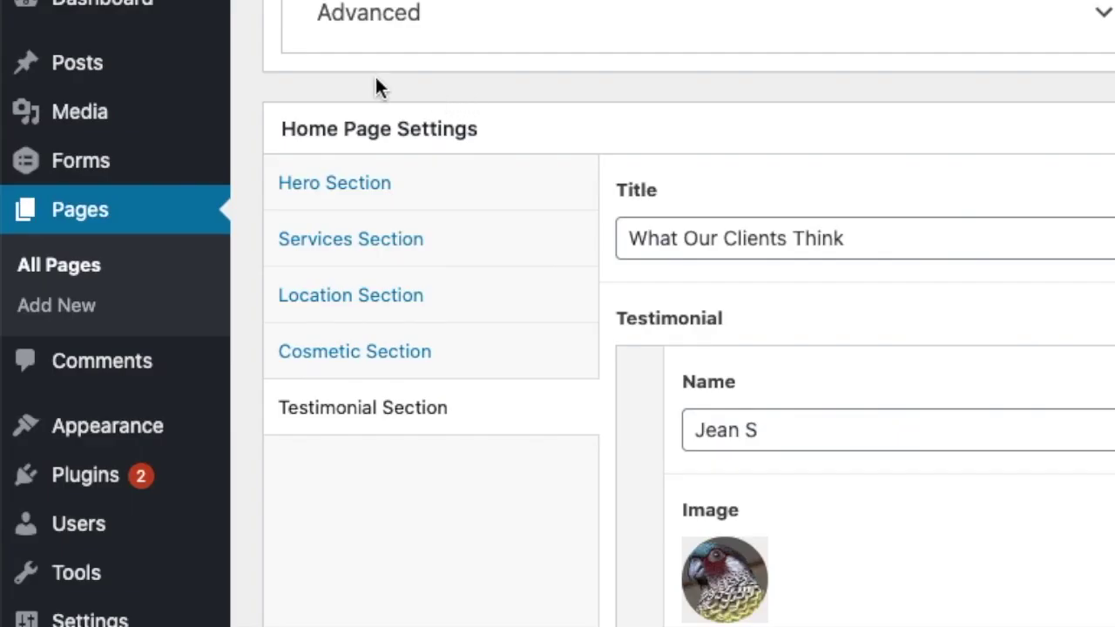
pyautogui.scroll(-1, 159, 336)
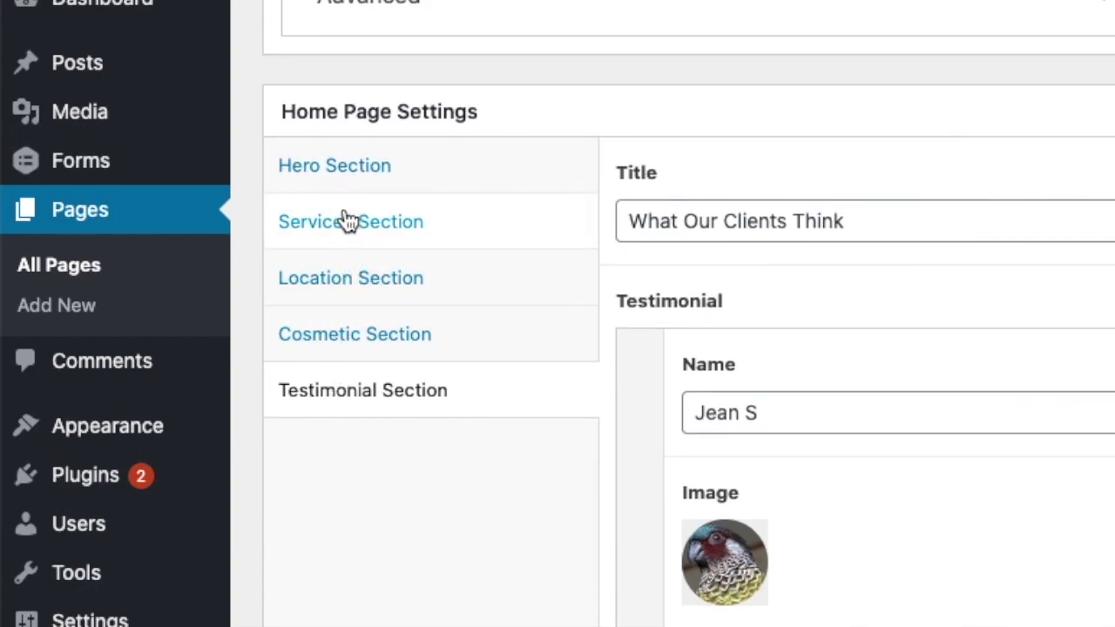
pyautogui.click(345, 169)
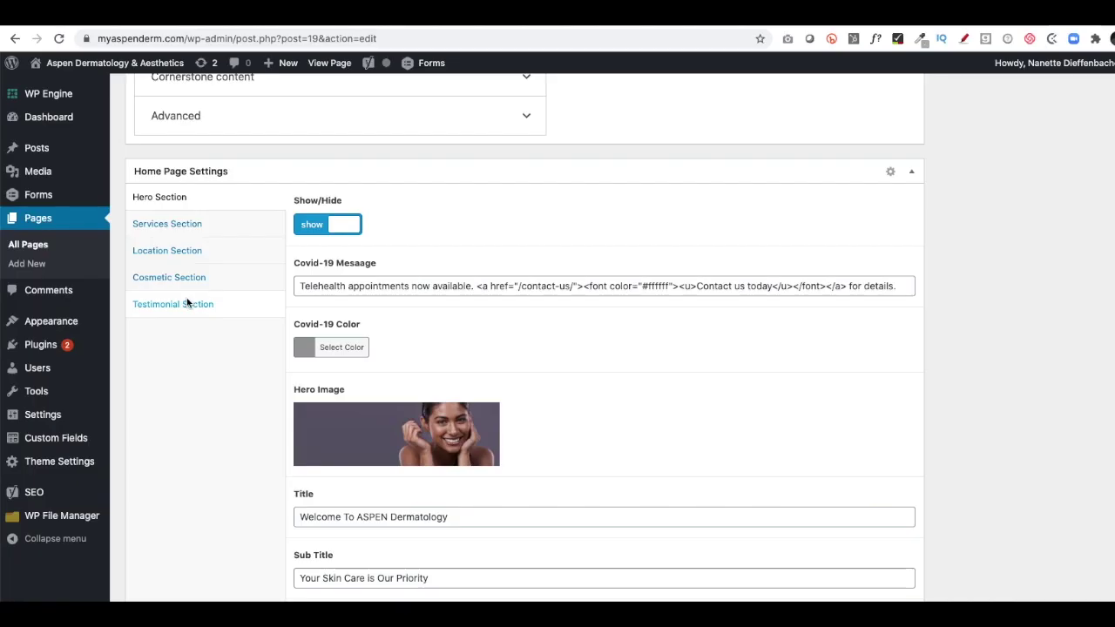
pyautogui.press('super+t')
# Step: Load the live myaspenderm.com site in the new tab, then return to the editor
pyautogui.write('my')
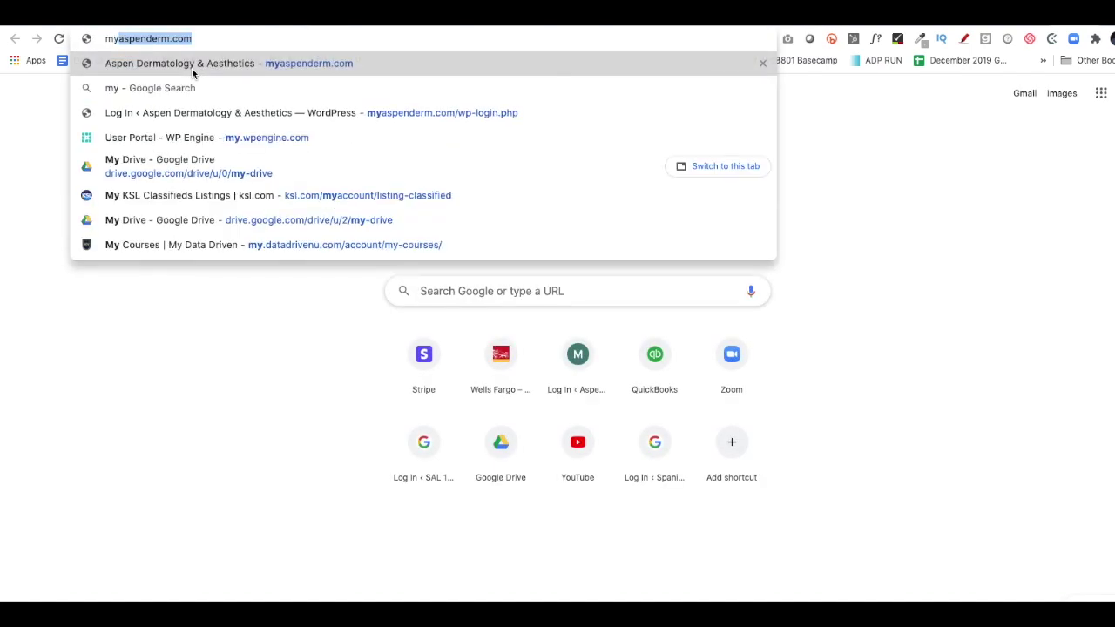
pyautogui.press('Return')
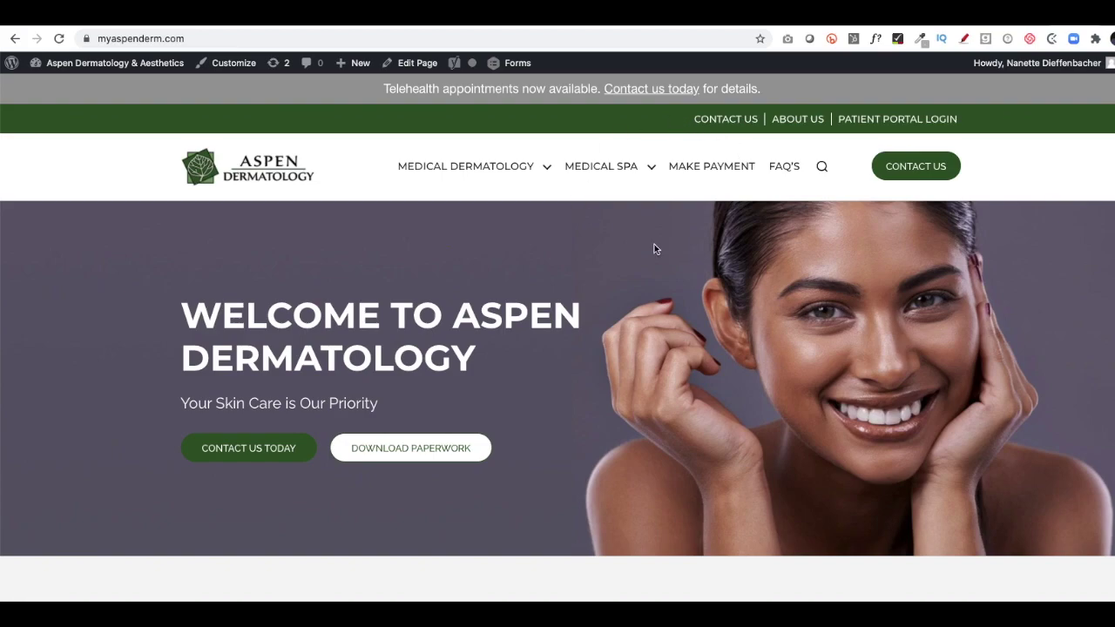
pyautogui.hotkey('ctrl', 'Tab')
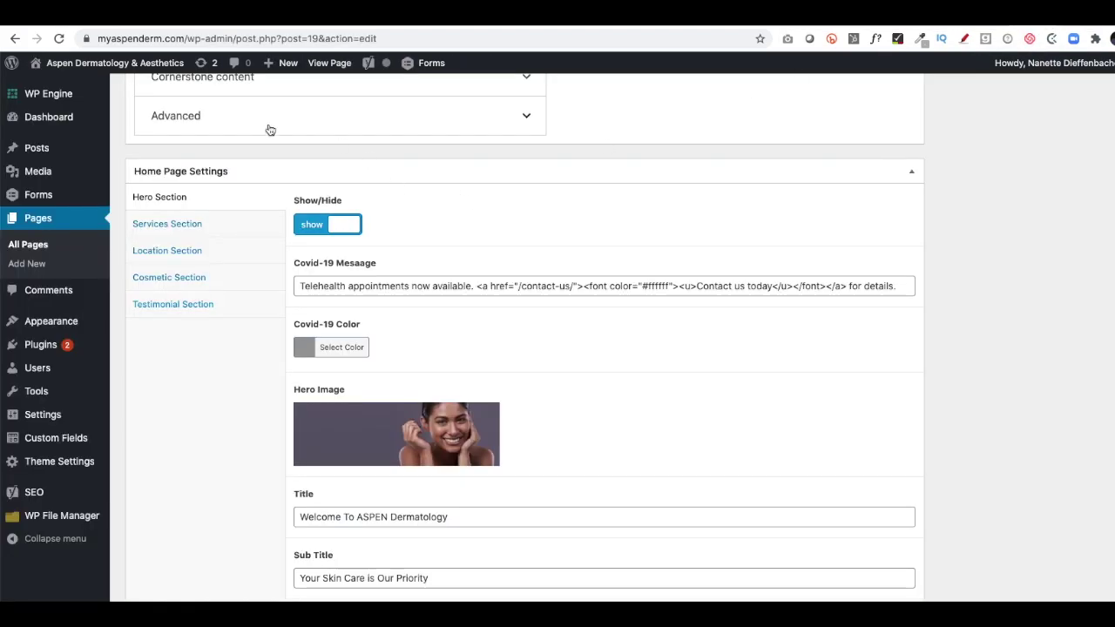
# Step: Collapse the Yoast SEO panel and compare the Hero Section with the live homepage
pyautogui.scroll(10, 603, 247)
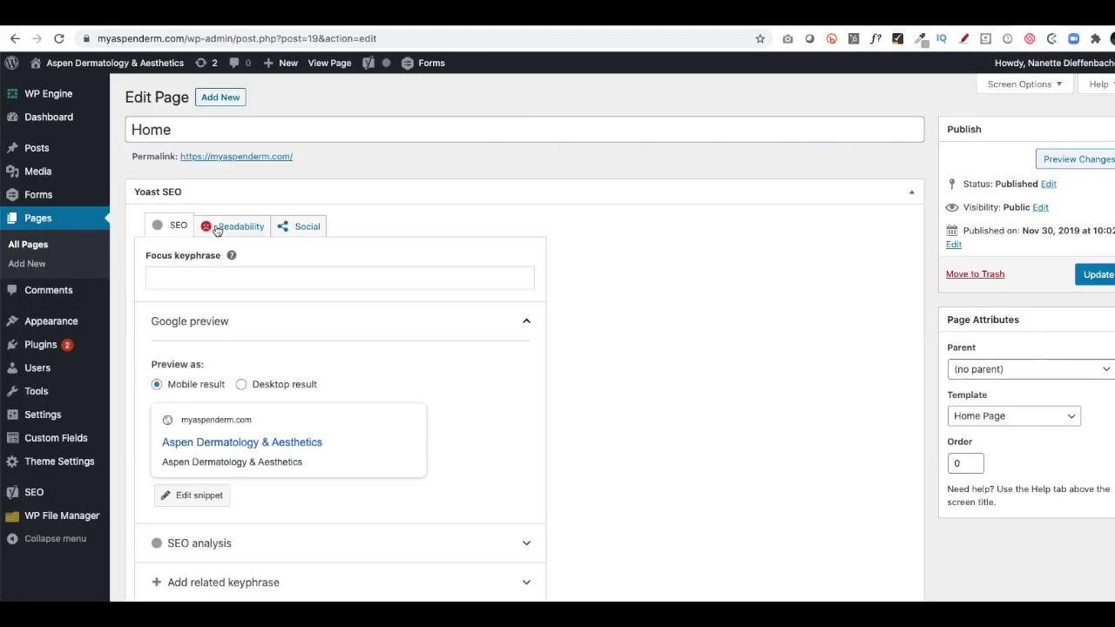
pyautogui.click(912, 192)
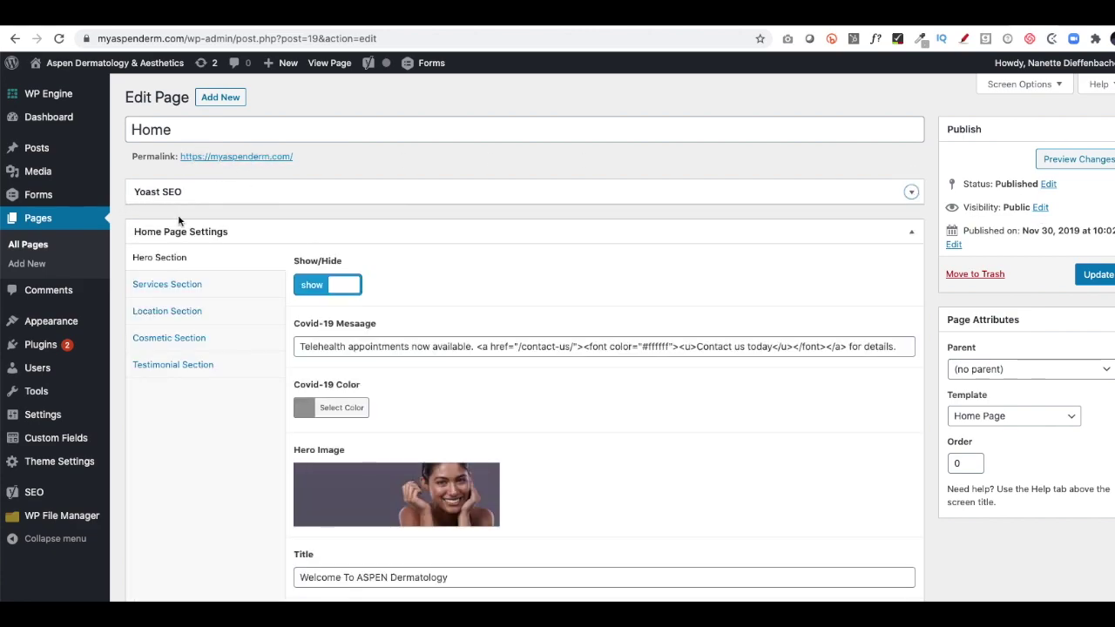
pyautogui.click(1079, 23)
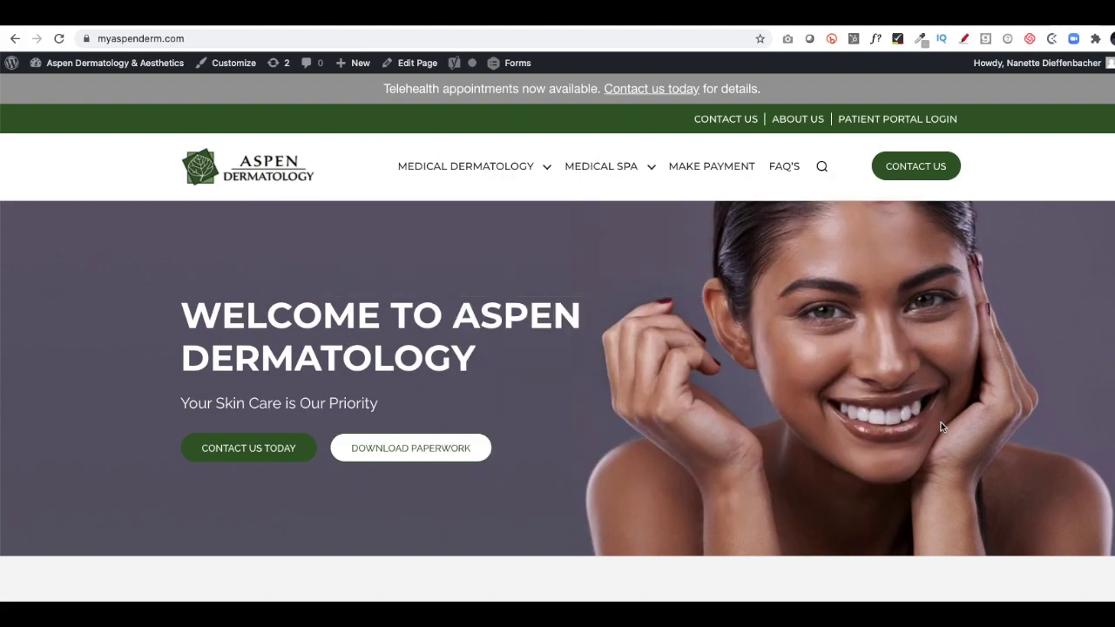
pyautogui.click(1034, 26)
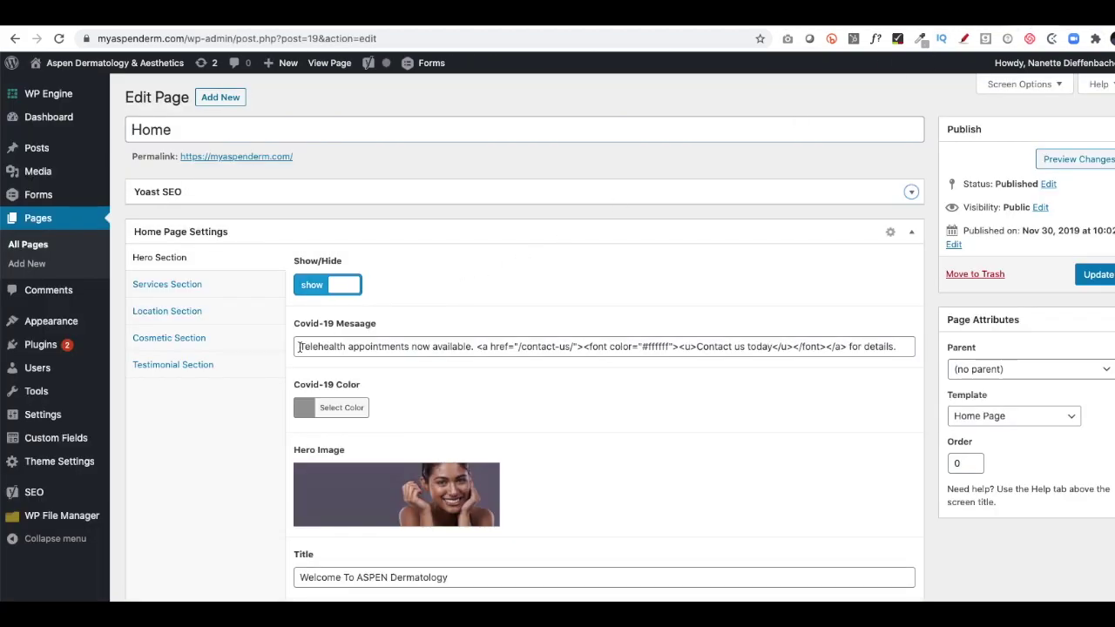
pyautogui.tripleClick(299, 347)
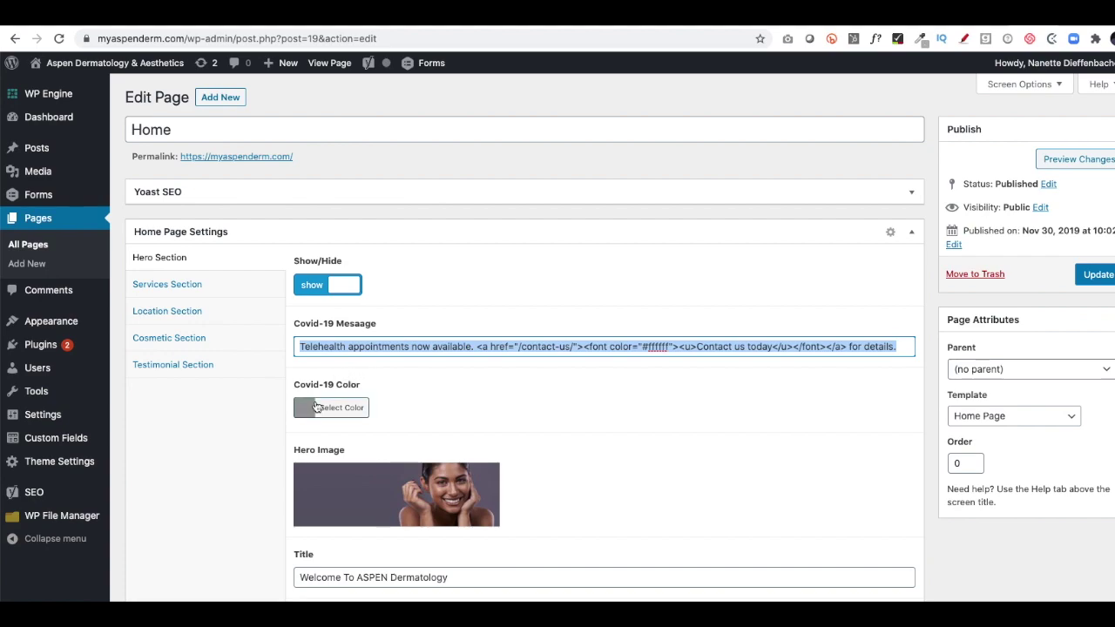
pyautogui.scroll(-3, 349, 406)
pyautogui.scroll(-1, 340, 401)
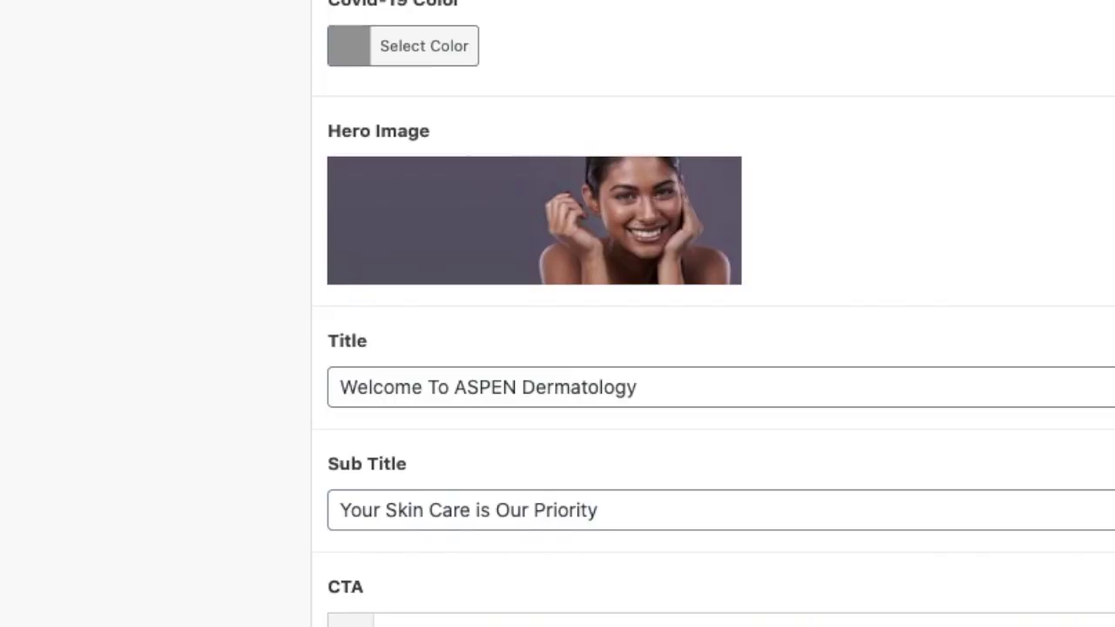
pyautogui.moveTo(552, 183)
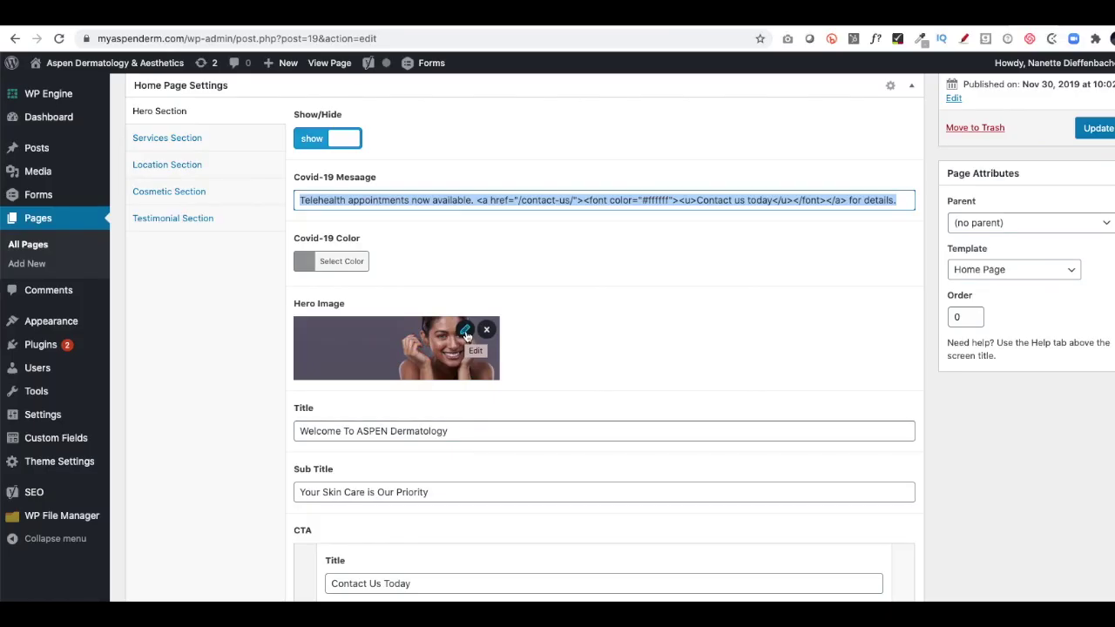
pyautogui.click(466, 333)
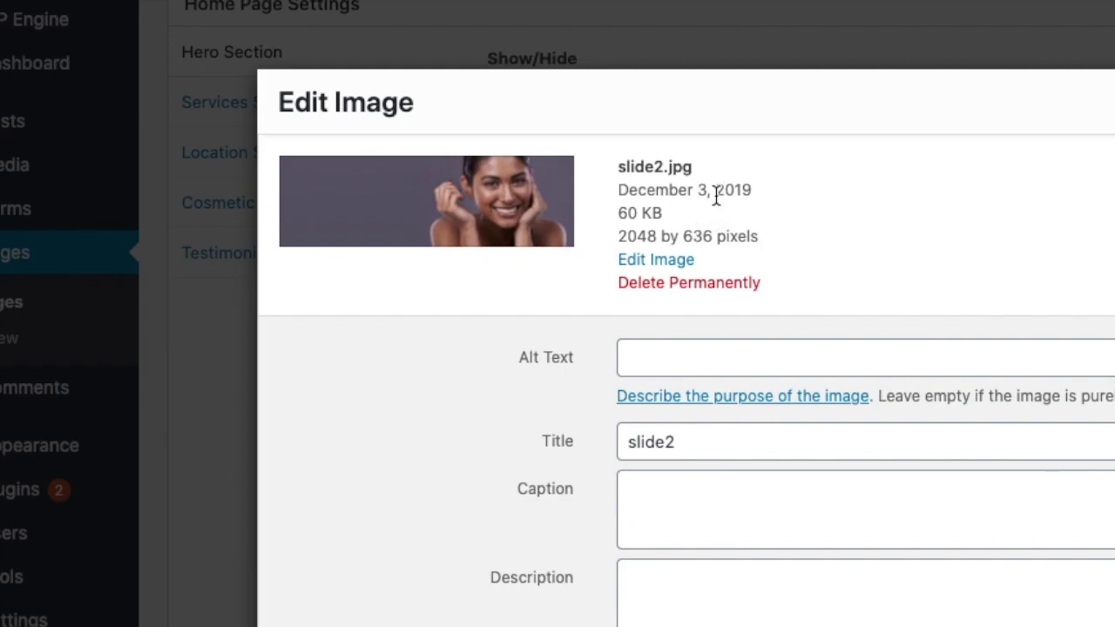
pyautogui.moveTo(693, 167); pyautogui.dragTo(668, 167)
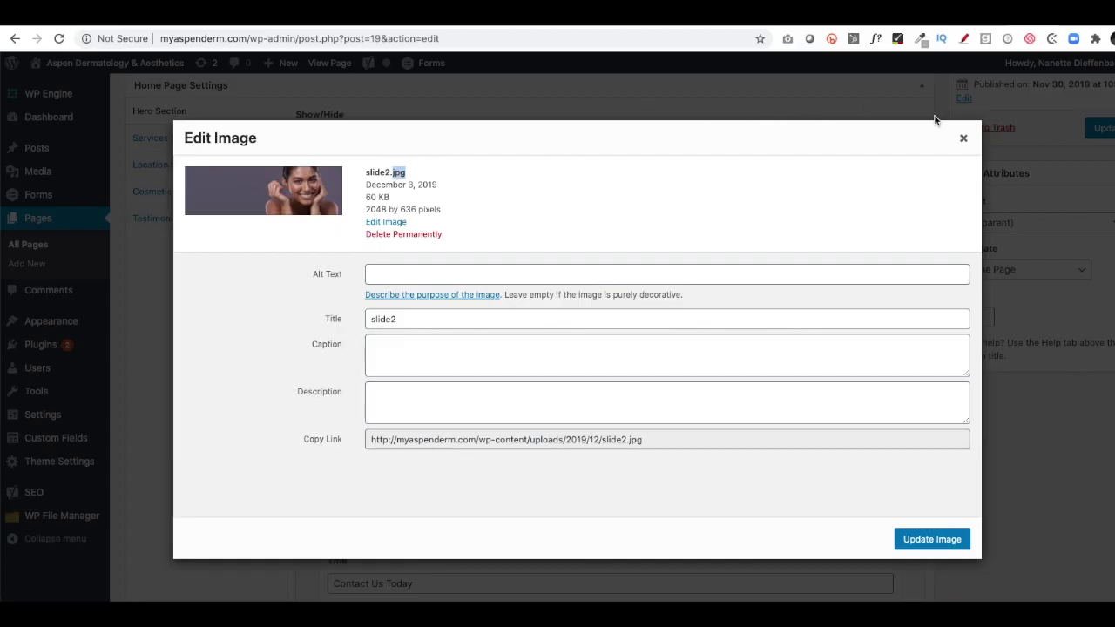
pyautogui.click(964, 140)
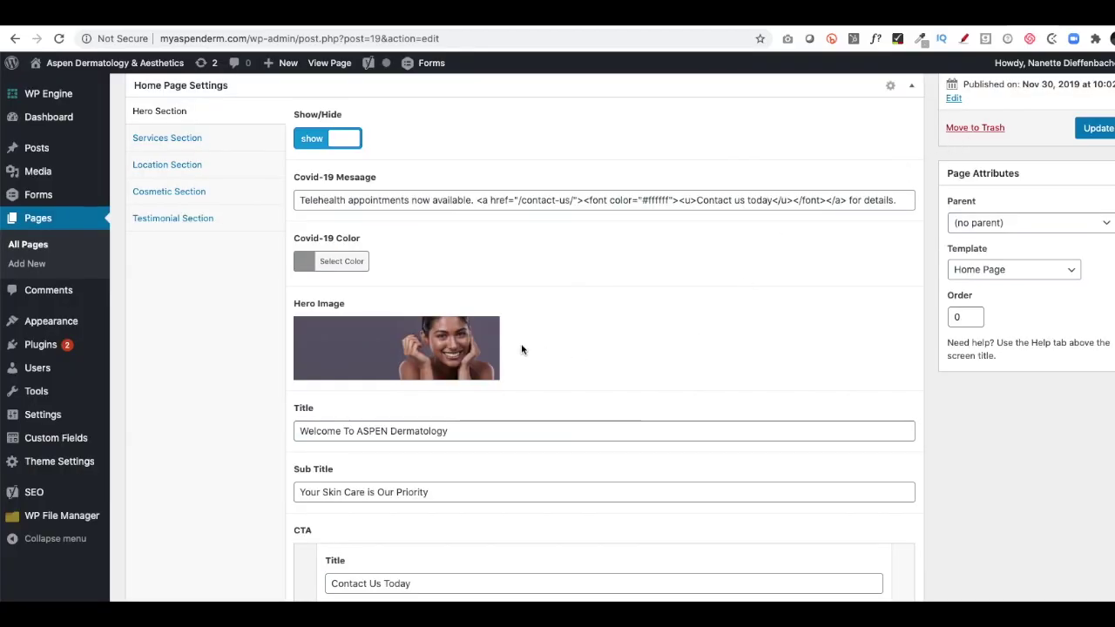
# Step: Replace the hero image with slide1.jpg from the Media Library and update the Home page
pyautogui.moveTo(486, 336)
pyautogui.click(488, 335)
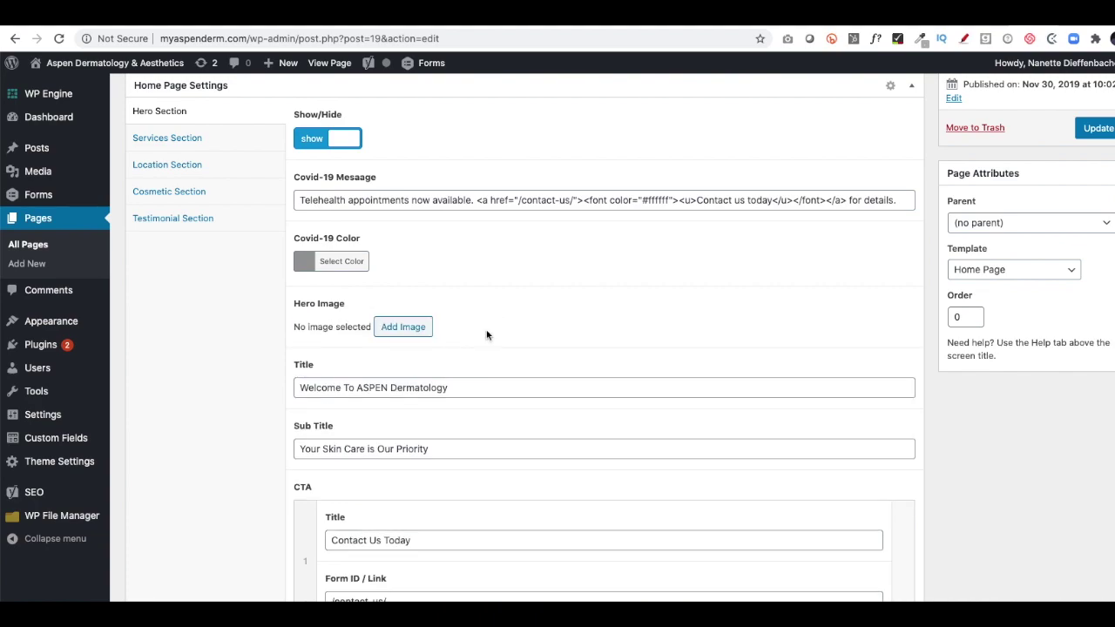
pyautogui.click(394, 328)
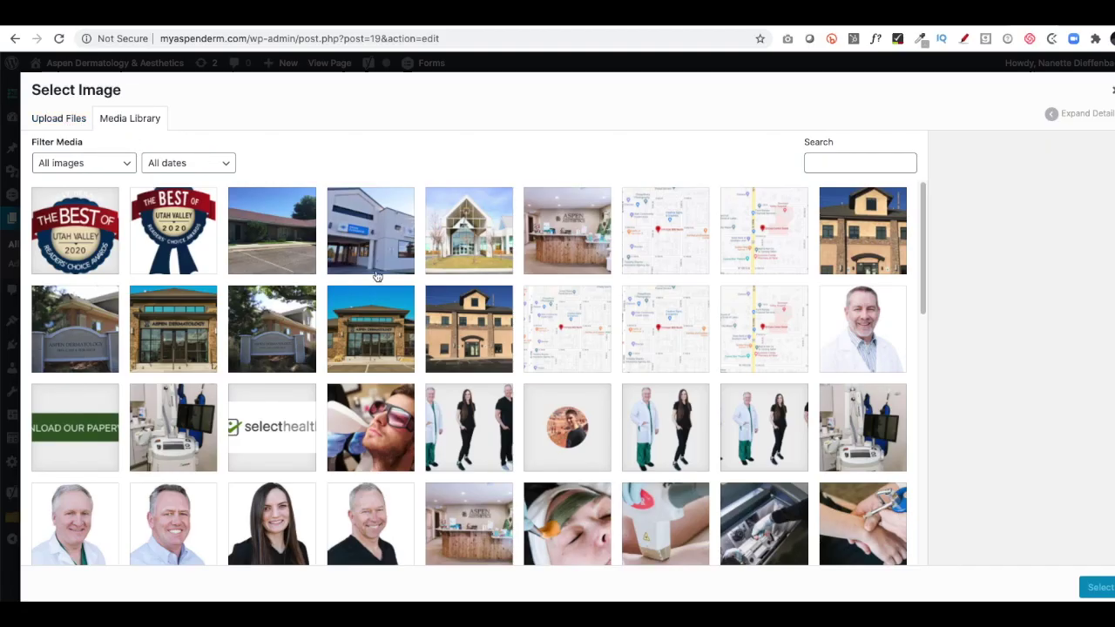
pyautogui.scroll(-2, 907, 600)
pyautogui.scroll(-10, 419, 337)
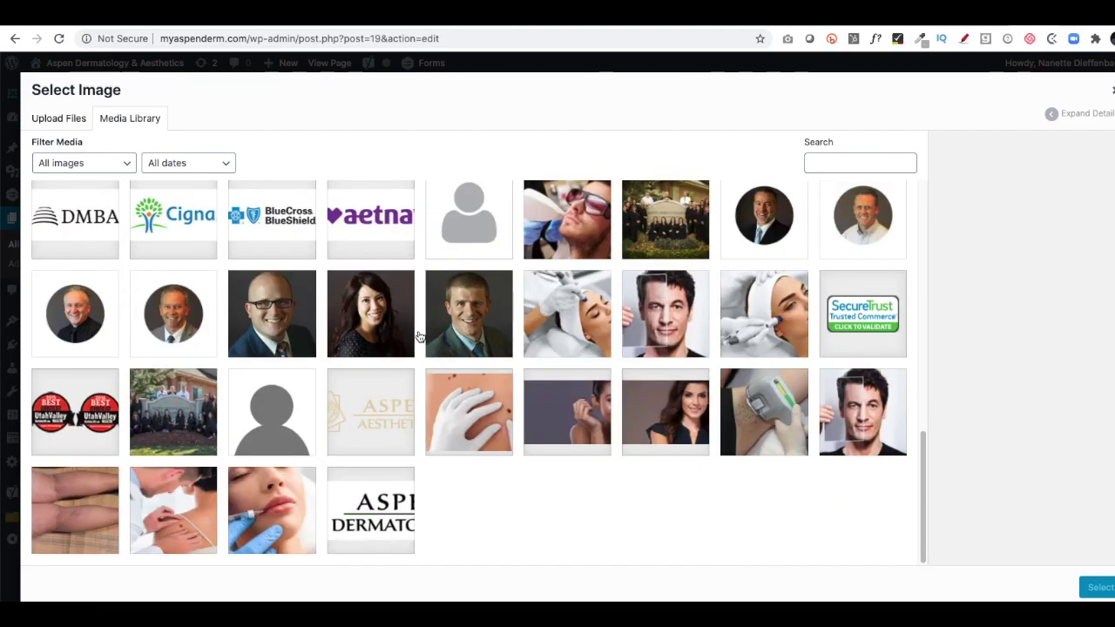
pyautogui.click(689, 407)
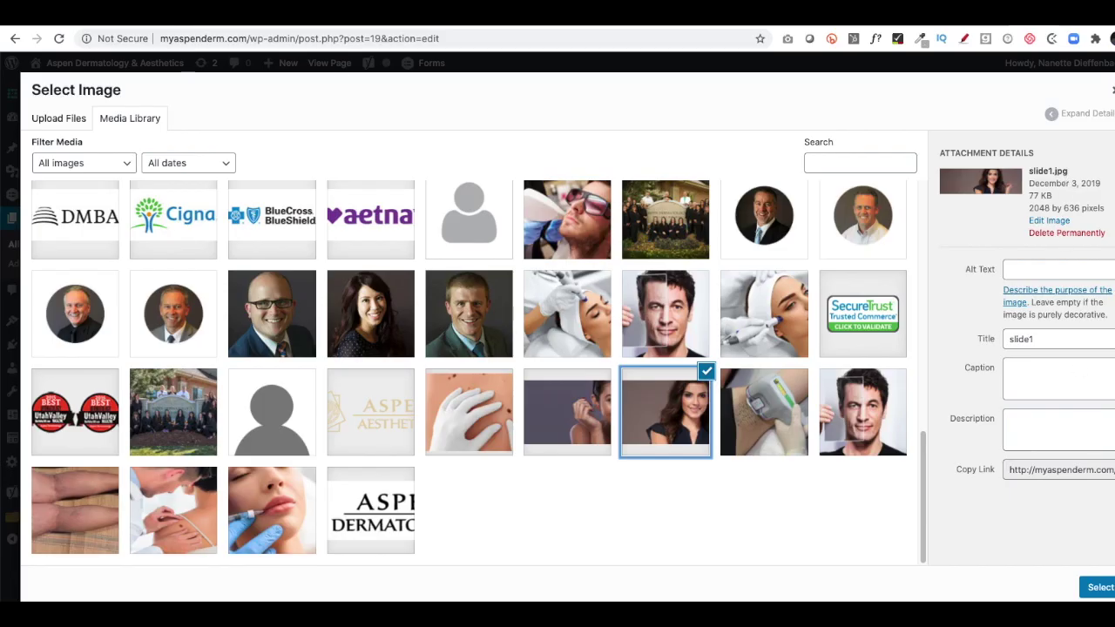
pyautogui.click(1100, 589)
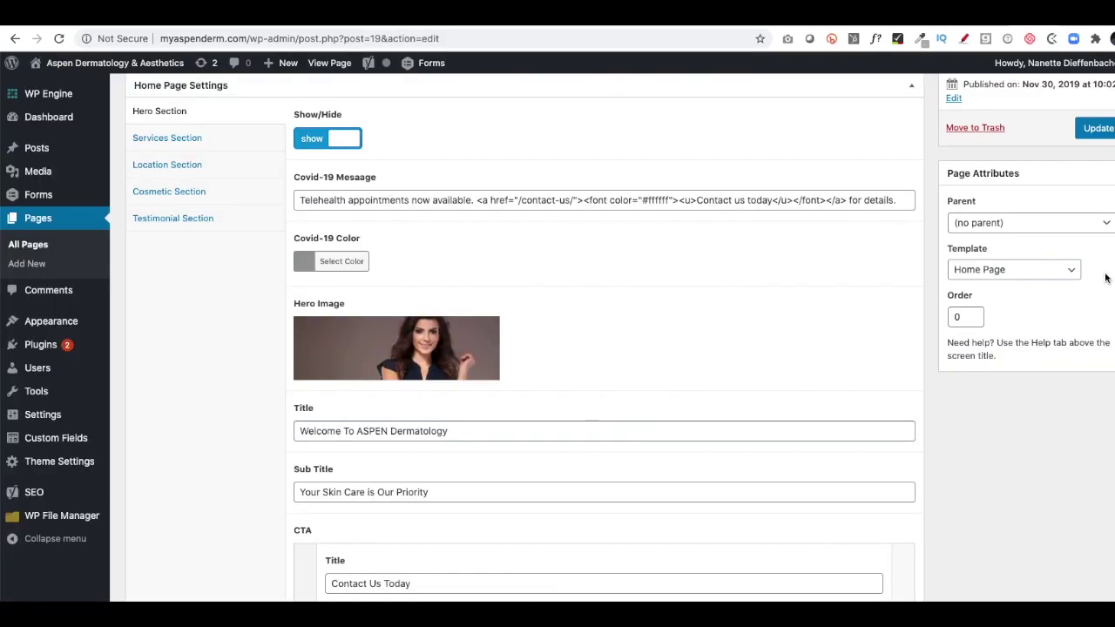
pyautogui.moveTo(429, 332)
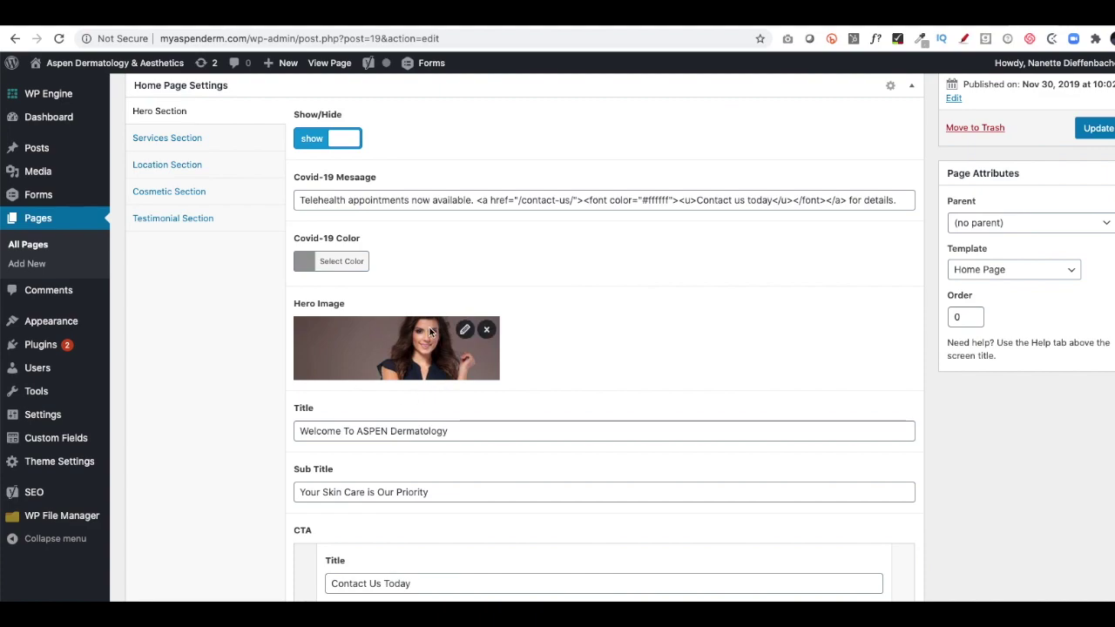
pyautogui.click(1098, 129)
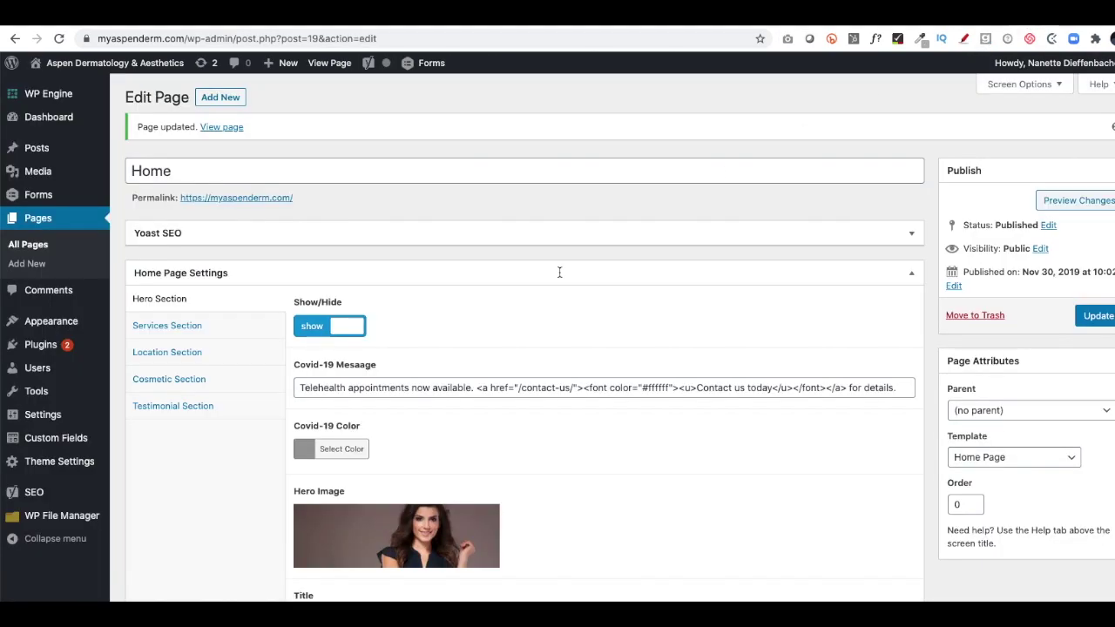
# Step: Replace the hero image with slide2.jpg and update the Home page
pyautogui.scroll(-2, 450, 525)
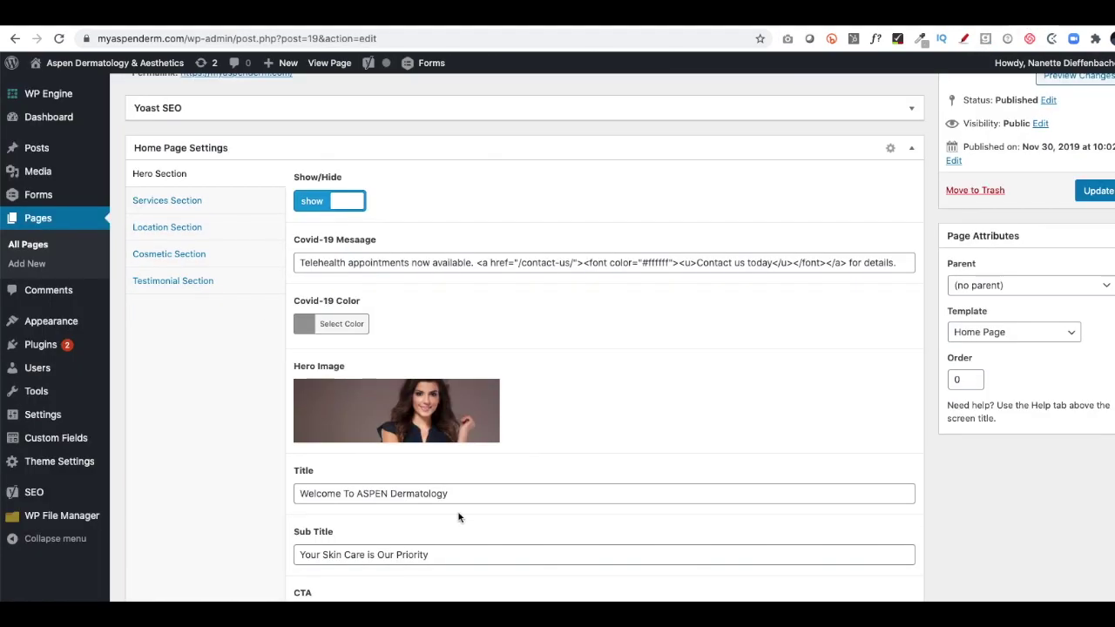
pyautogui.click(489, 394)
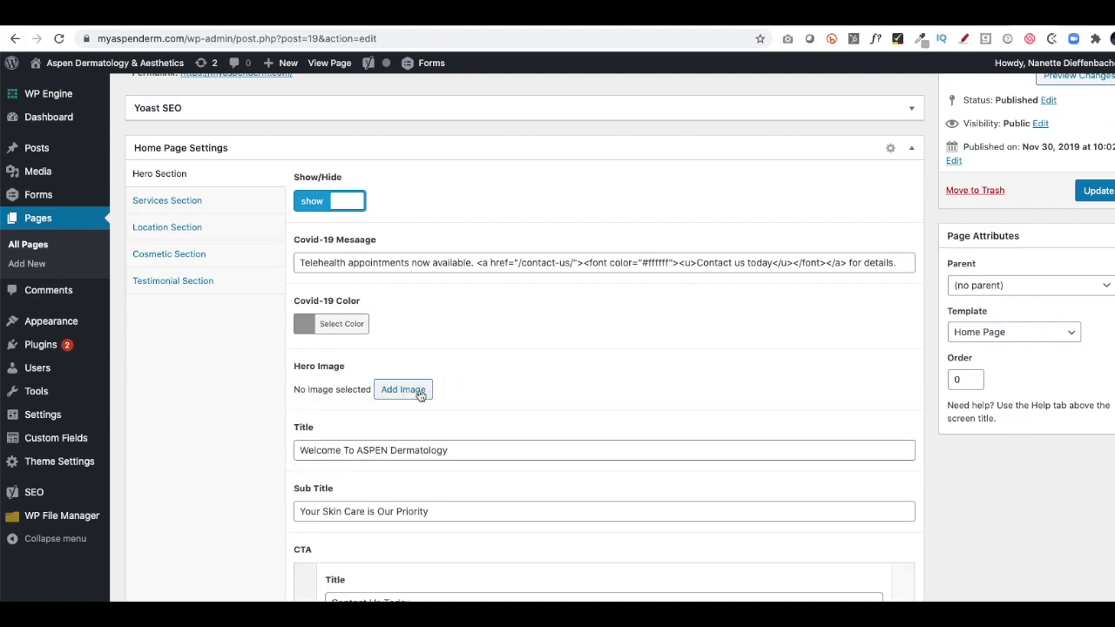
pyautogui.click(420, 392)
pyautogui.scroll(-10, 590, 430)
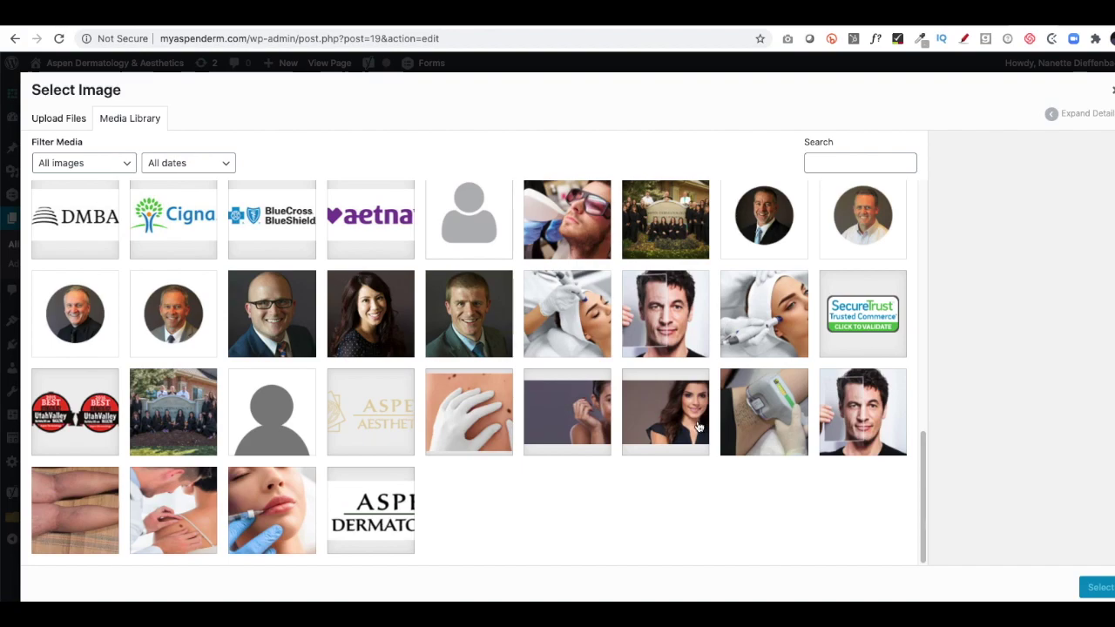
pyautogui.click(577, 405)
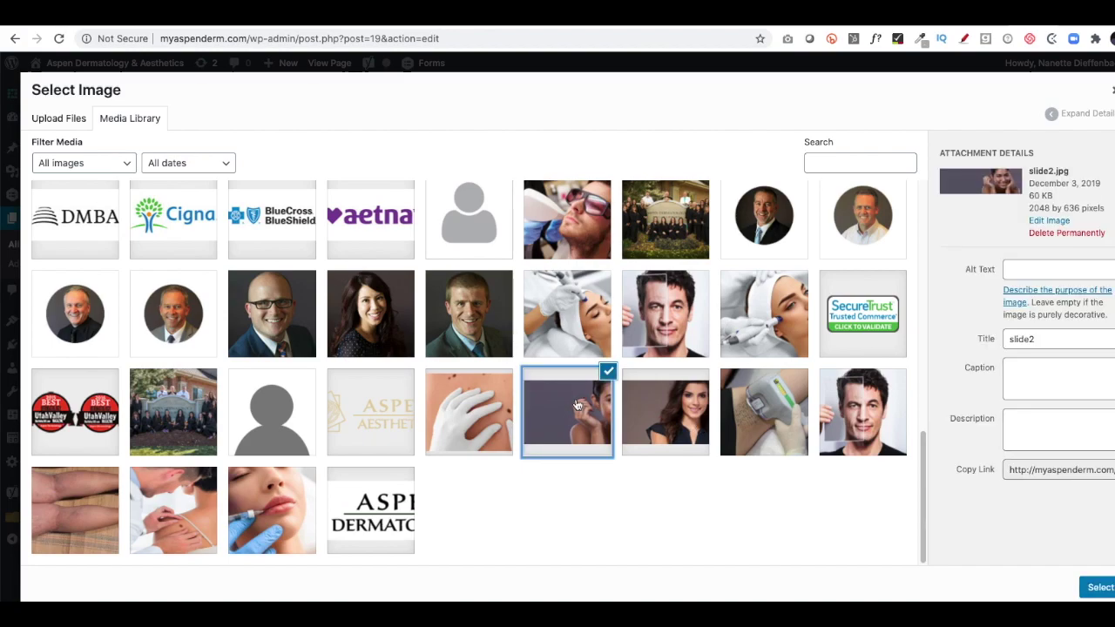
pyautogui.click(1095, 588)
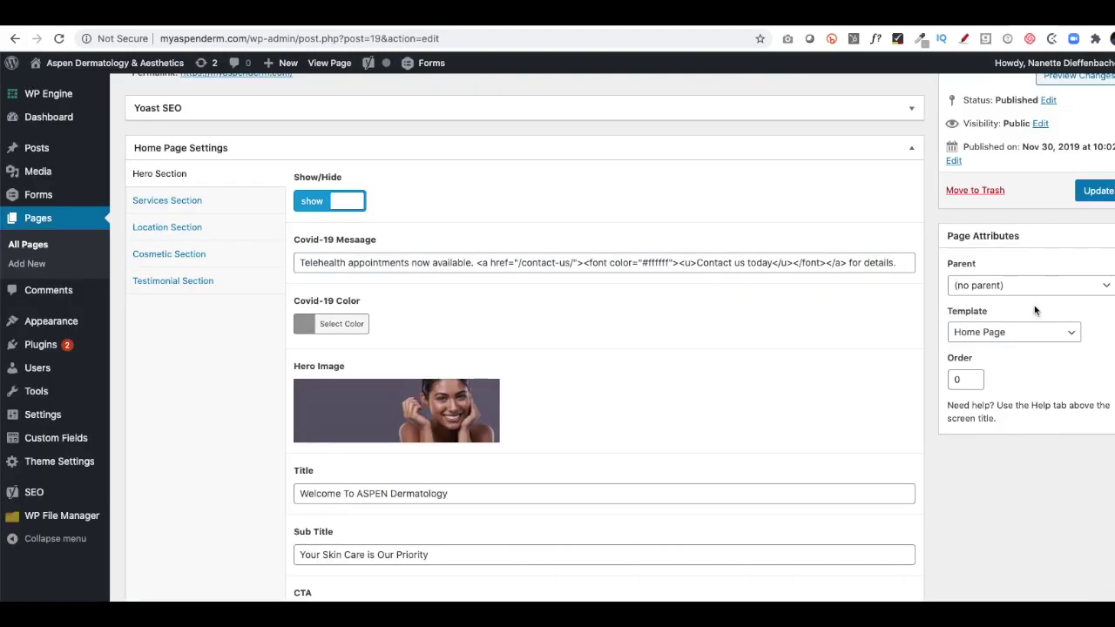
pyautogui.click(1090, 195)
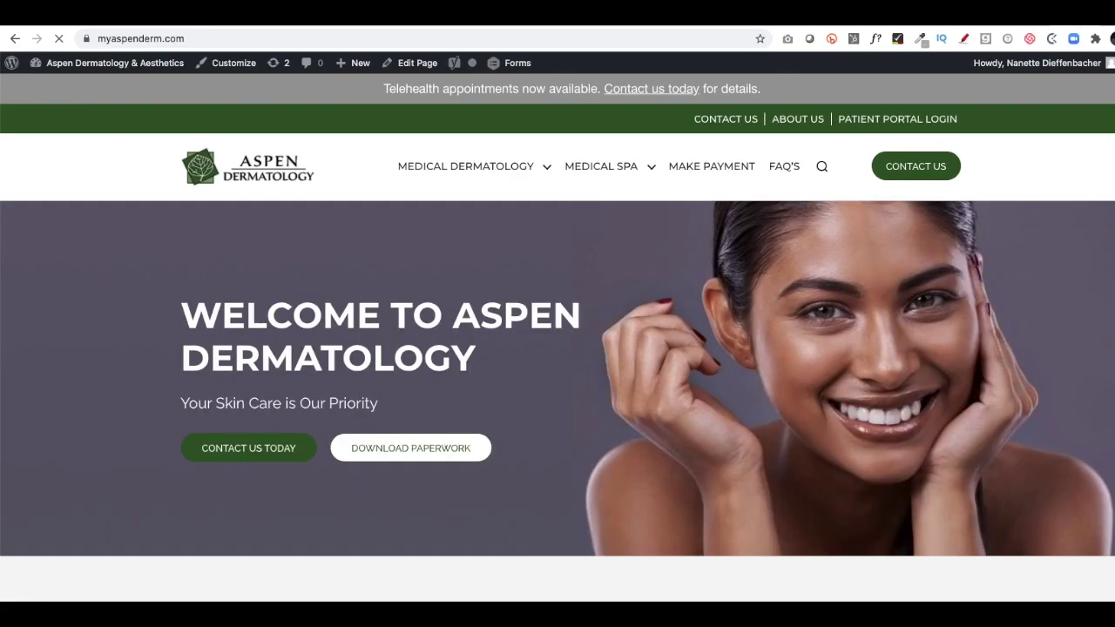
pyautogui.hotkey('ctrl', 'shift', 'Tab')
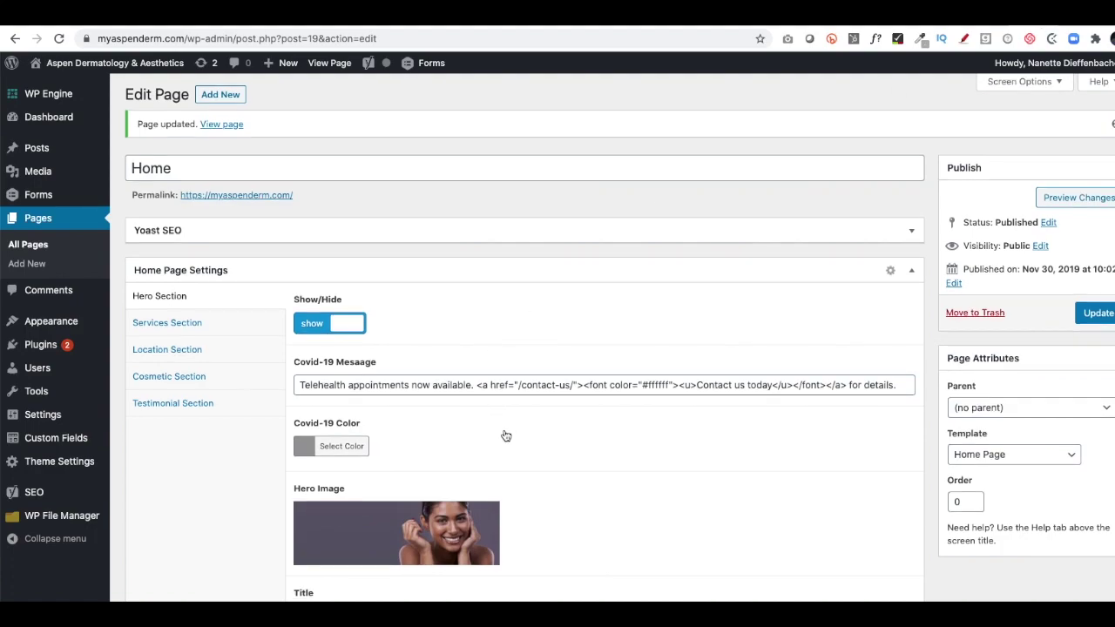
pyautogui.scroll(-3, 501, 427)
pyautogui.moveTo(304, 444)
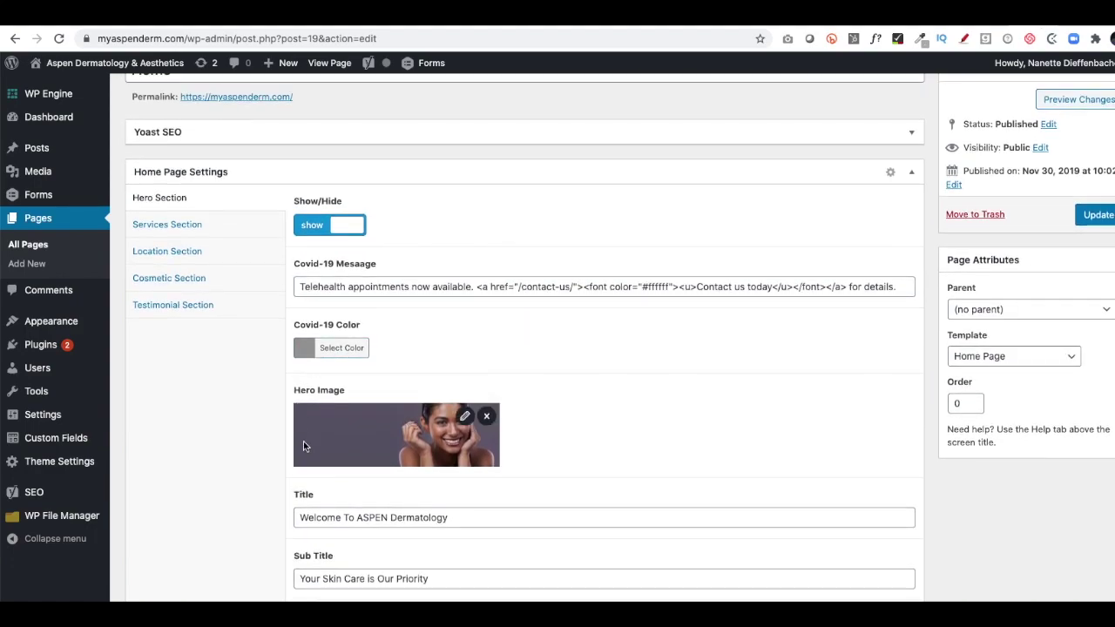
pyautogui.scroll(-2, 475, 448)
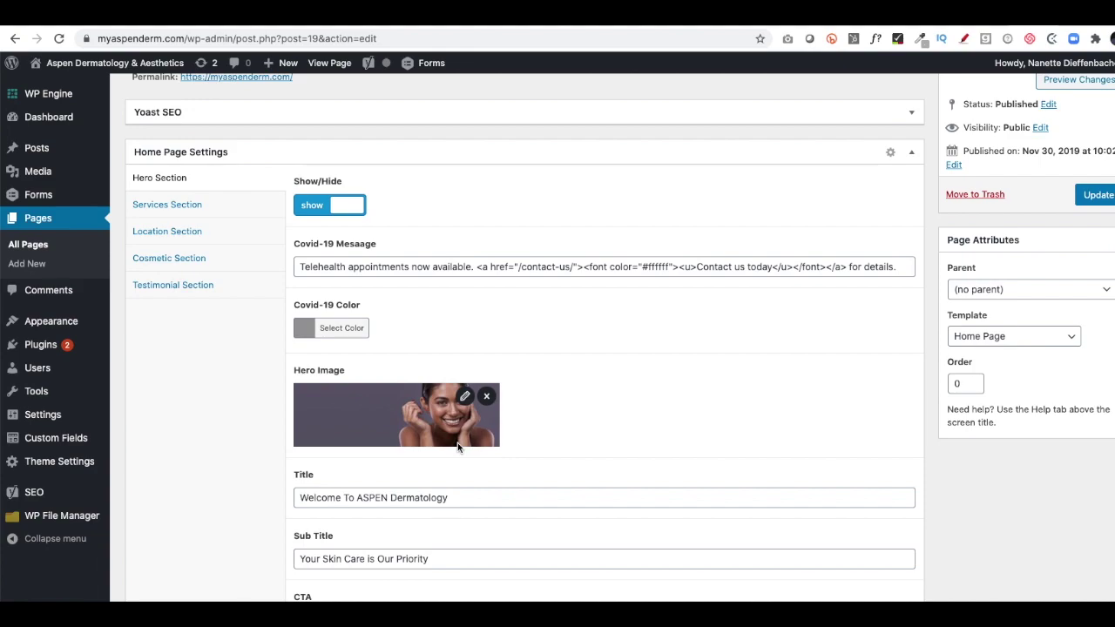
pyautogui.scroll(-2, 437, 429)
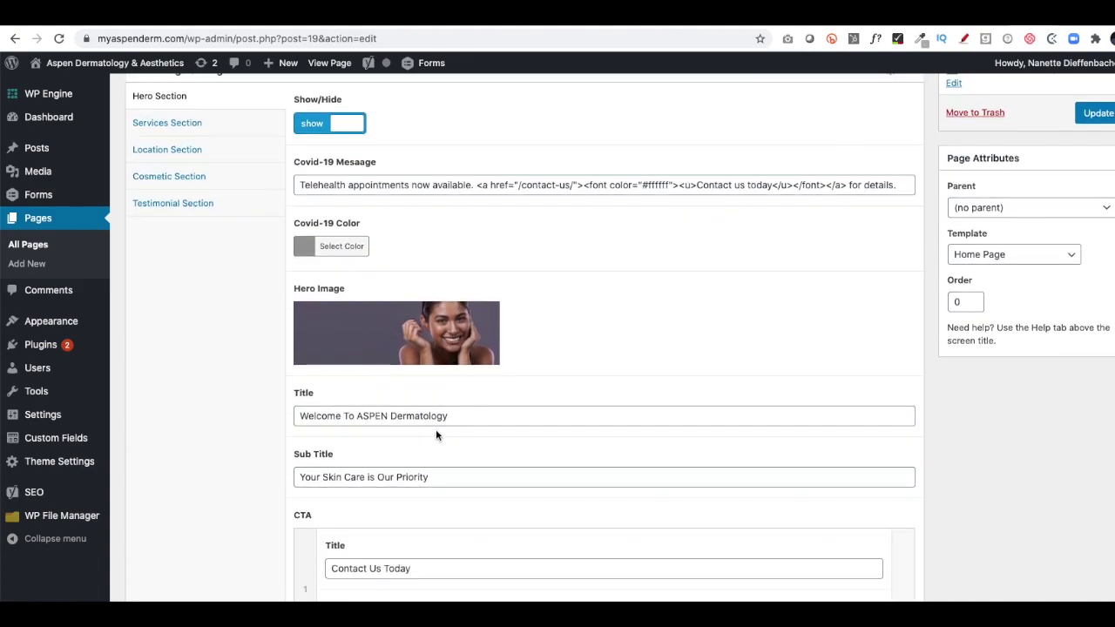
pyautogui.scroll(-2, 299, 399)
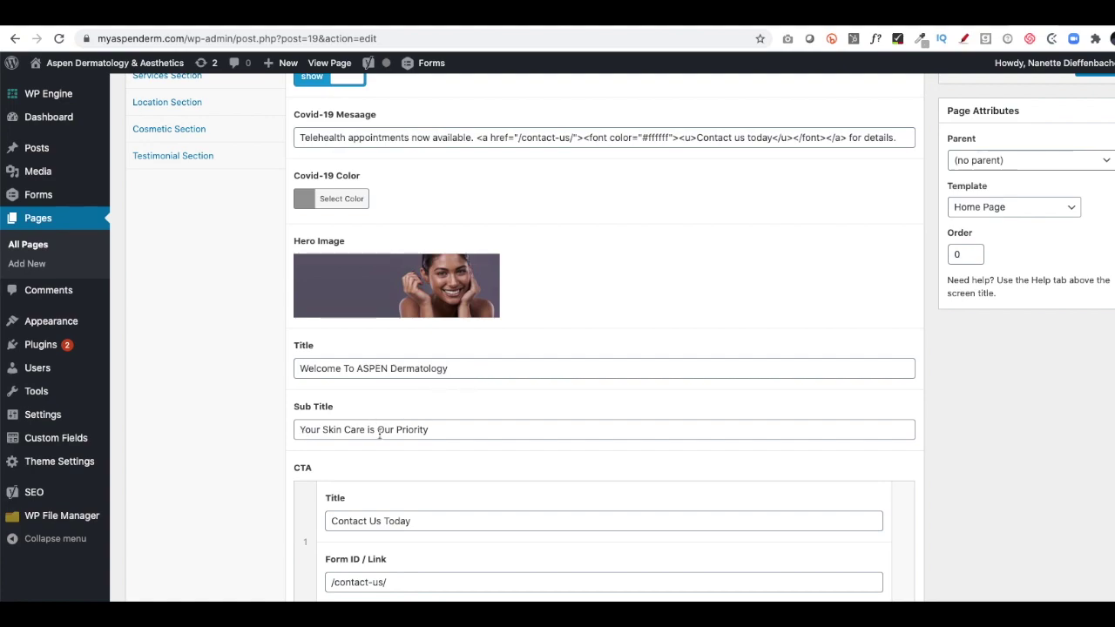
pyautogui.click(1054, 26)
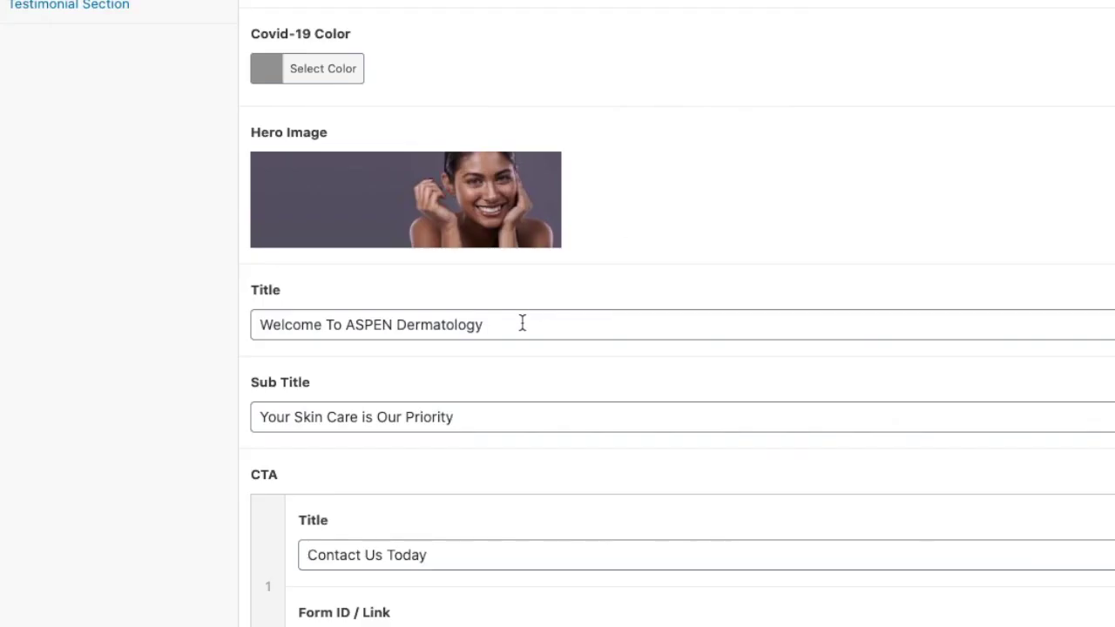
pyautogui.scroll(-4, 522, 323)
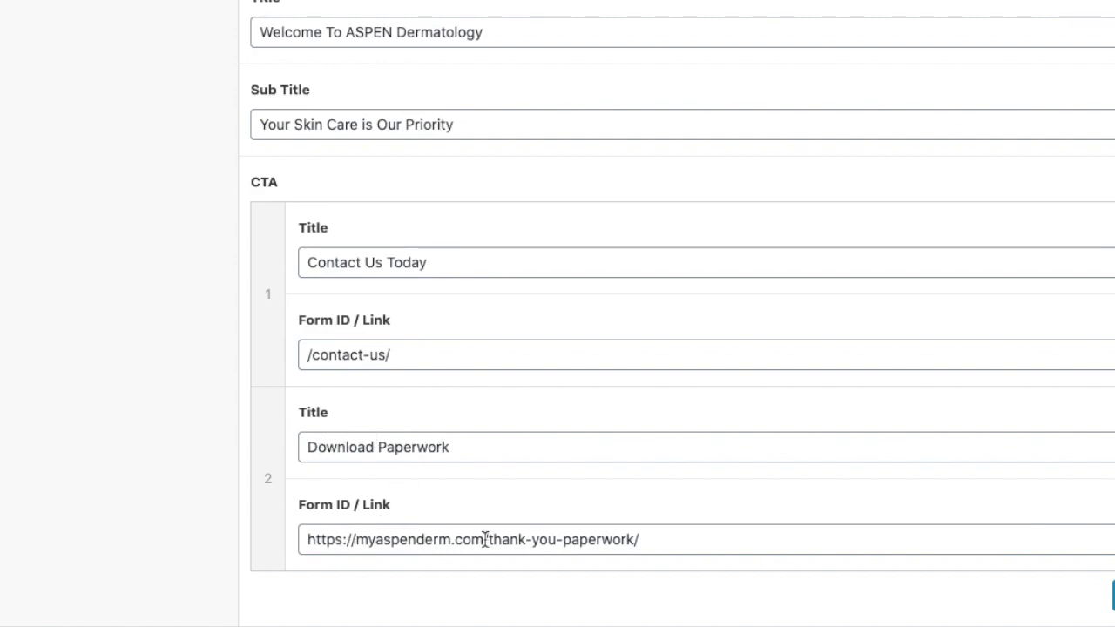
pyautogui.moveTo(485, 539); pyautogui.dragTo(311, 538)
# Step: Trim the paperwork CTA link to /thank-you-paperwork/ and update the Home page
pyautogui.click(434, 541)
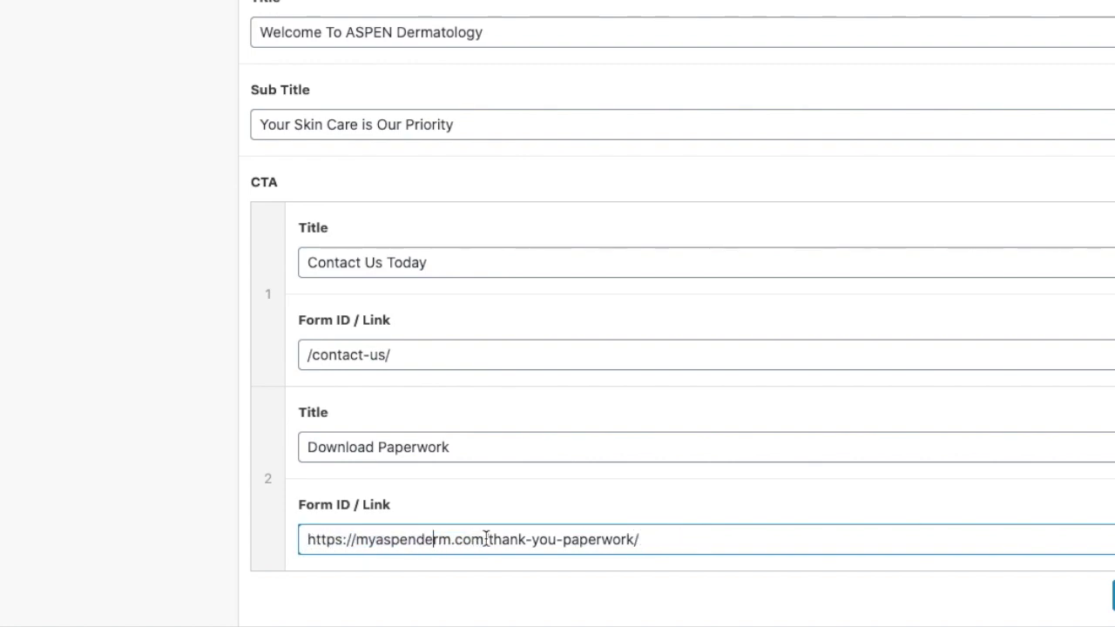
pyautogui.moveTo(485, 539); pyautogui.dragTo(305, 538)
pyautogui.press('BackSpace')
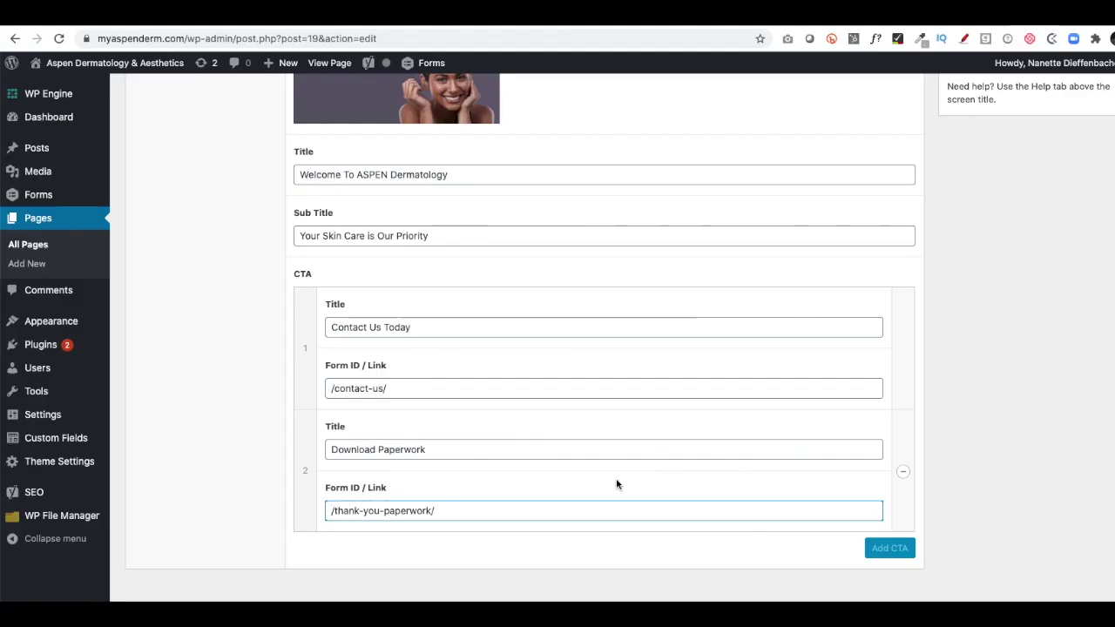
pyautogui.scroll(5, 993, 451)
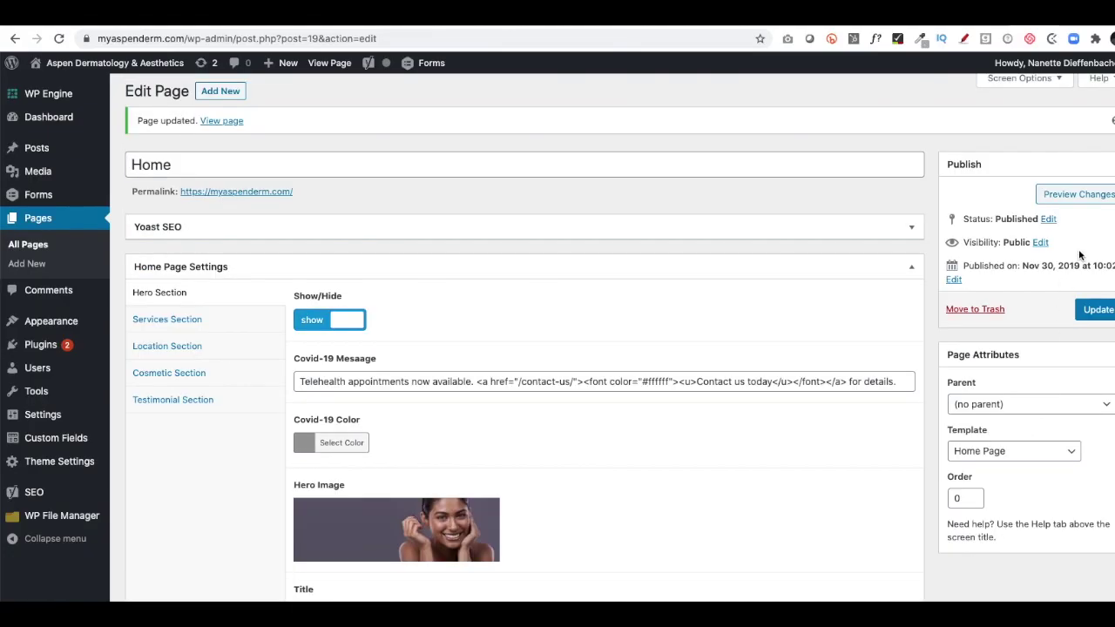
pyautogui.click(1098, 311)
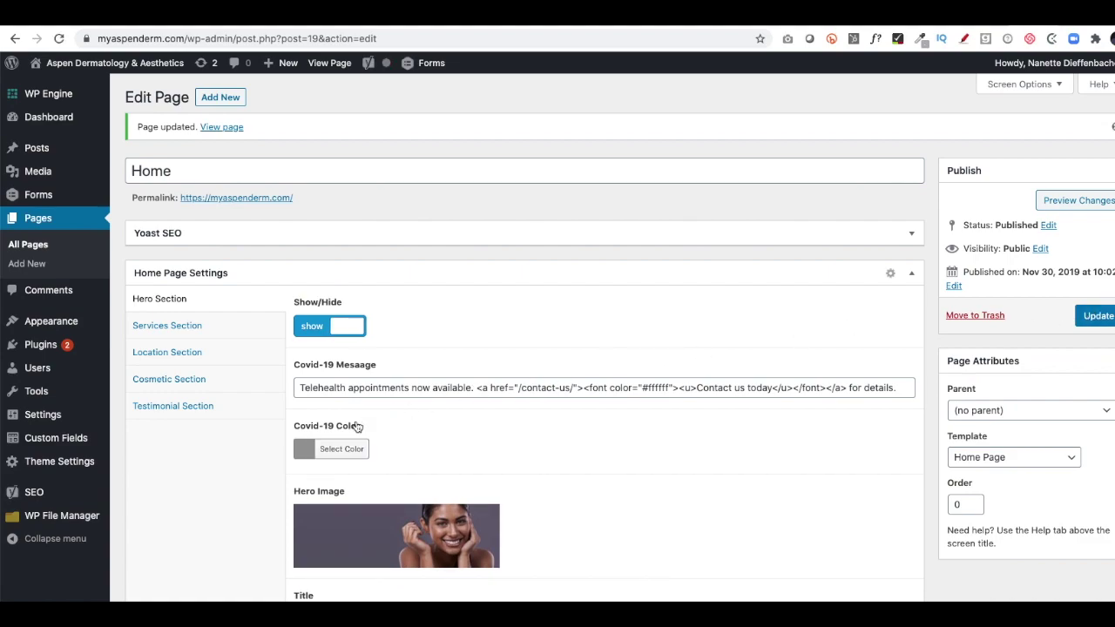
# Step: Check the updated paperwork link on the live homepage, then return to the editor
pyautogui.scroll(-2, 283, 430)
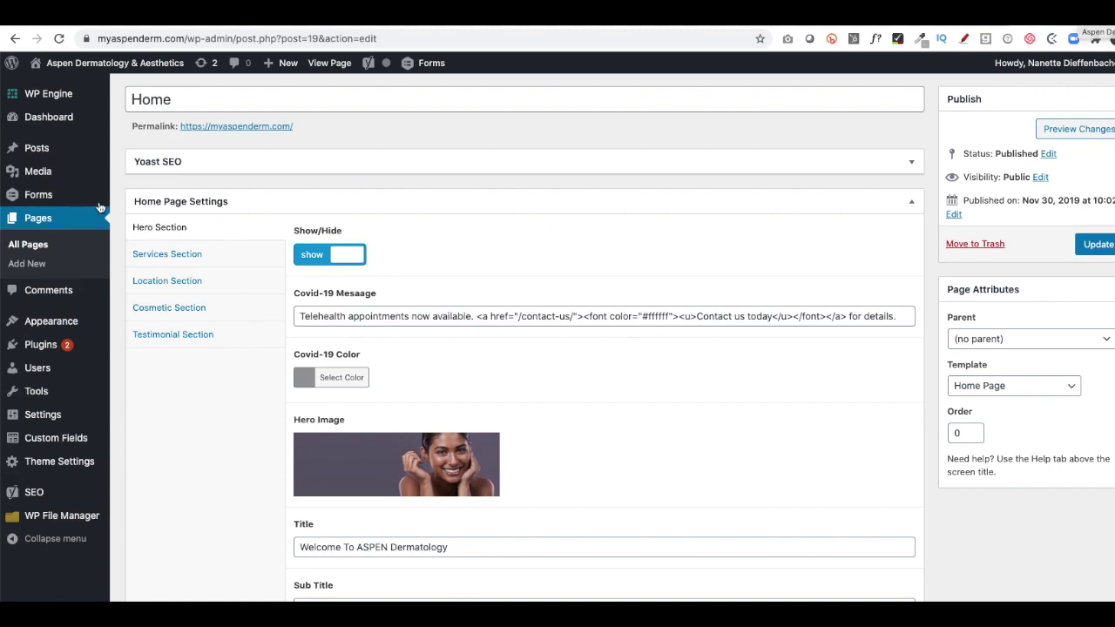
pyautogui.scroll(-5, 523, 262)
pyautogui.scroll(1, 566, 235)
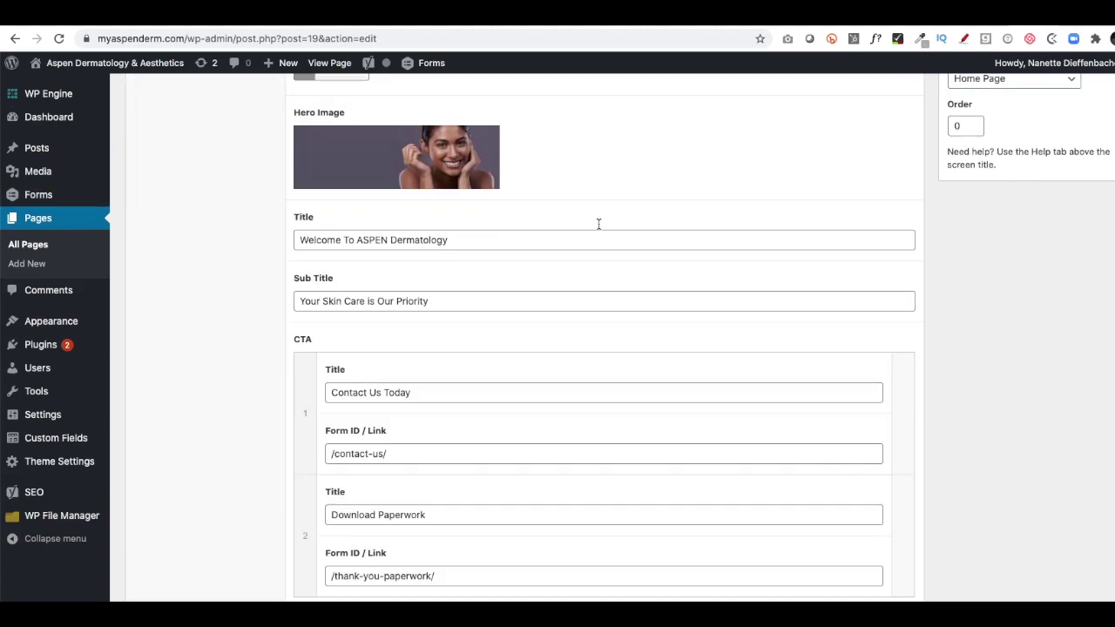
pyautogui.click(1042, 26)
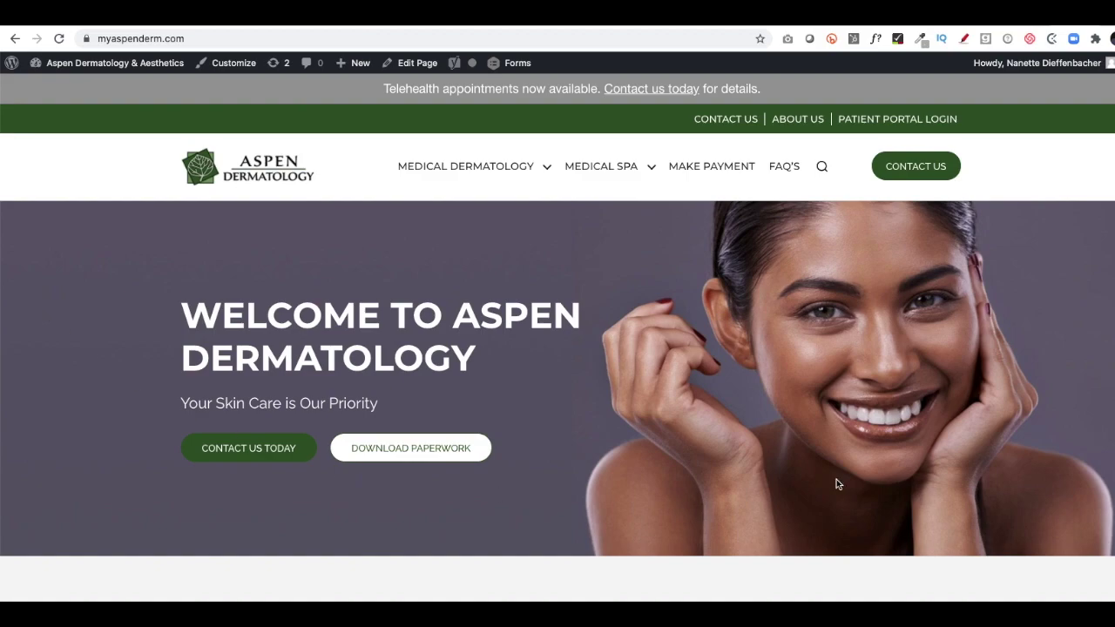
pyautogui.click(1037, 26)
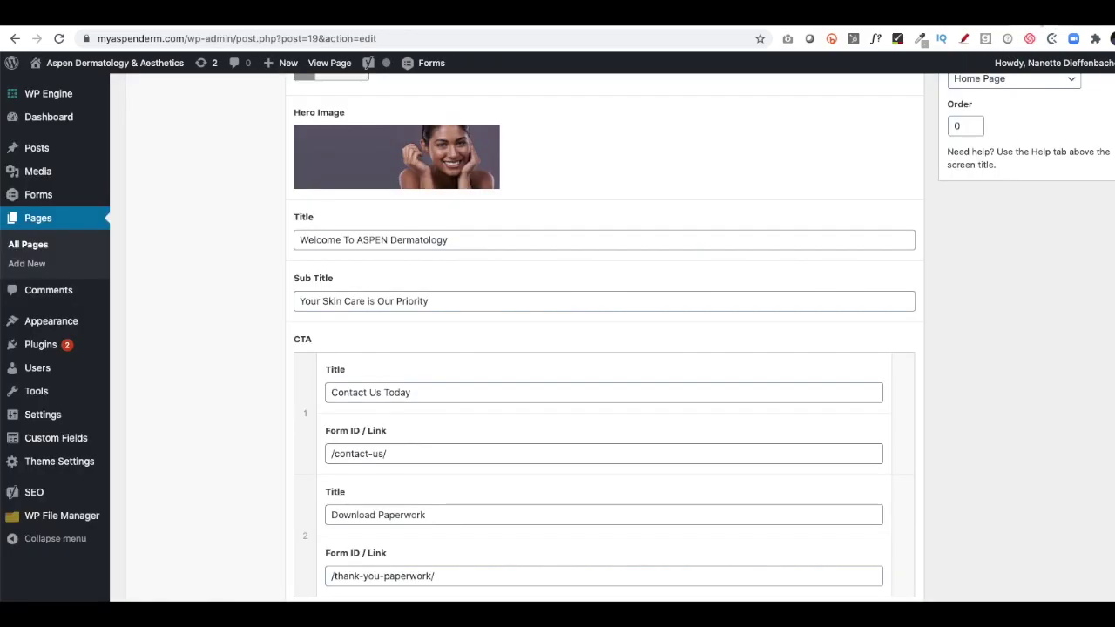
pyautogui.scroll(3, 343, 175)
pyautogui.click(165, 179)
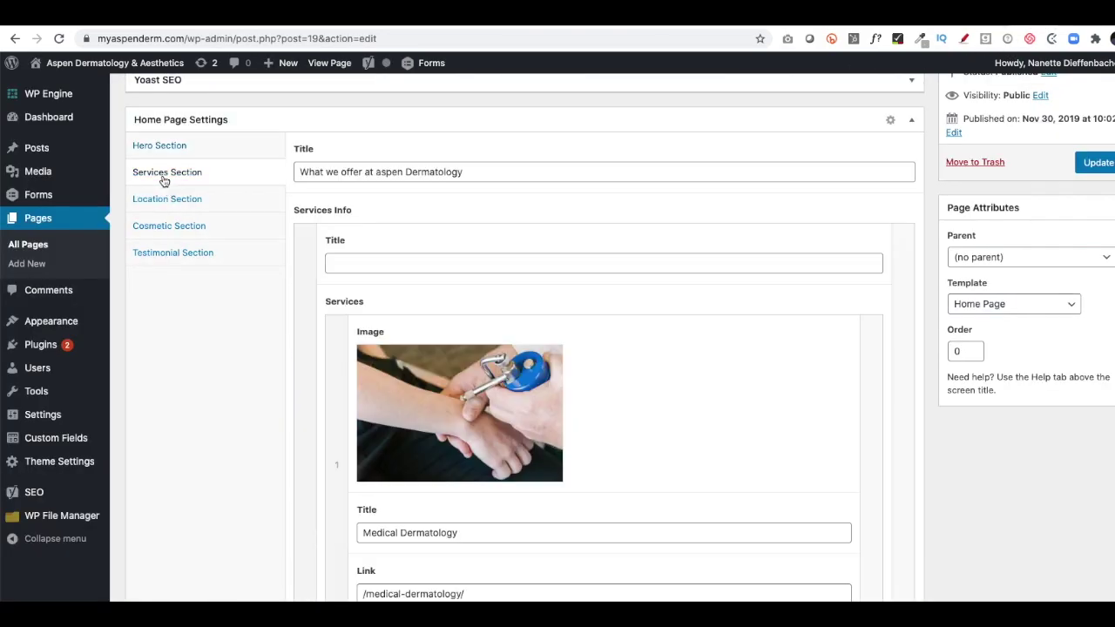
pyautogui.click(1086, 26)
pyautogui.scroll(-6, 758, 181)
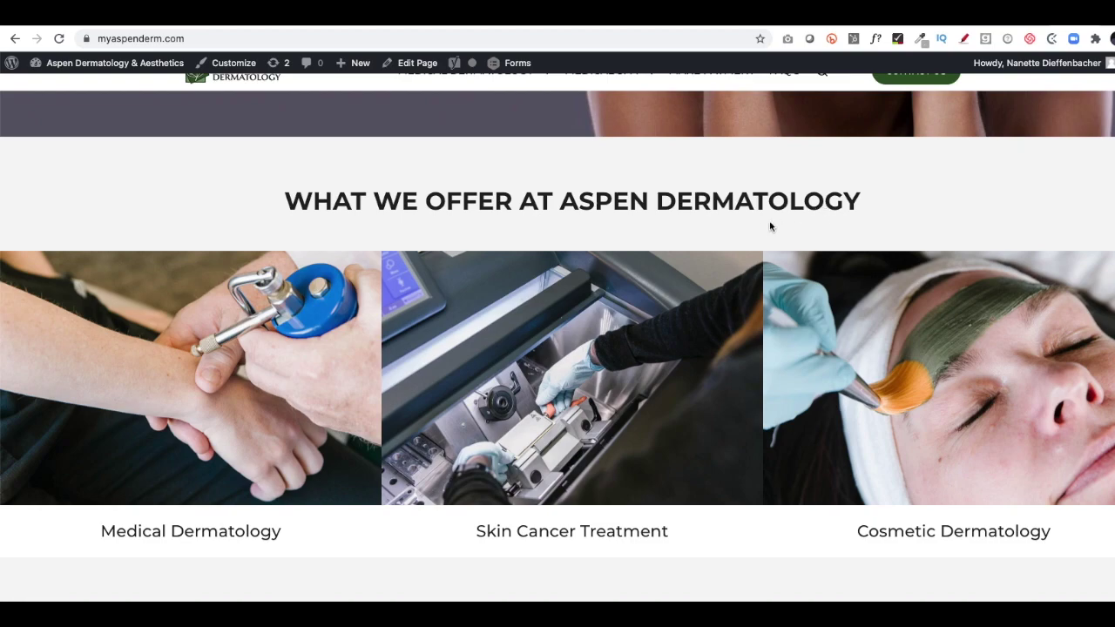
pyautogui.scroll(-5, 769, 227)
pyautogui.scroll(-4, 336, 351)
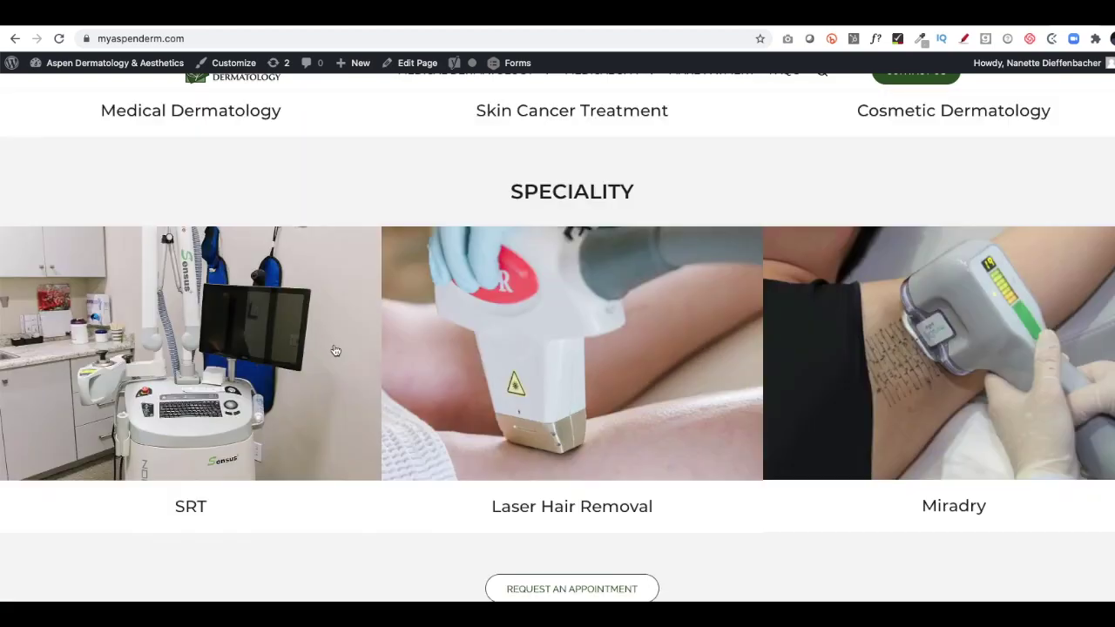
pyautogui.scroll(-2, 335, 350)
pyautogui.hotkey('ctrl', 'shift', 'Tab')
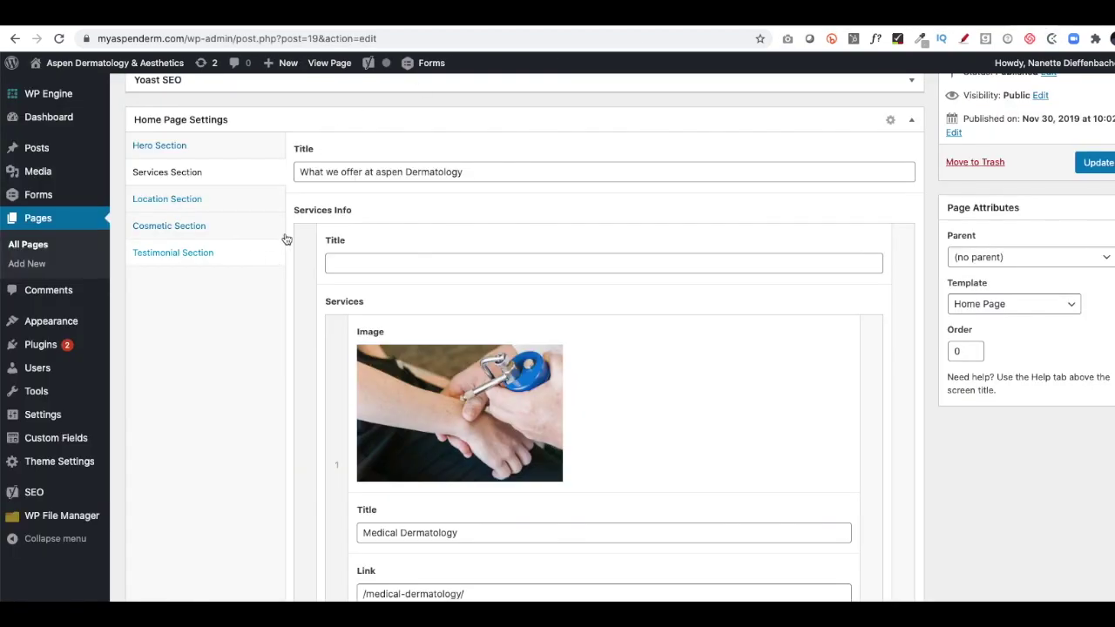
pyautogui.moveTo(485, 171); pyautogui.dragTo(293, 170)
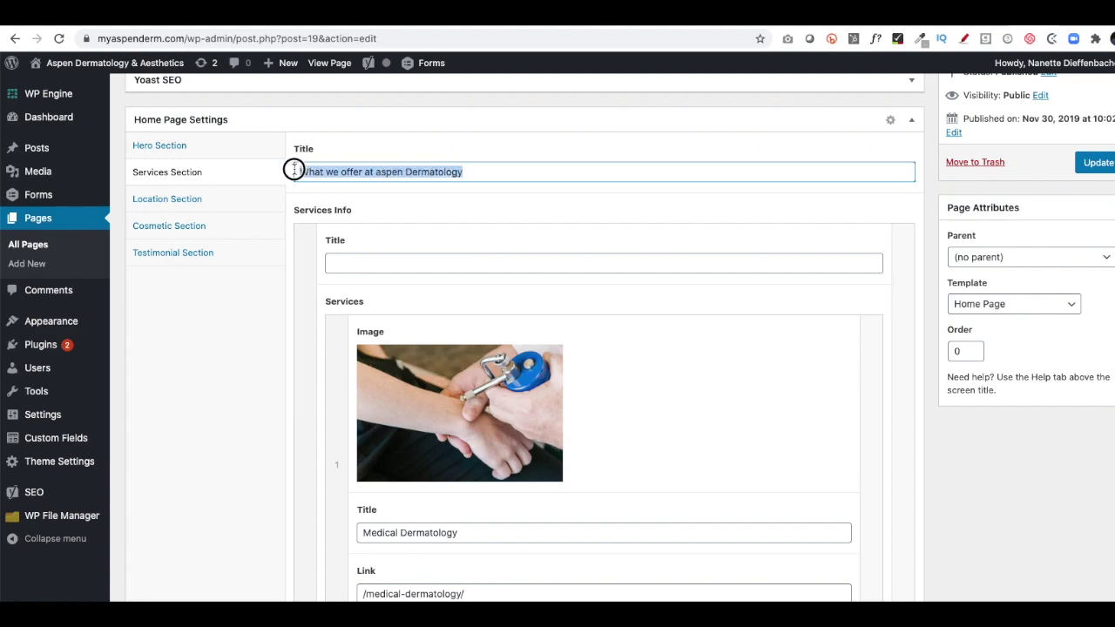
pyautogui.scroll(-2, 340, 211)
pyautogui.scroll(-3, 440, 240)
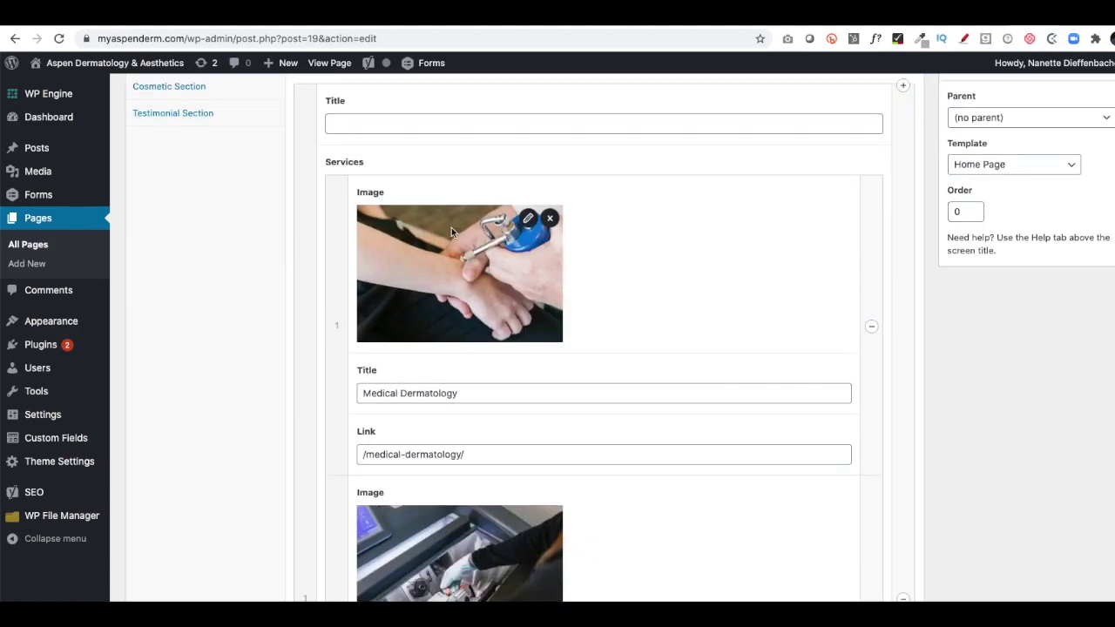
pyautogui.moveTo(511, 158)
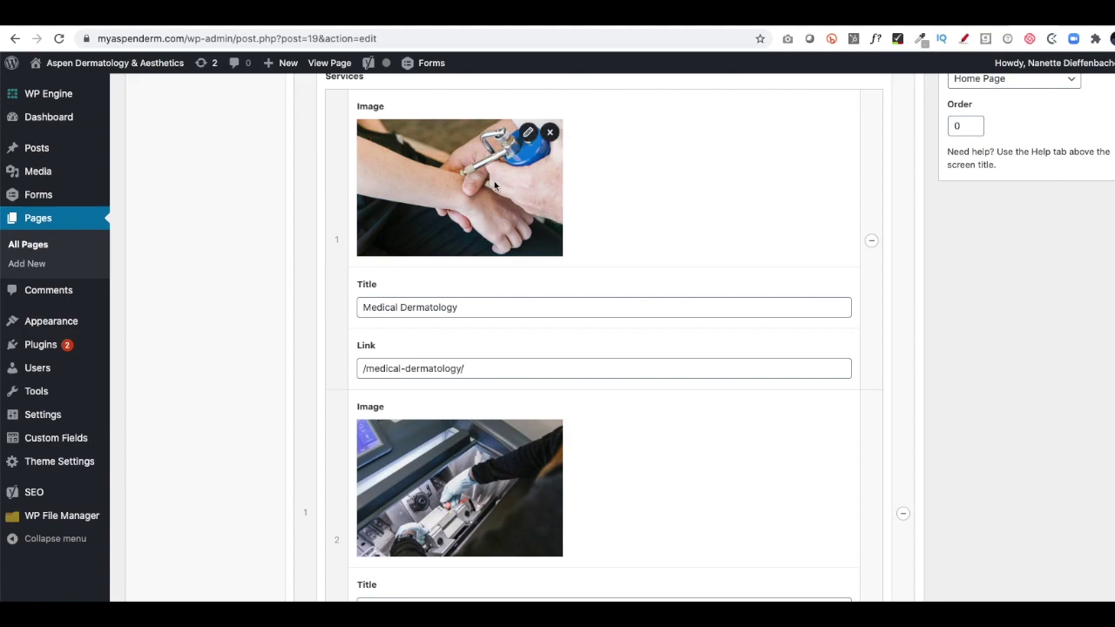
pyautogui.click(528, 136)
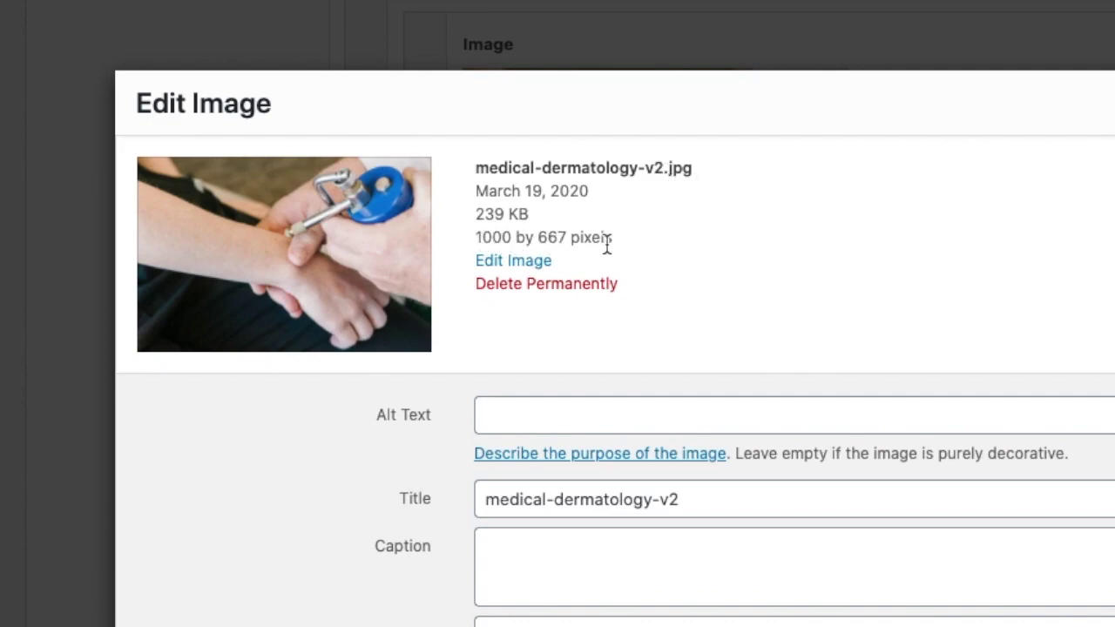
pyautogui.press('Escape')
pyautogui.scroll(-2, 523, 244)
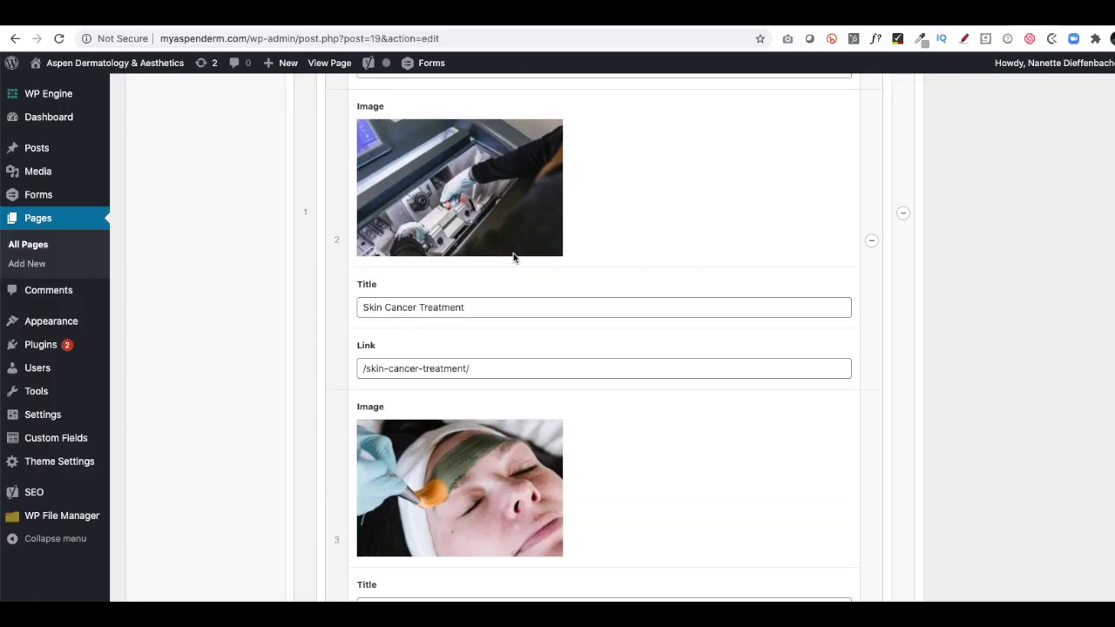
pyautogui.click(530, 132)
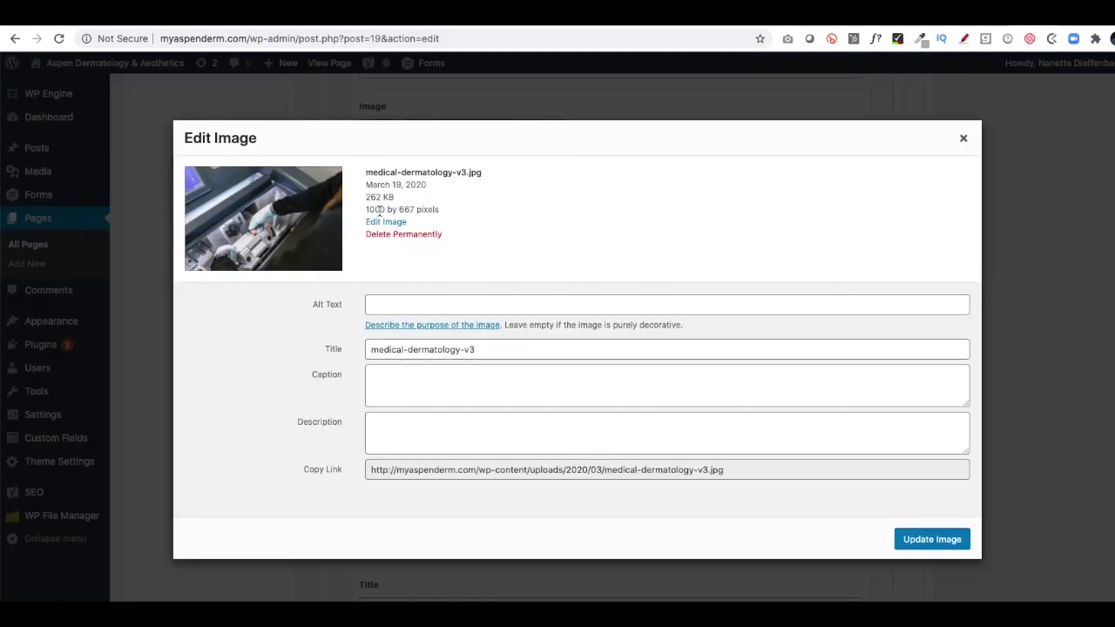
pyautogui.click(963, 140)
pyautogui.scroll(-6, 749, 146)
pyautogui.scroll(-4, 610, 157)
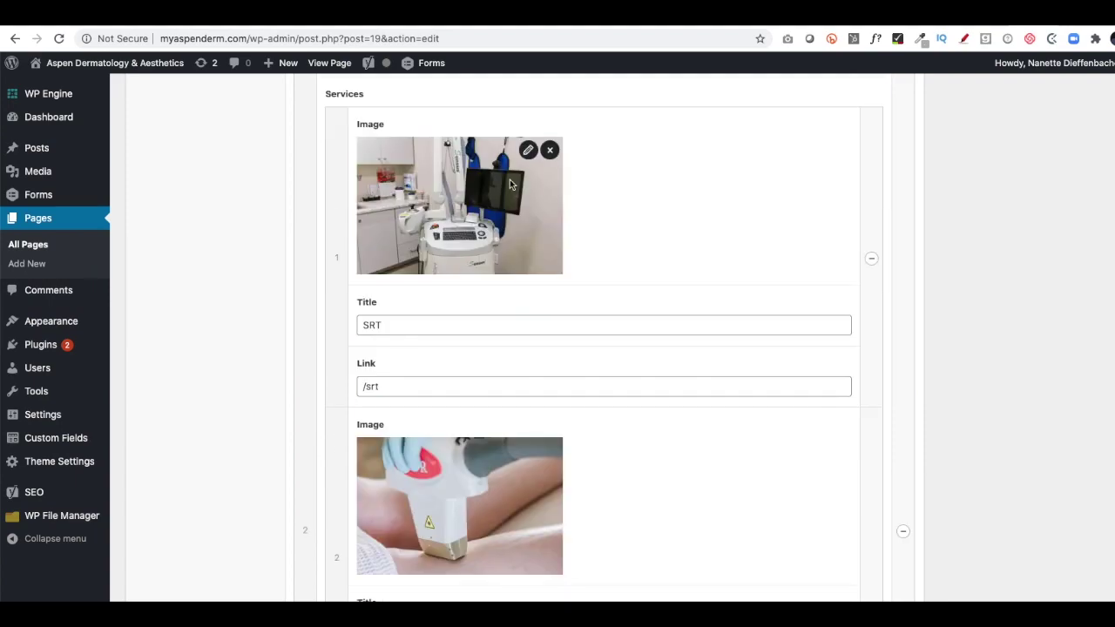
pyautogui.scroll(1, 373, 140)
pyautogui.scroll(1, 351, 137)
pyautogui.scroll(1, 357, 156)
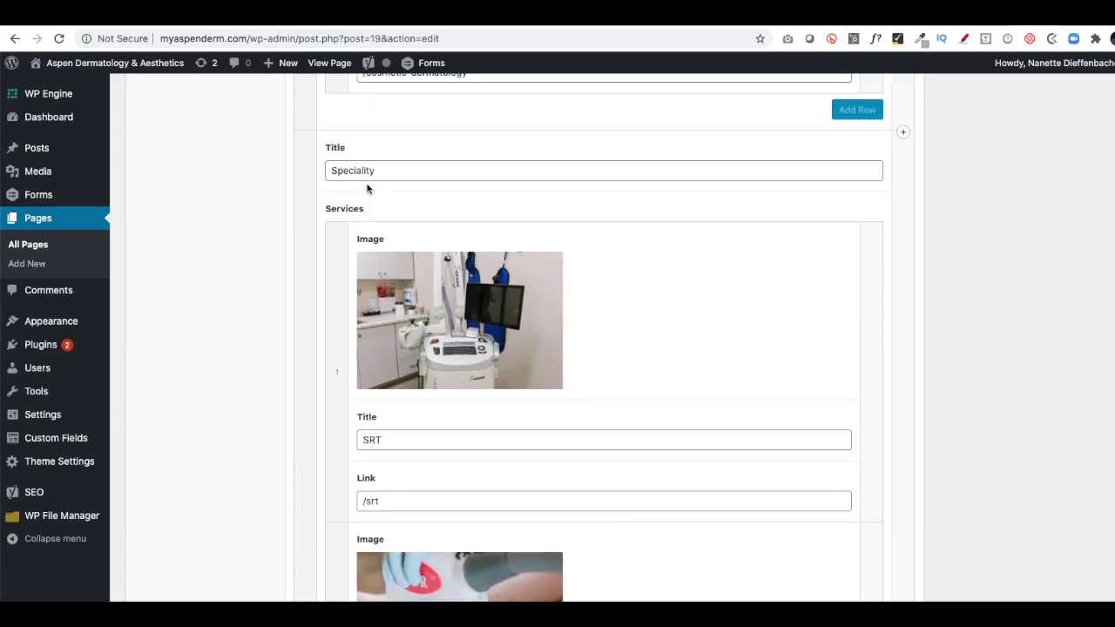
pyautogui.hotkey('ctrl', 'Tab')
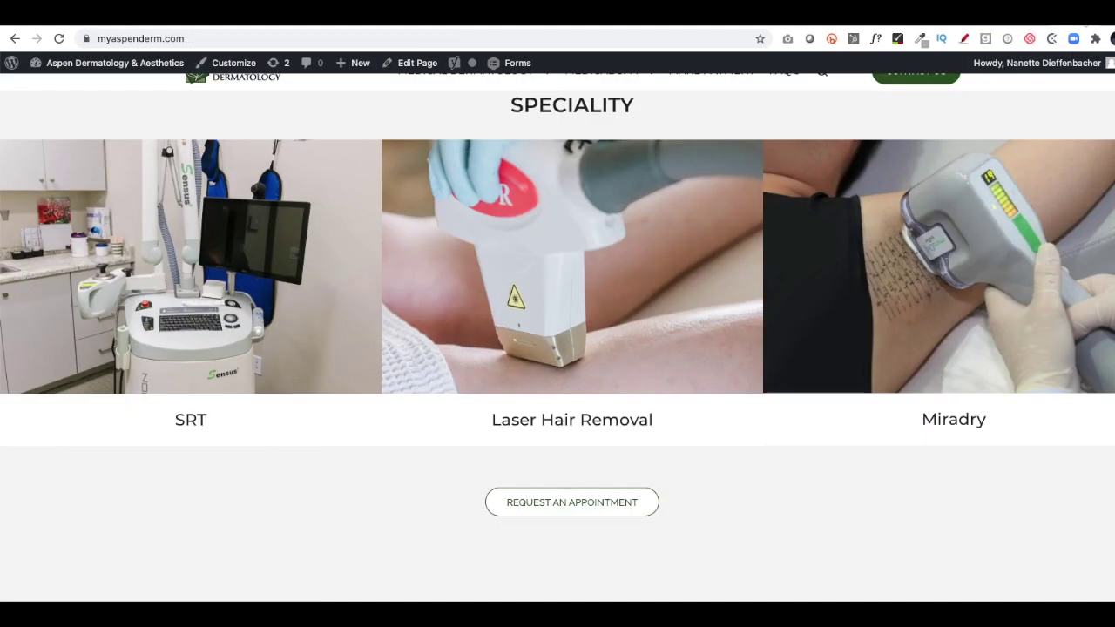
pyautogui.scroll(1, 548, 386)
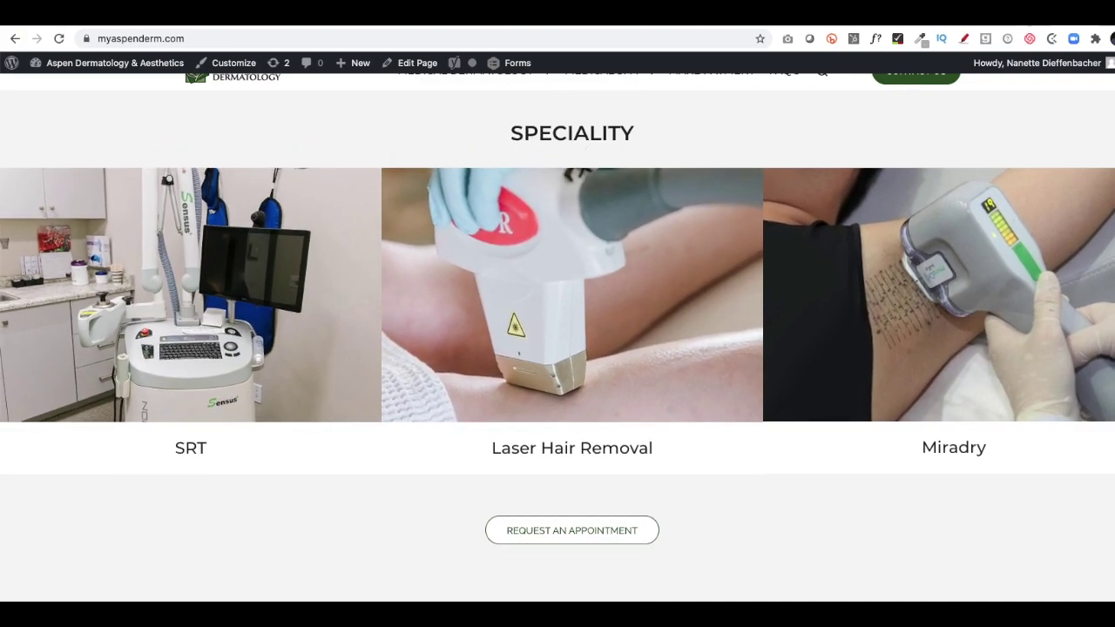
pyautogui.hotkey('ctrl', 'shift', 'Tab')
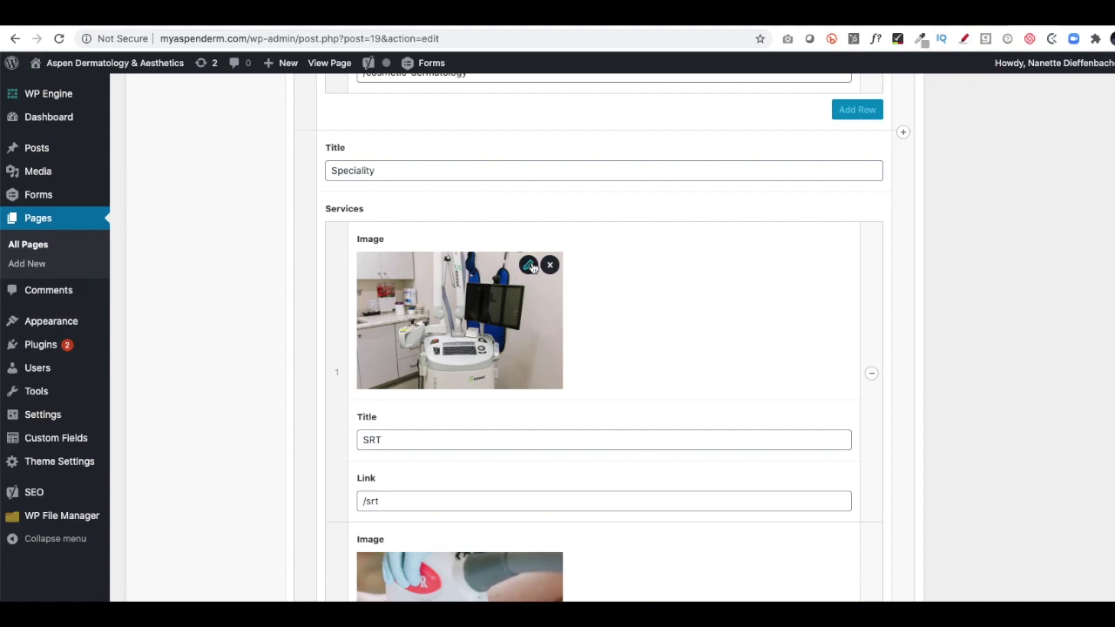
pyautogui.click(531, 265)
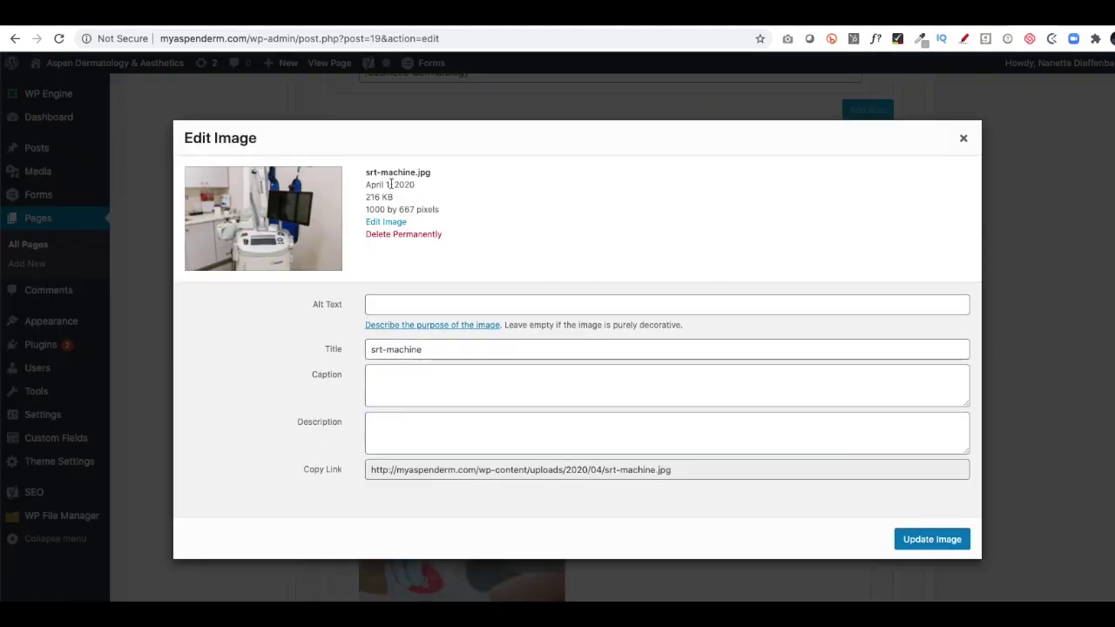
pyautogui.click(964, 139)
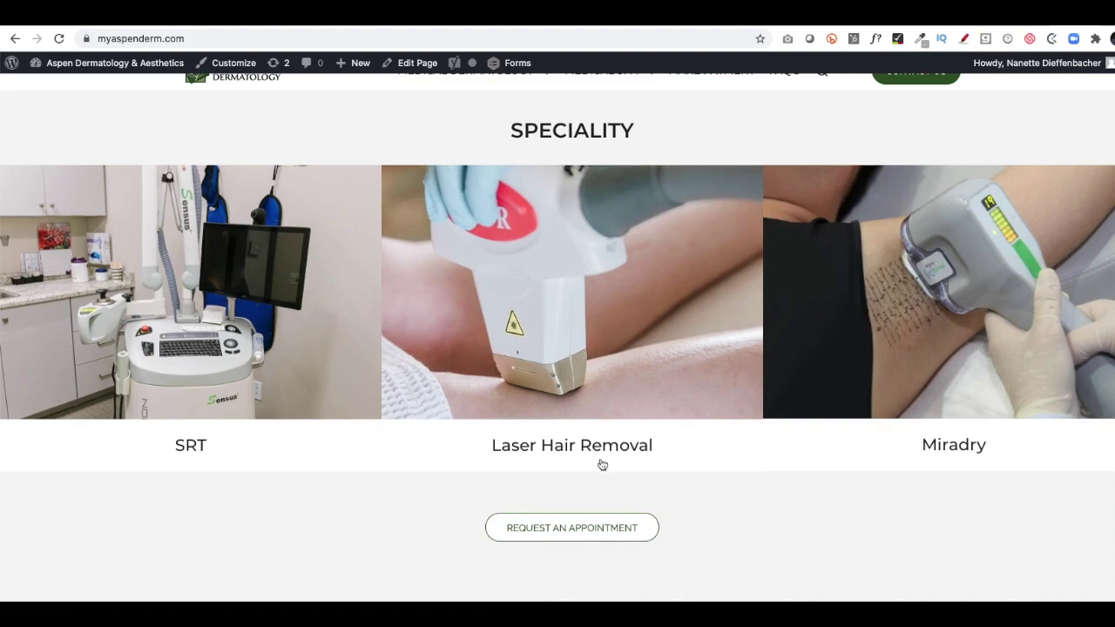
pyautogui.scroll(-1, 602, 466)
# Step: Try the Request an Appointment popup on the live site, then show the Forms list
pyautogui.click(572, 468)
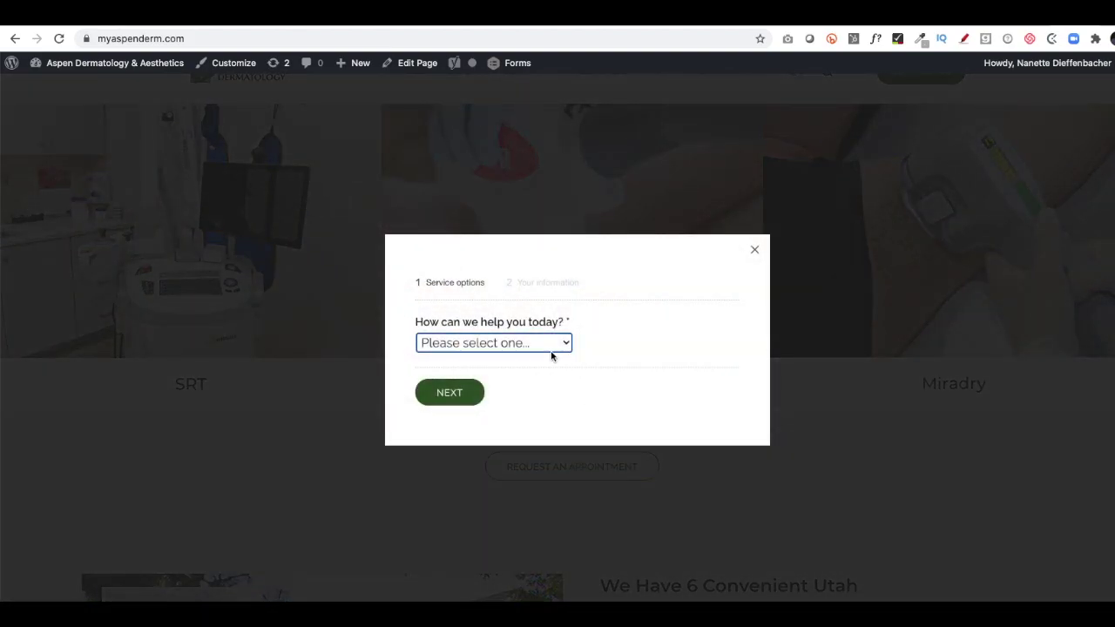
pyautogui.click(757, 252)
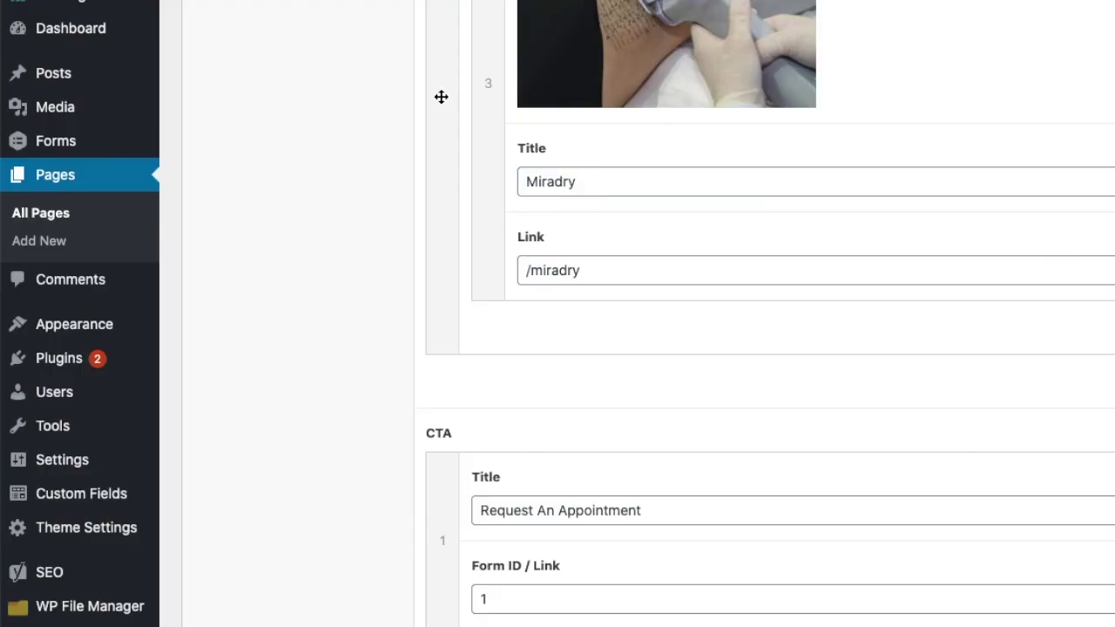
pyautogui.moveTo(68, 148)
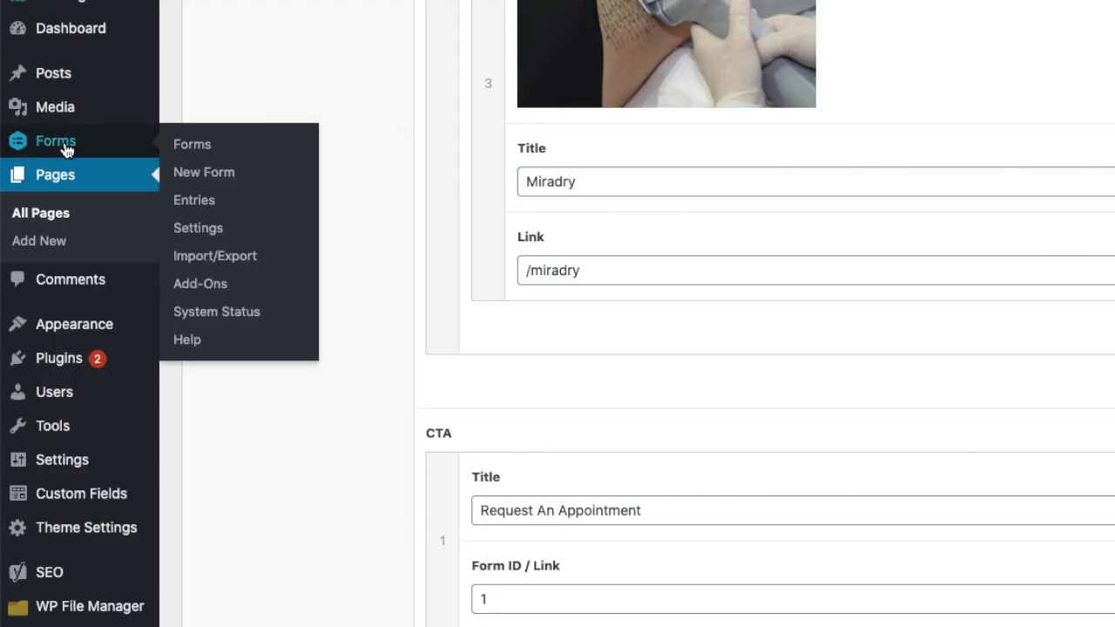
pyautogui.click(56, 140)
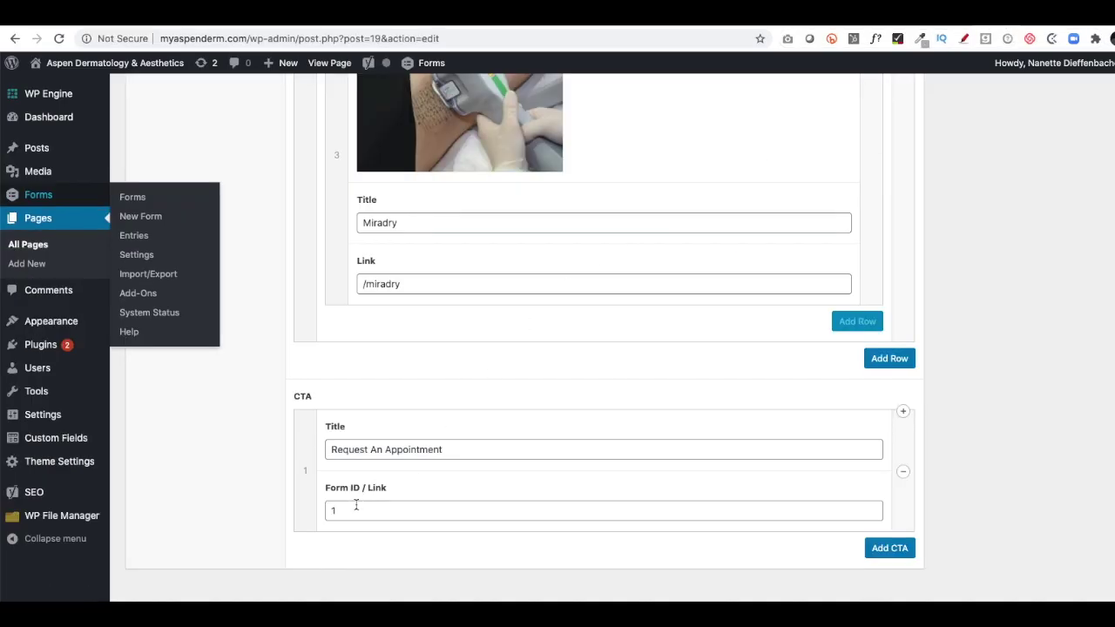
# Step: Set the CTA Form ID to 2 and test the Request An Appointment popup live
pyautogui.click(344, 511)
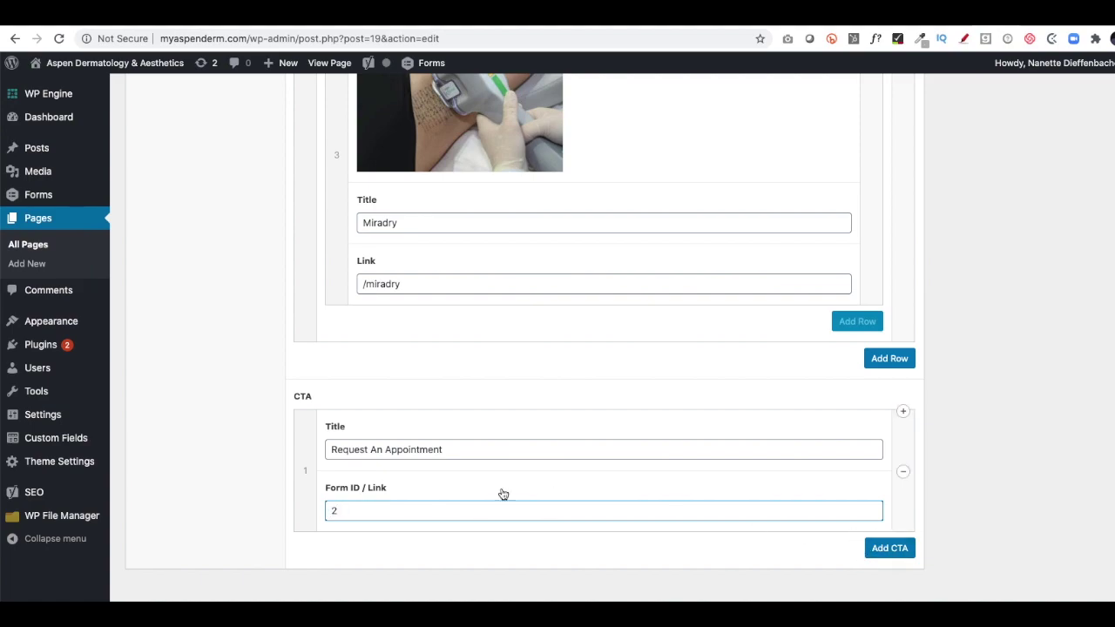
pyautogui.scroll(10, 1036, 430)
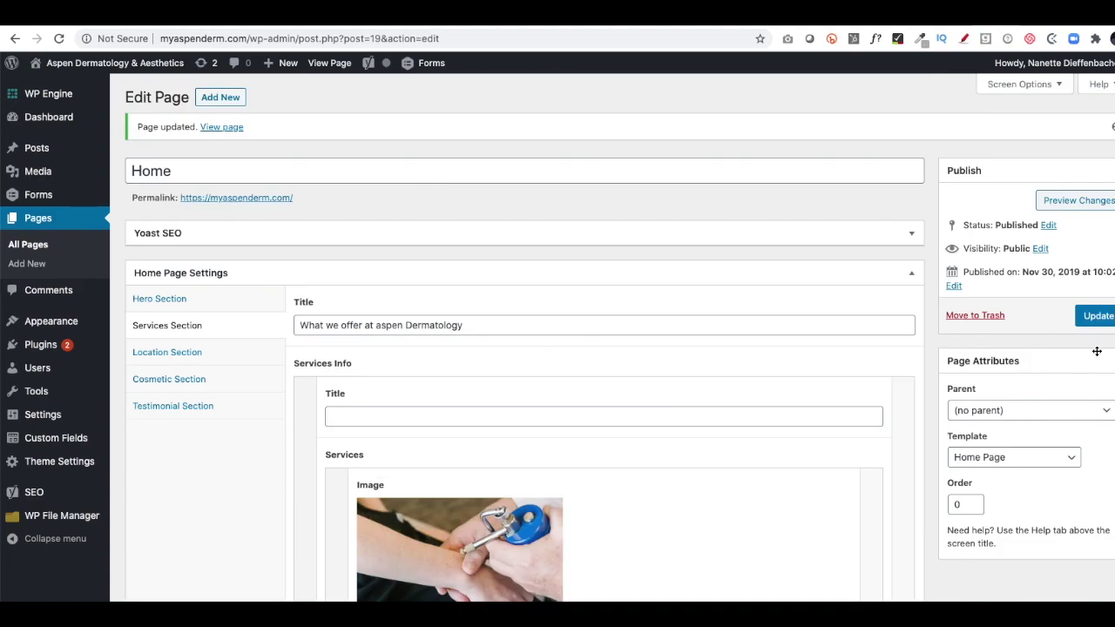
pyautogui.hotkey('ctrl', 'Tab')
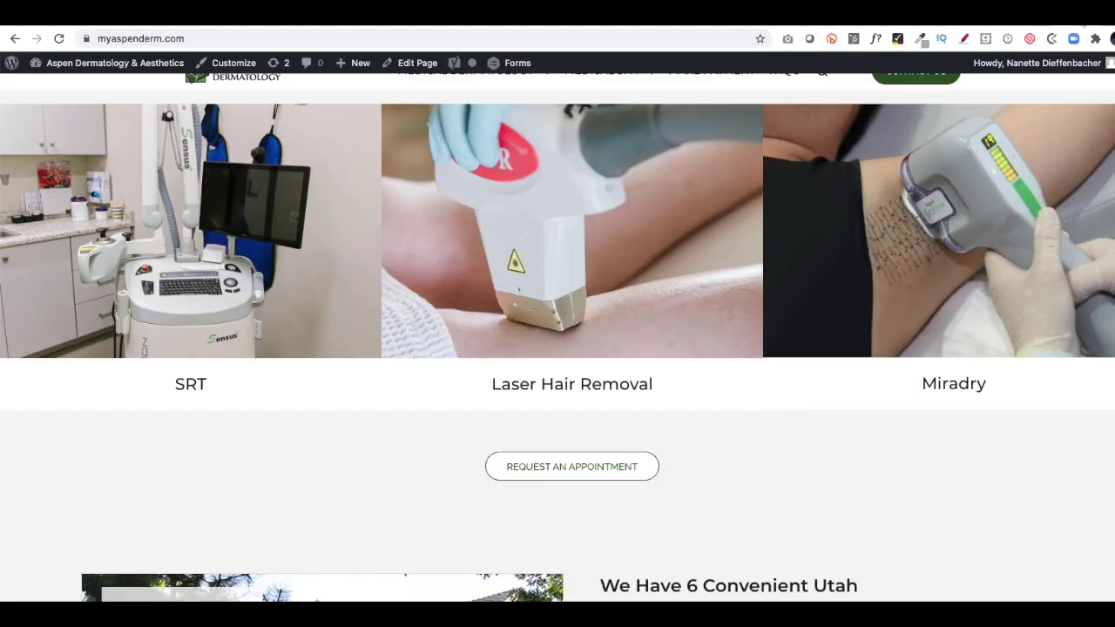
pyautogui.hotkey('ctrl', 'r')
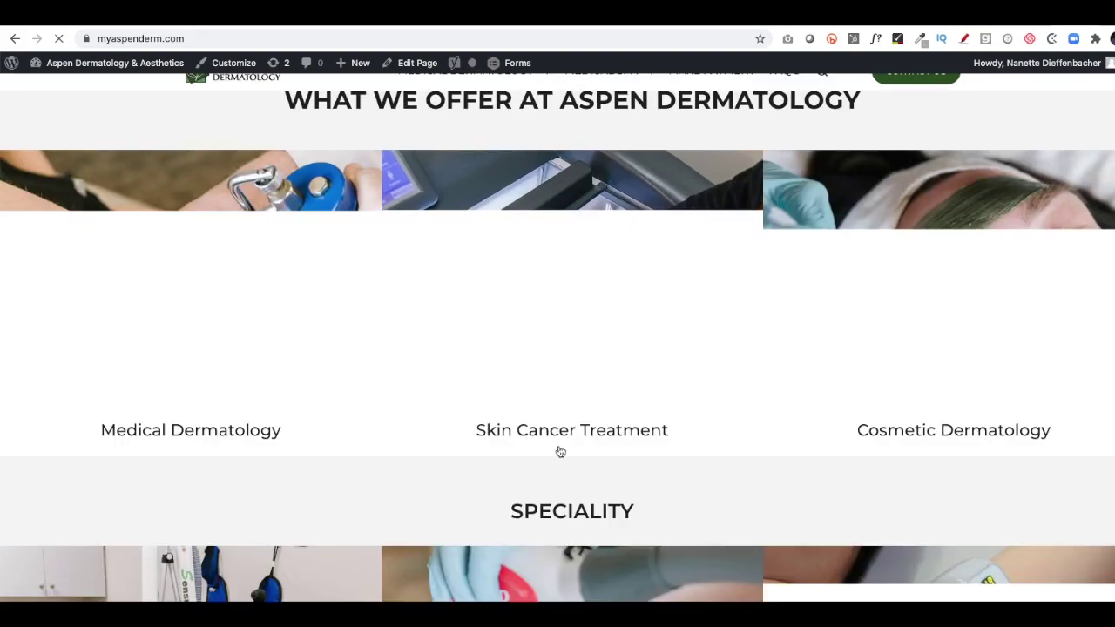
pyautogui.scroll(-5, 561, 452)
pyautogui.click(562, 466)
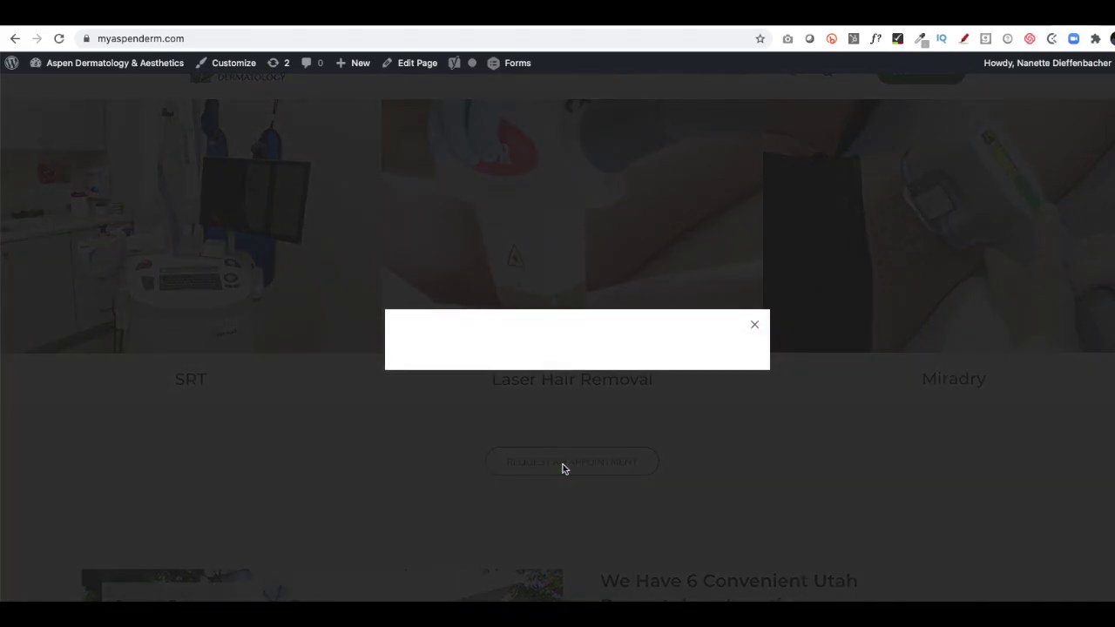
pyautogui.click(754, 325)
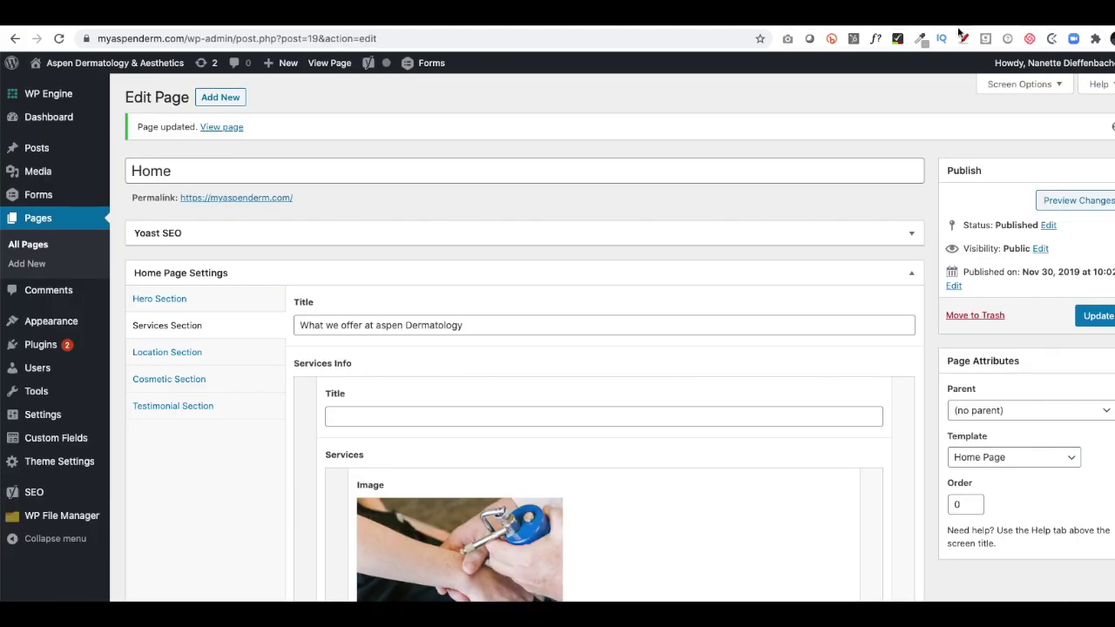
# Step: Restore the CTA Form ID to 1 and update the Home page
pyautogui.scroll(-15, 436, 400)
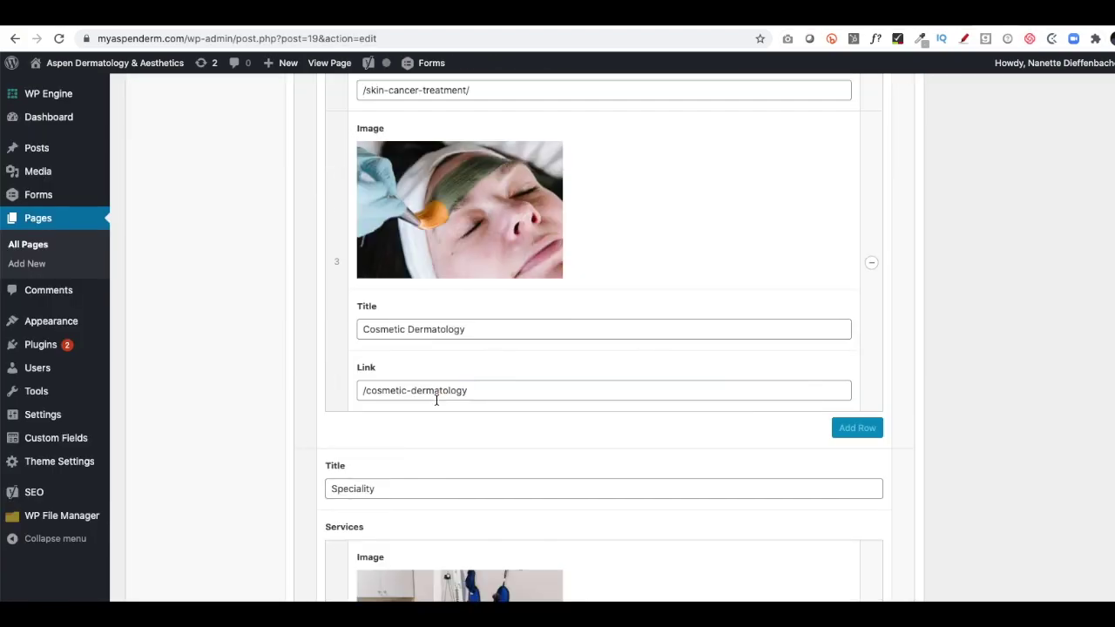
pyautogui.scroll(-15, 437, 400)
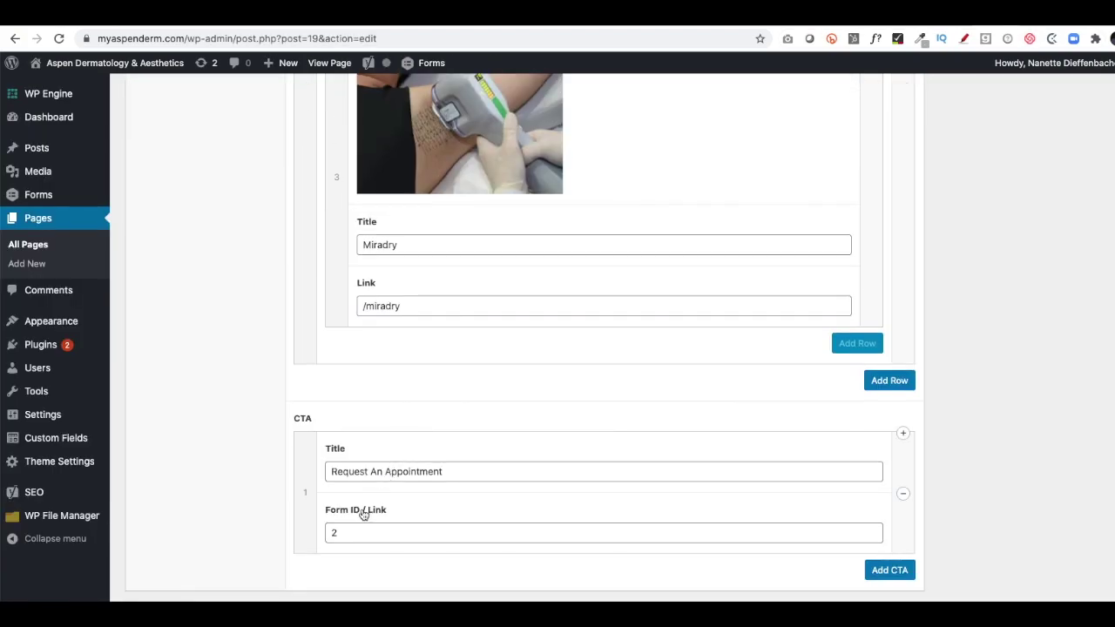
pyautogui.doubleClick(334, 532)
pyautogui.write('1')
pyautogui.scroll(20, 1074, 441)
pyautogui.click(1096, 316)
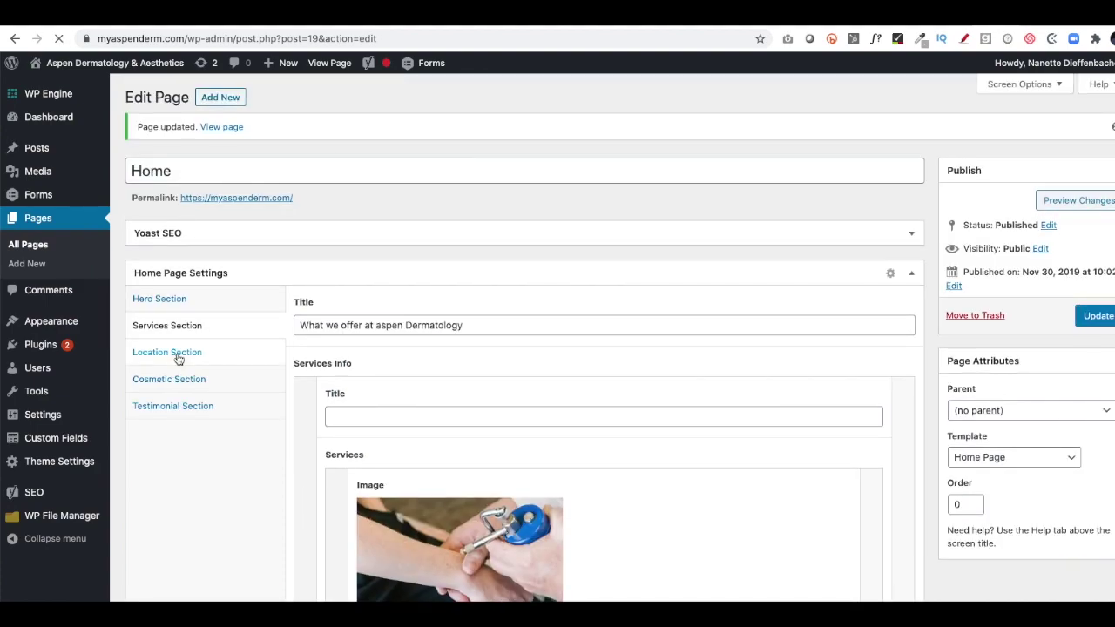
pyautogui.click(178, 357)
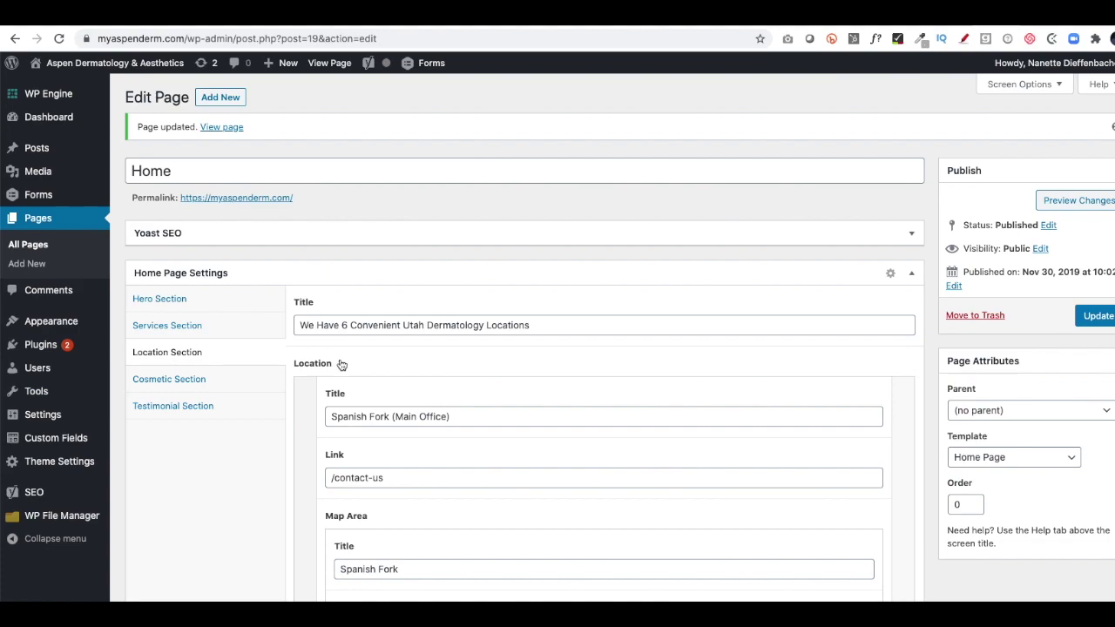
pyautogui.scroll(-2, 339, 363)
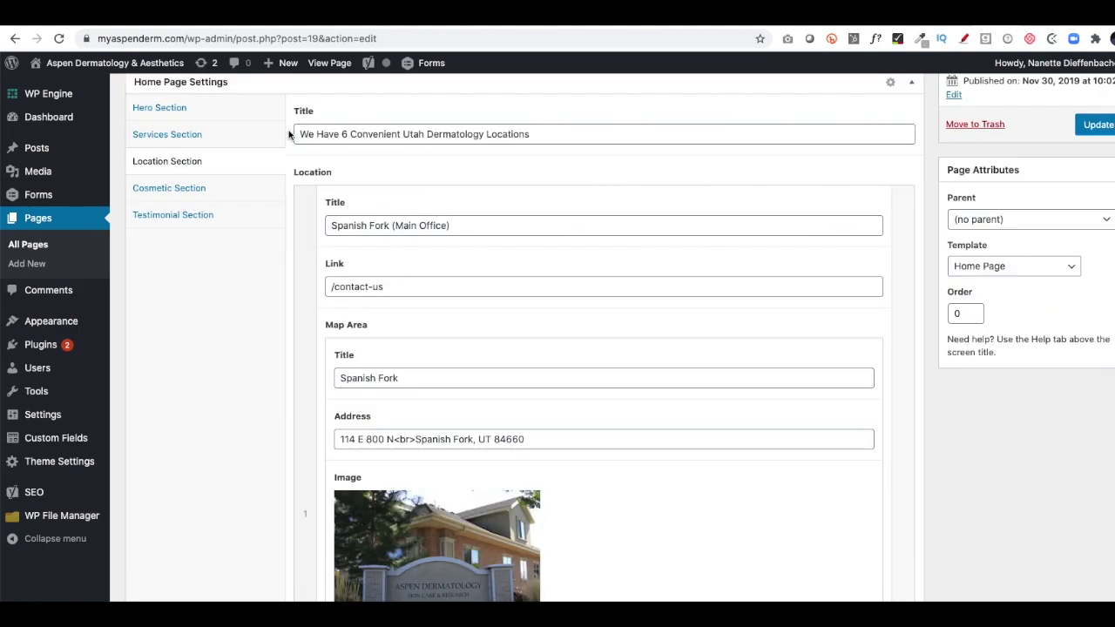
pyautogui.hotkey('ctrl', 'Tab')
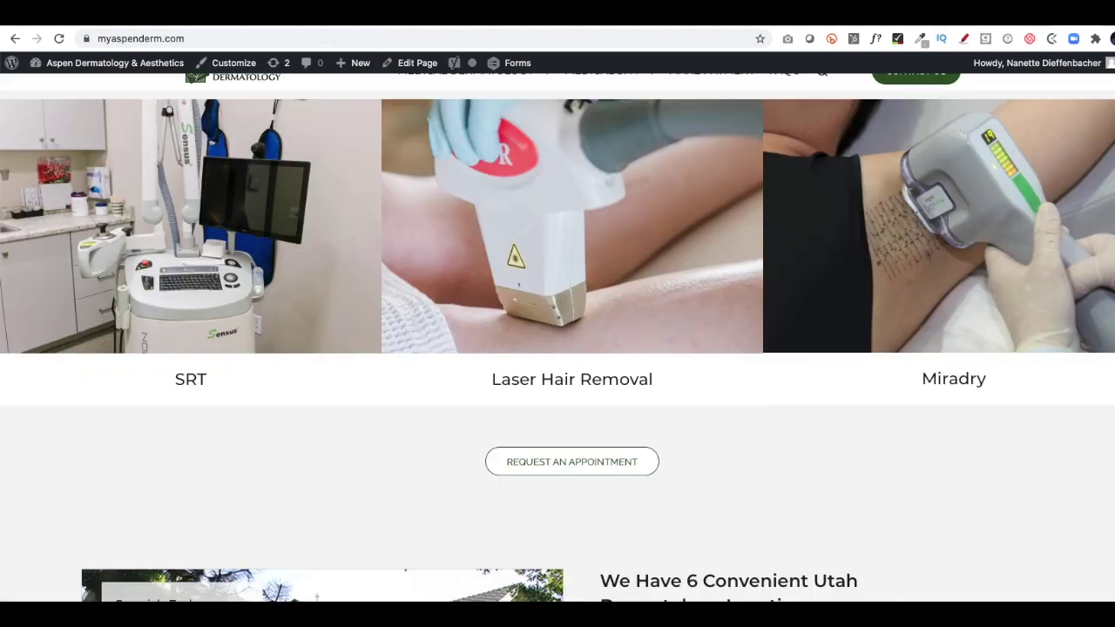
pyautogui.scroll(-5, 601, 349)
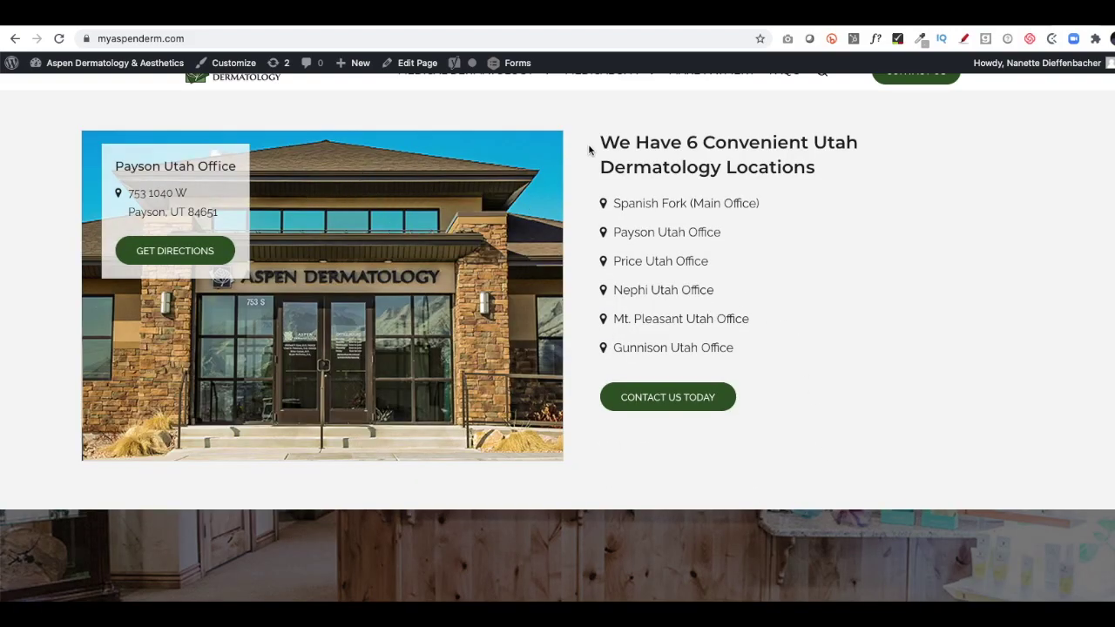
pyautogui.click(665, 291)
pyautogui.click(661, 261)
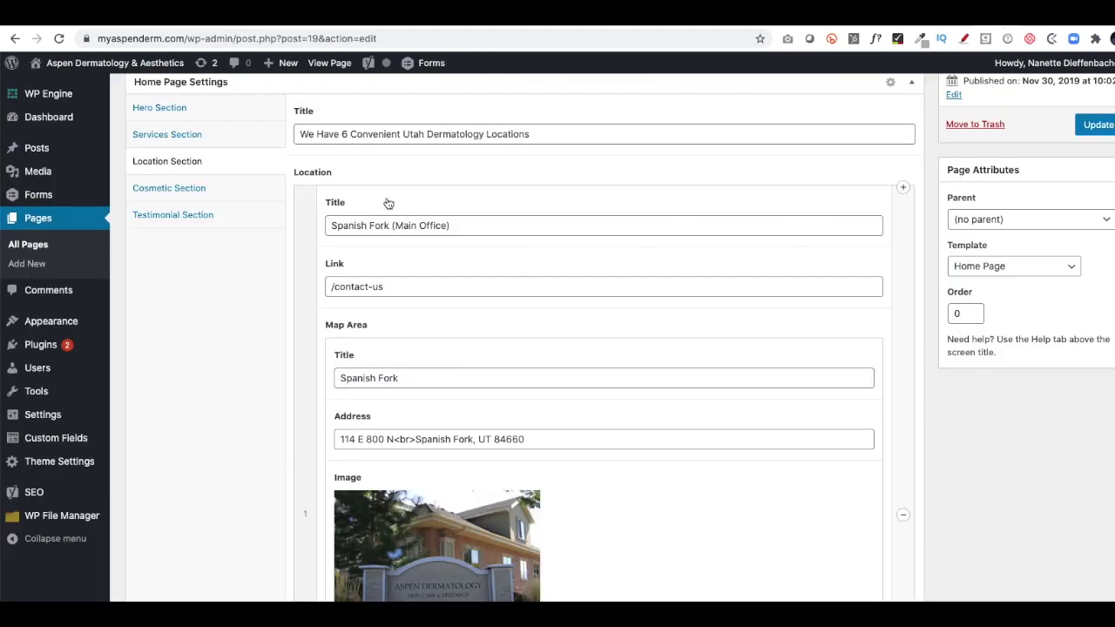
pyautogui.scroll(1, 334, 172)
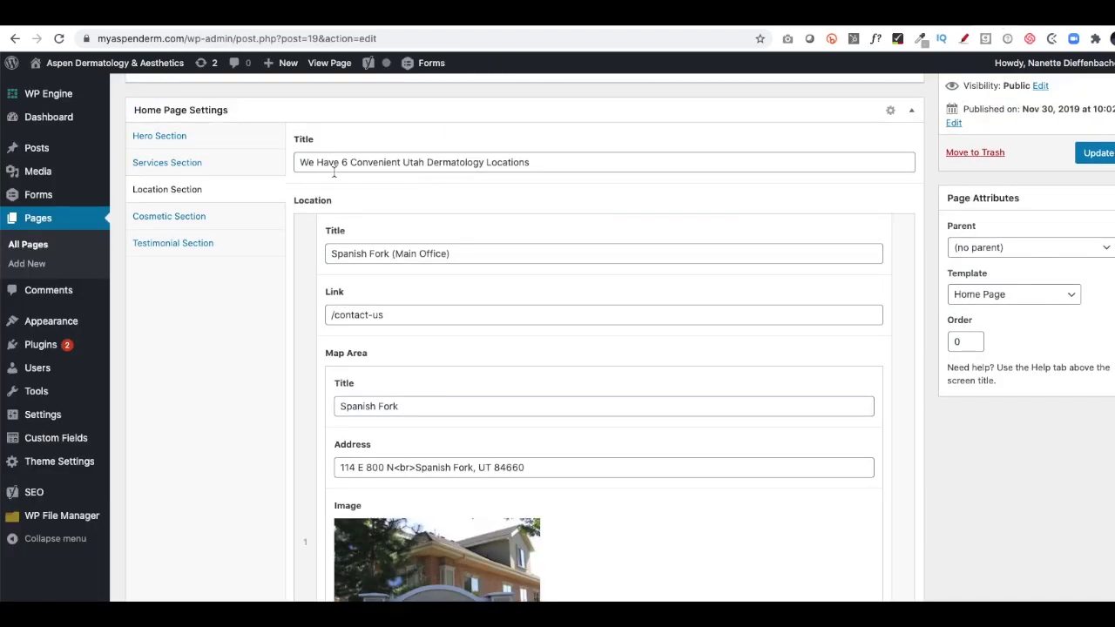
pyautogui.moveTo(296, 165); pyautogui.dragTo(529, 162)
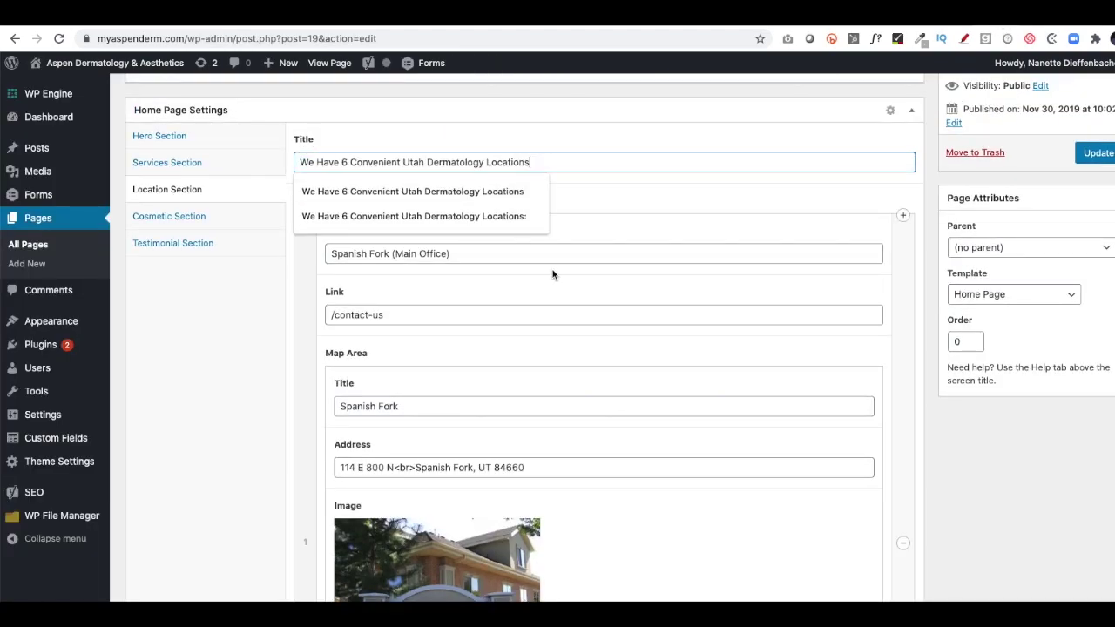
pyautogui.click(600, 228)
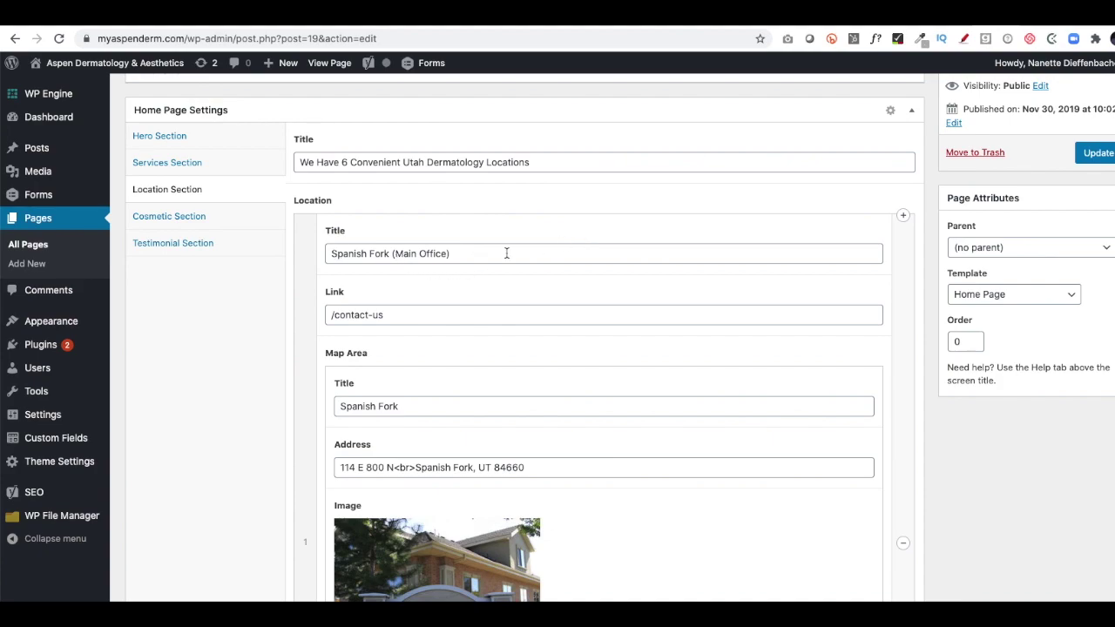
pyautogui.scroll(-2, 341, 406)
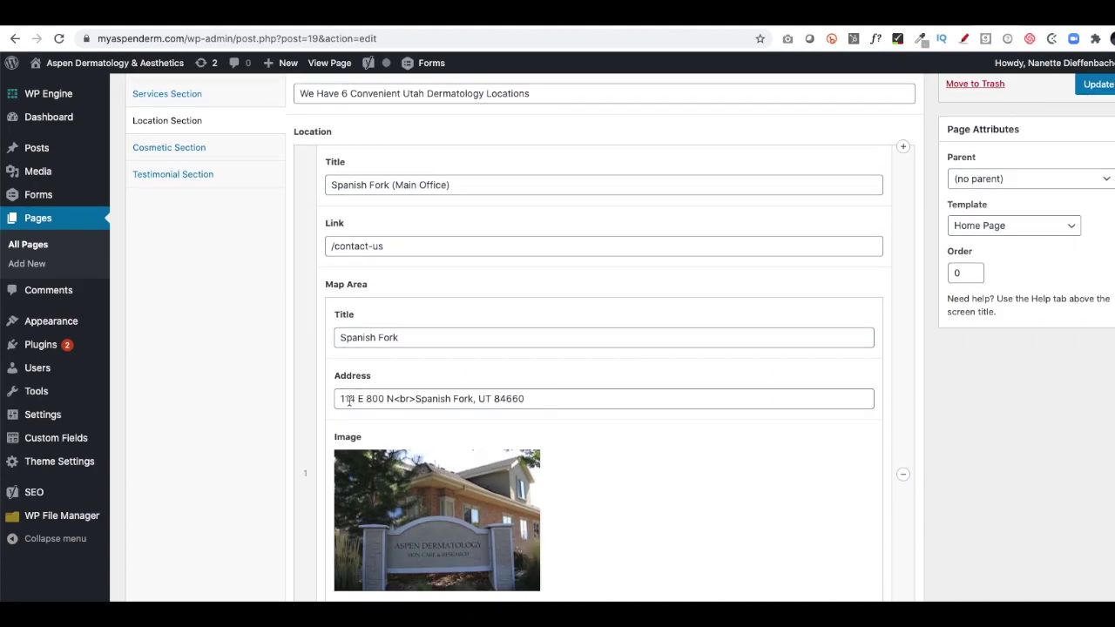
pyautogui.scroll(-5, 333, 396)
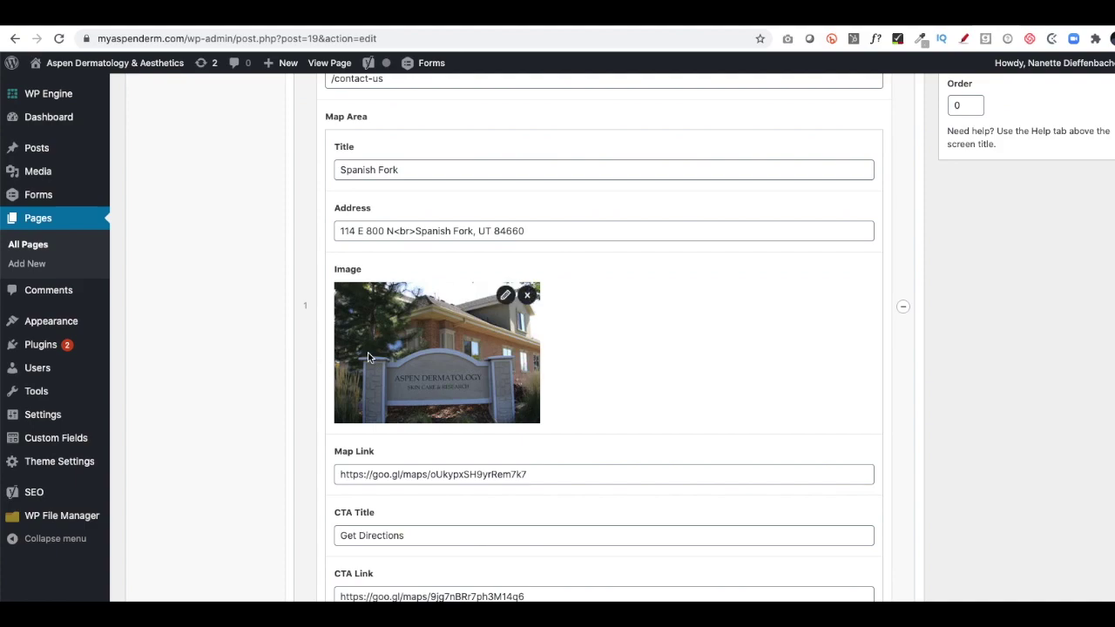
pyautogui.scroll(-3, 357, 403)
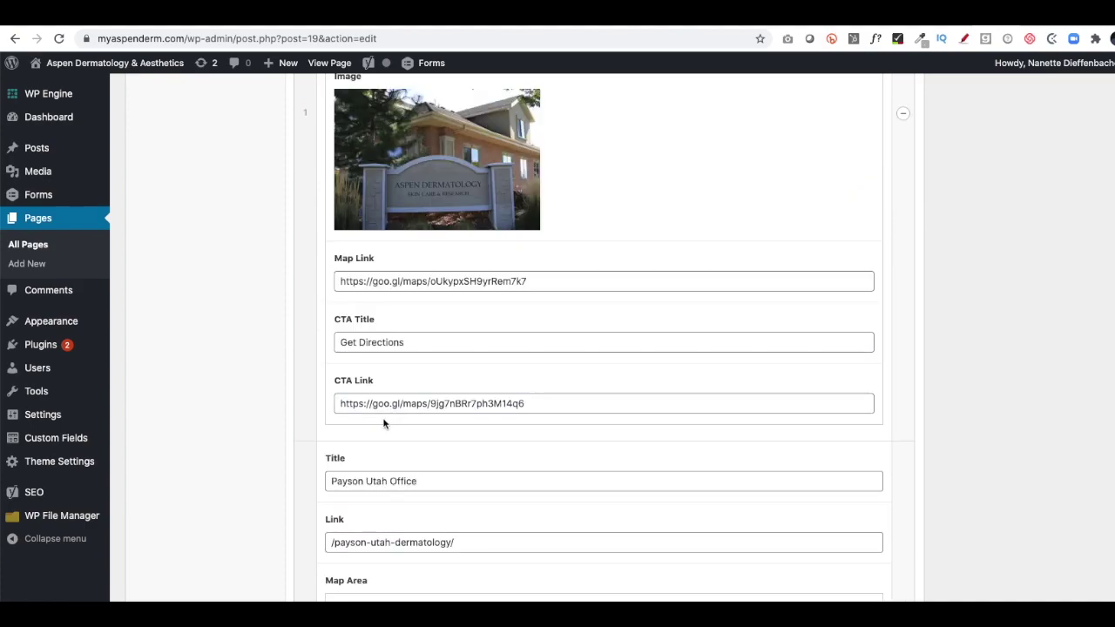
pyautogui.scroll(-1, 426, 404)
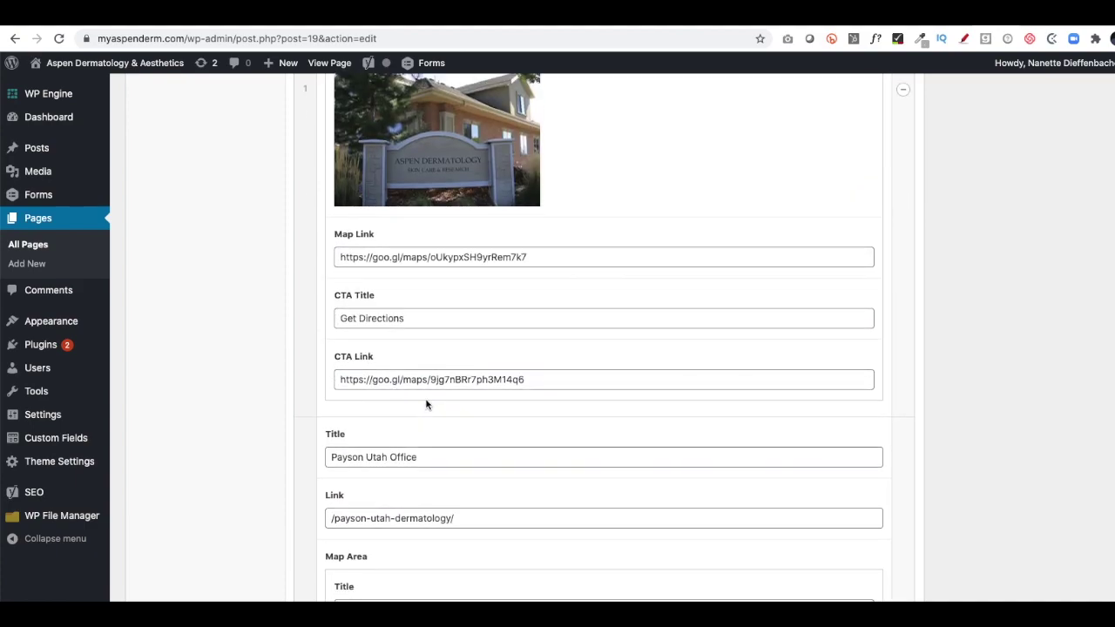
pyautogui.scroll(1, 477, 361)
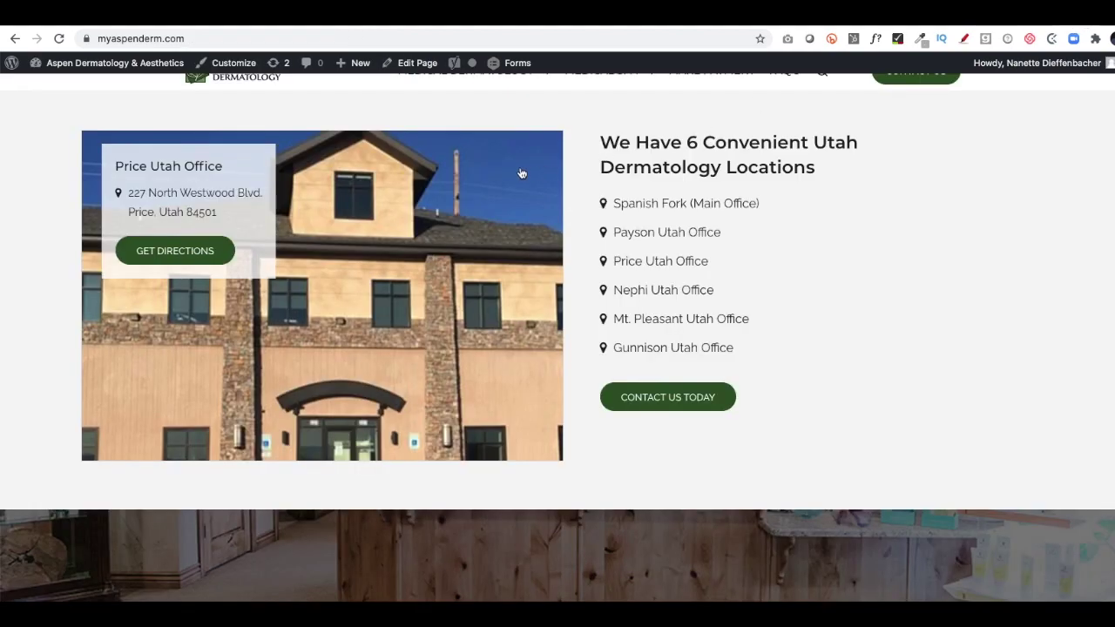
pyautogui.click(643, 213)
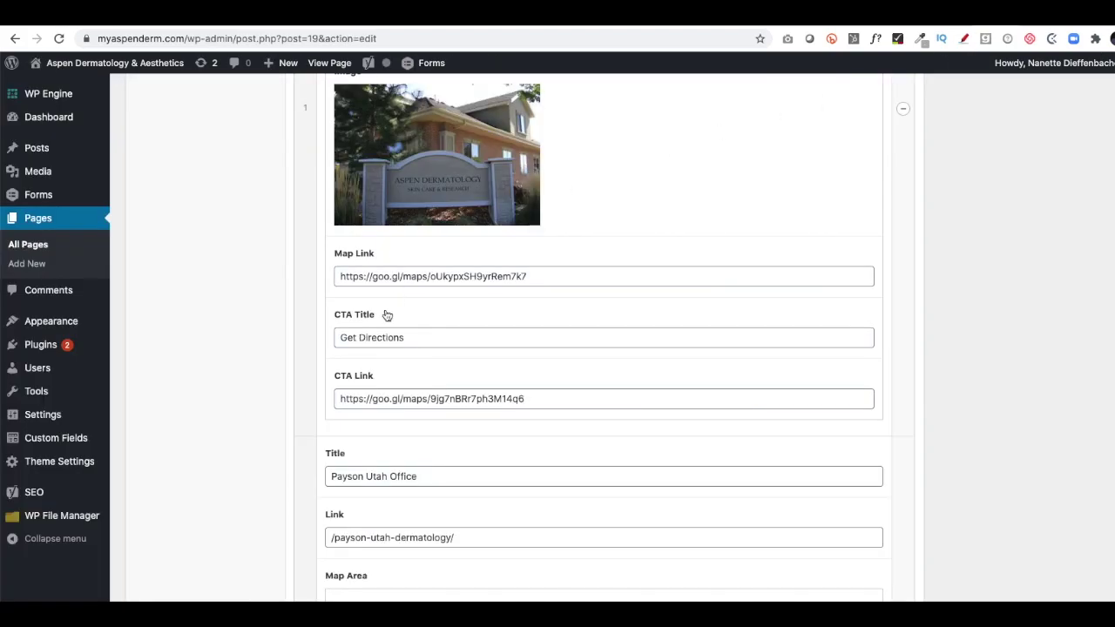
pyautogui.scroll(5, 388, 312)
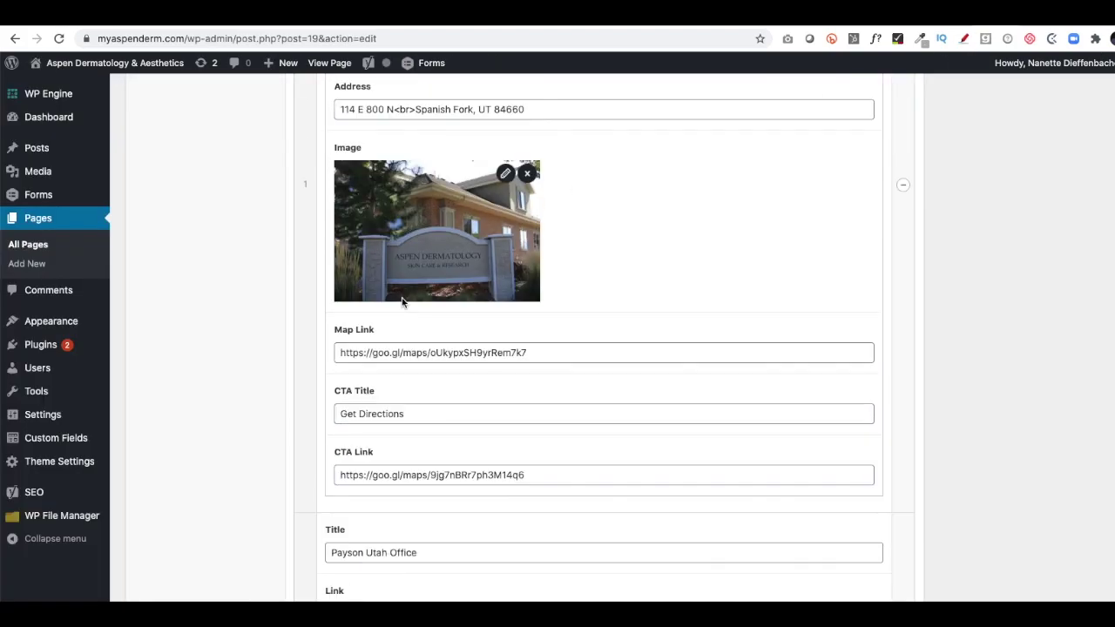
pyautogui.scroll(1, 410, 291)
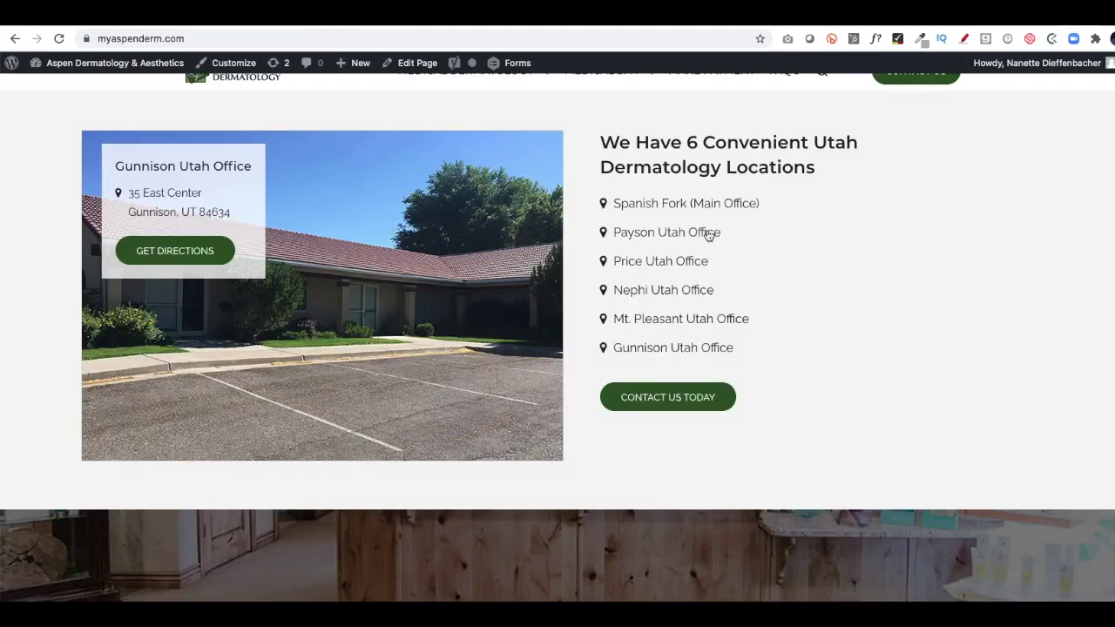
pyautogui.click(693, 203)
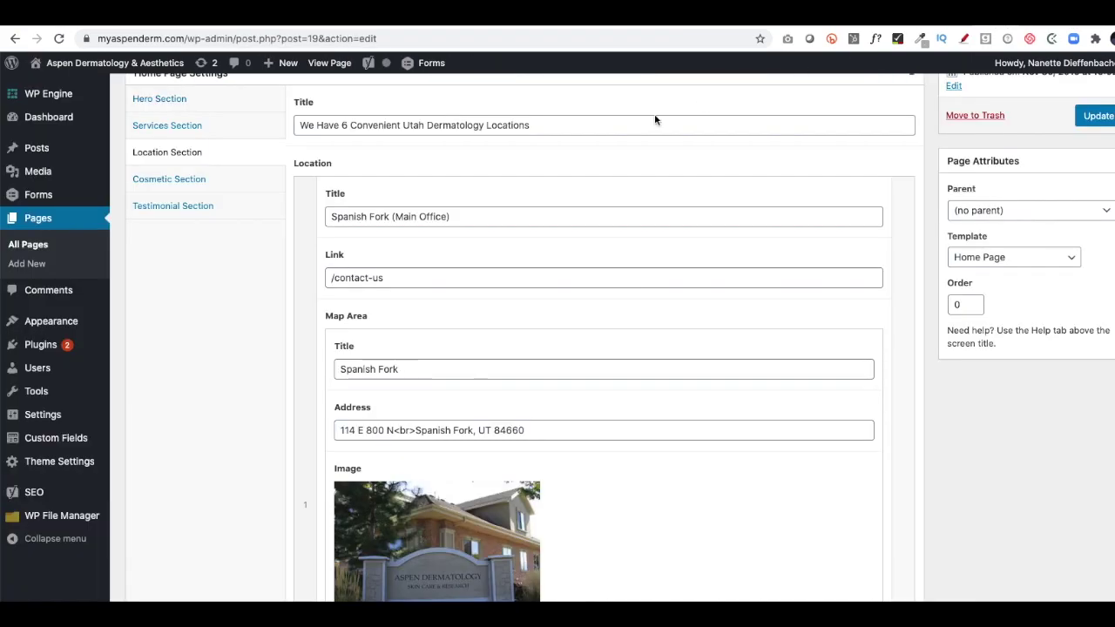
pyautogui.scroll(-2, 368, 296)
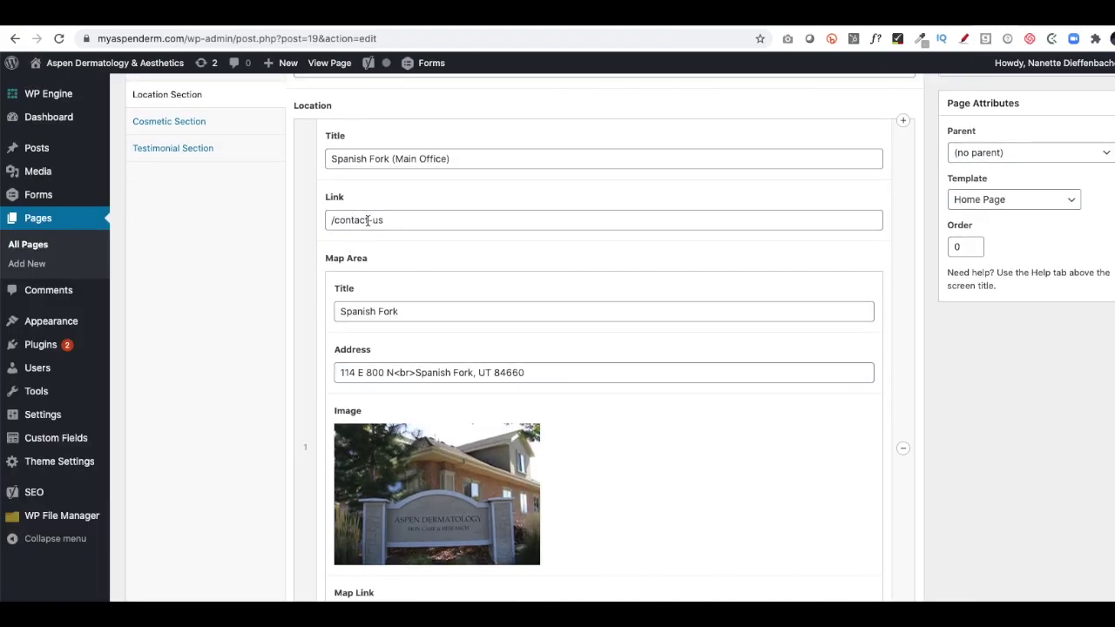
pyautogui.scroll(-1, 374, 300)
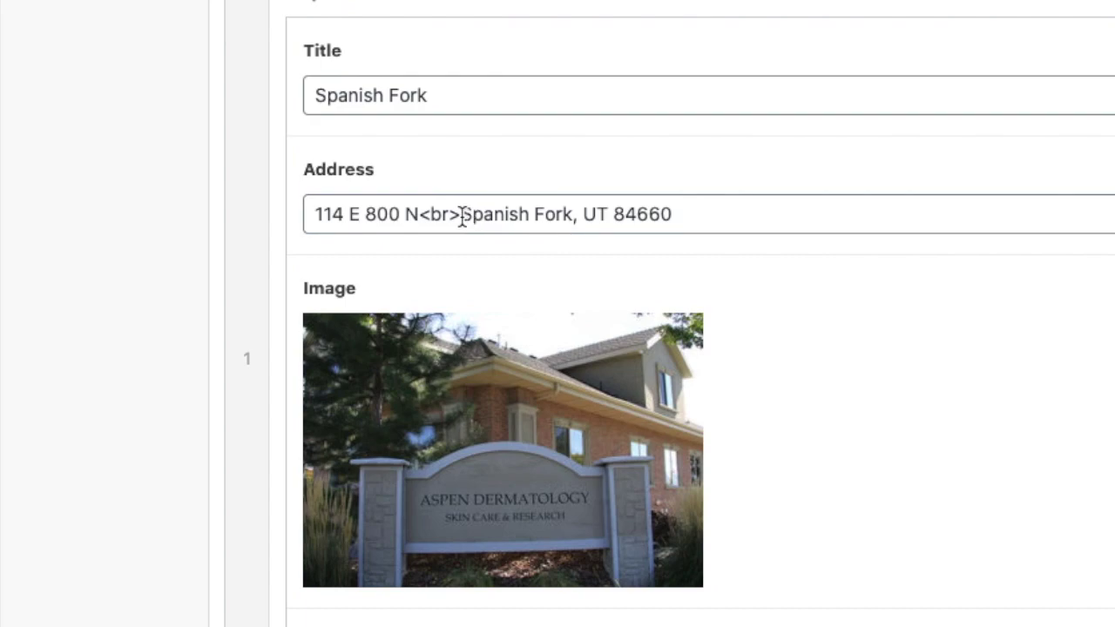
pyautogui.moveTo(461, 215); pyautogui.dragTo(421, 214)
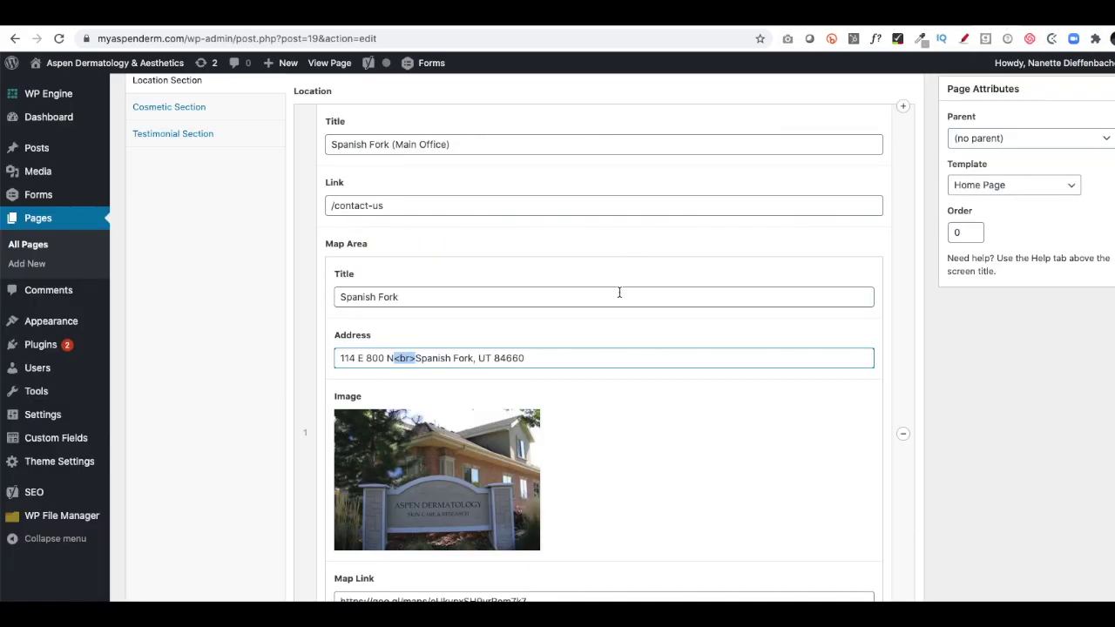
pyautogui.scroll(1, 374, 313)
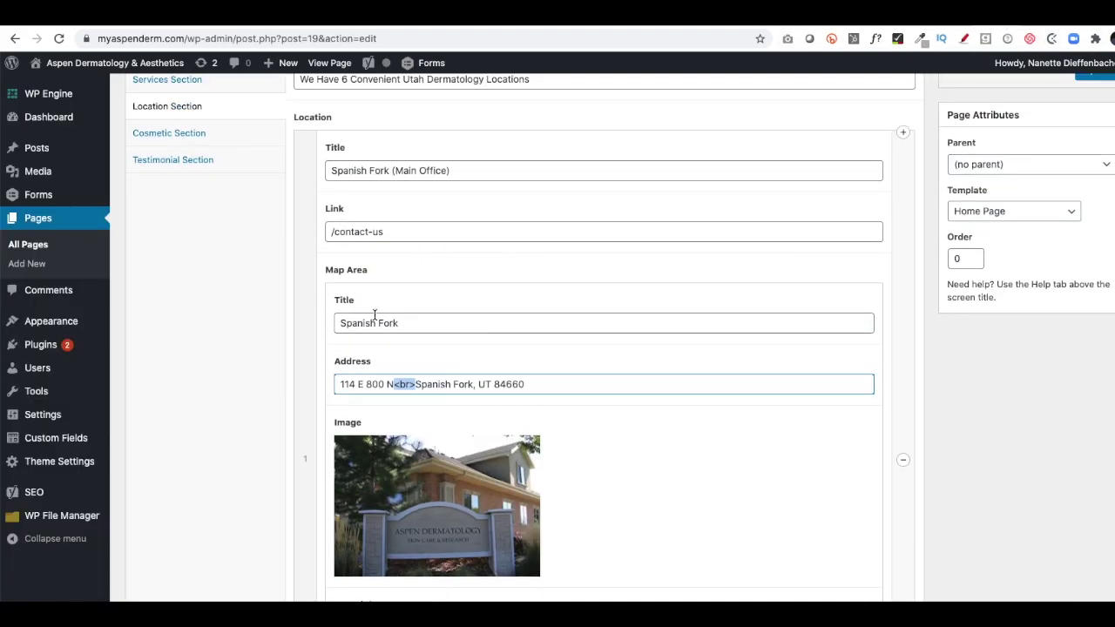
pyautogui.scroll(-20, 381, 316)
pyautogui.scroll(8, 422, 308)
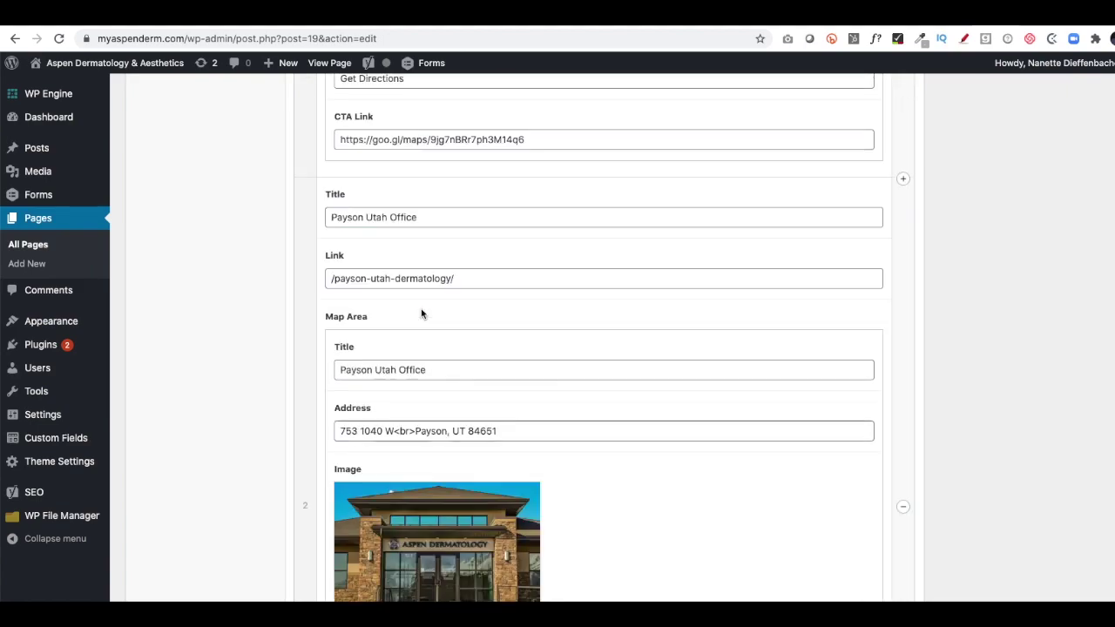
pyautogui.scroll(-3, 448, 329)
pyautogui.moveTo(511, 305)
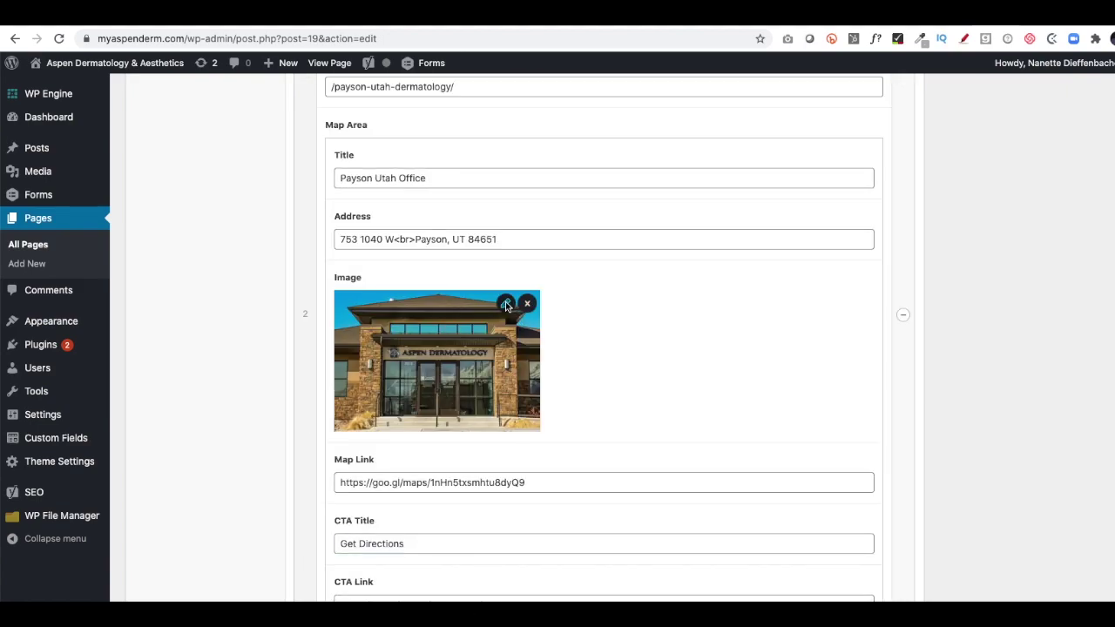
pyautogui.click(509, 306)
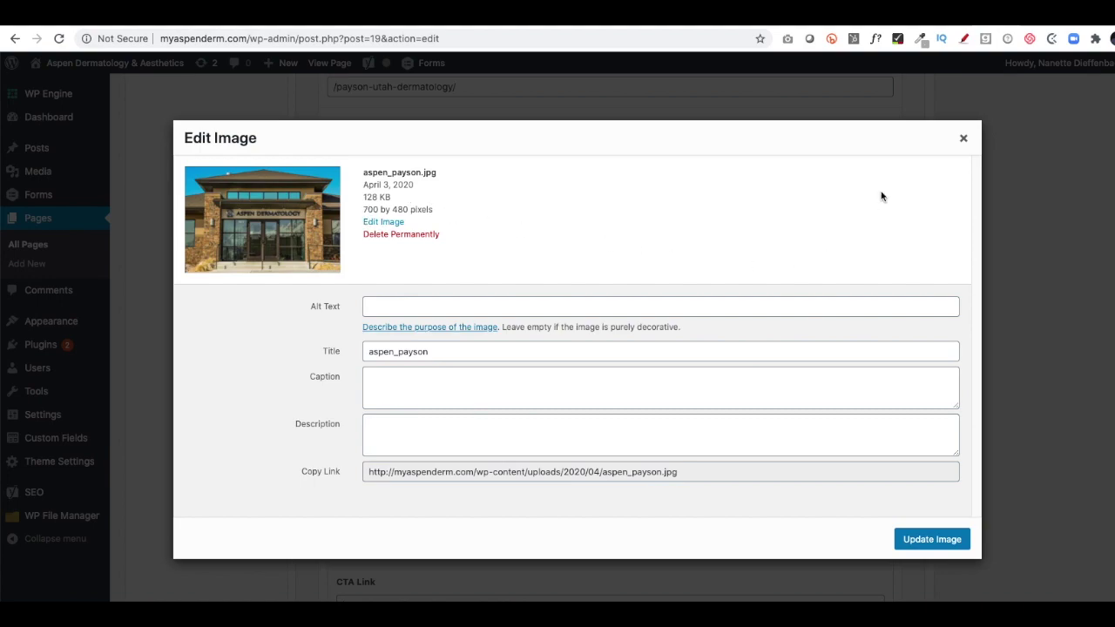
pyautogui.click(964, 138)
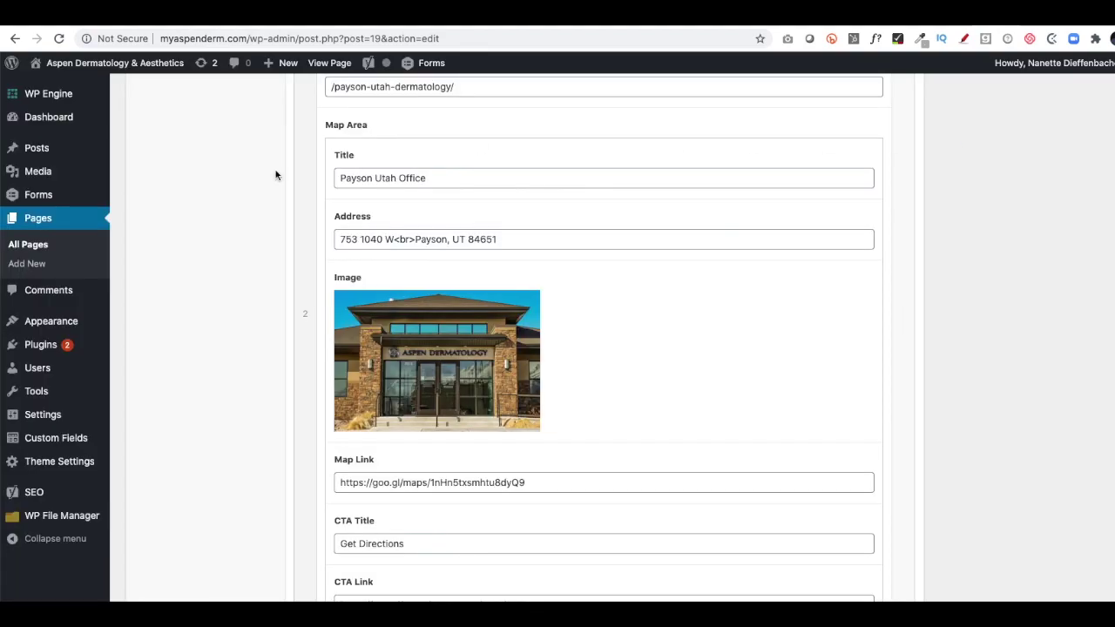
pyautogui.scroll(10, 277, 175)
pyautogui.click(166, 287)
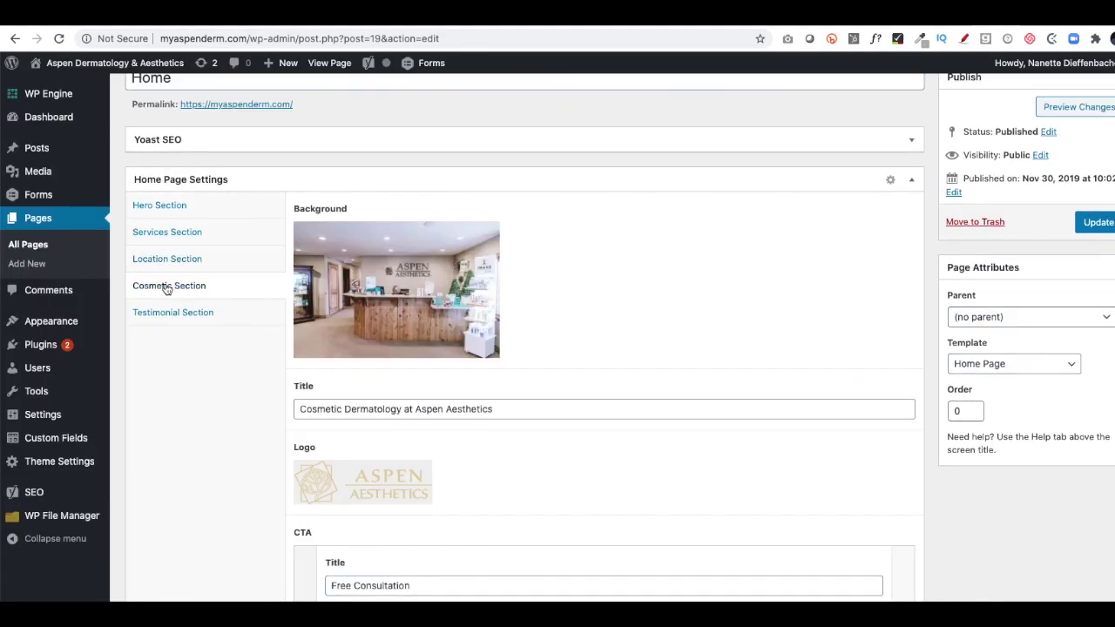
pyautogui.click(467, 235)
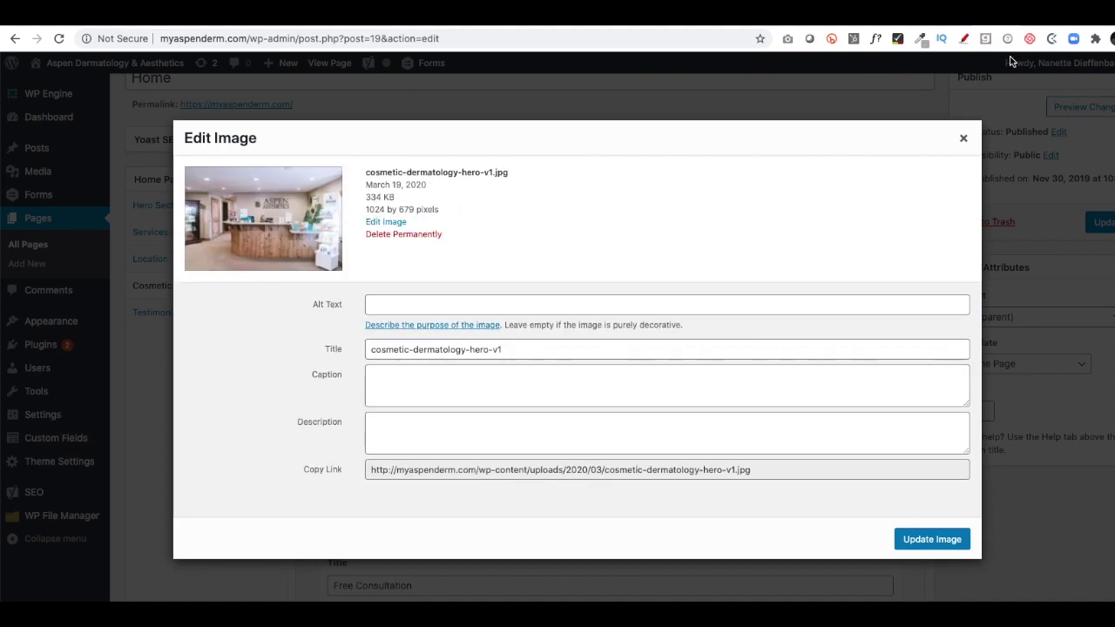
pyautogui.click(1074, 27)
pyautogui.scroll(-4, 656, 286)
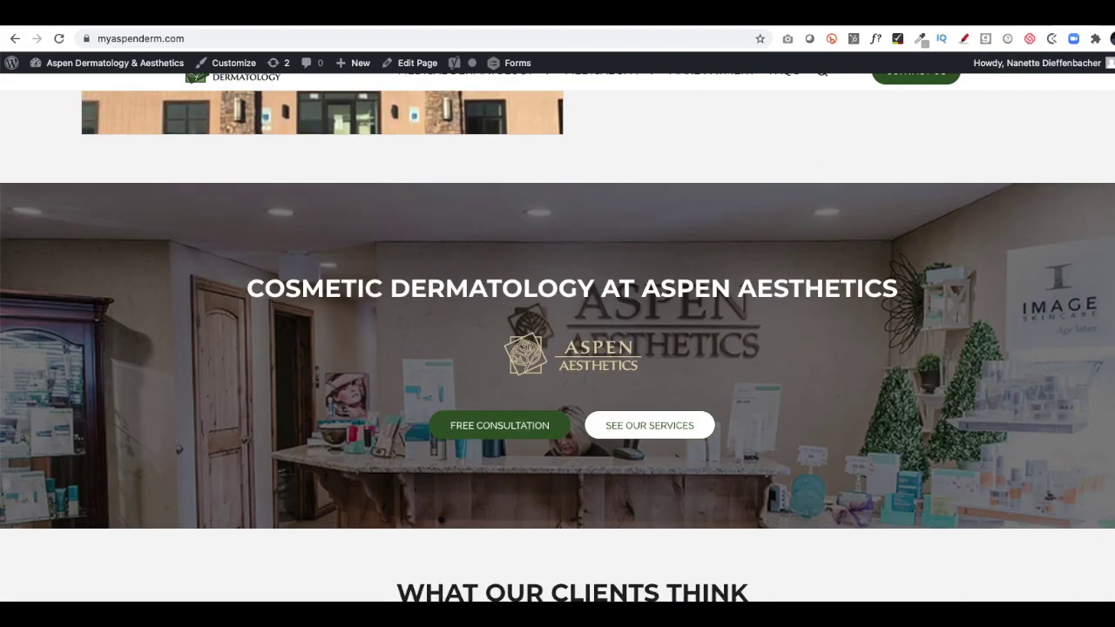
pyautogui.hotkey('ctrl', 'shift', 'Tab')
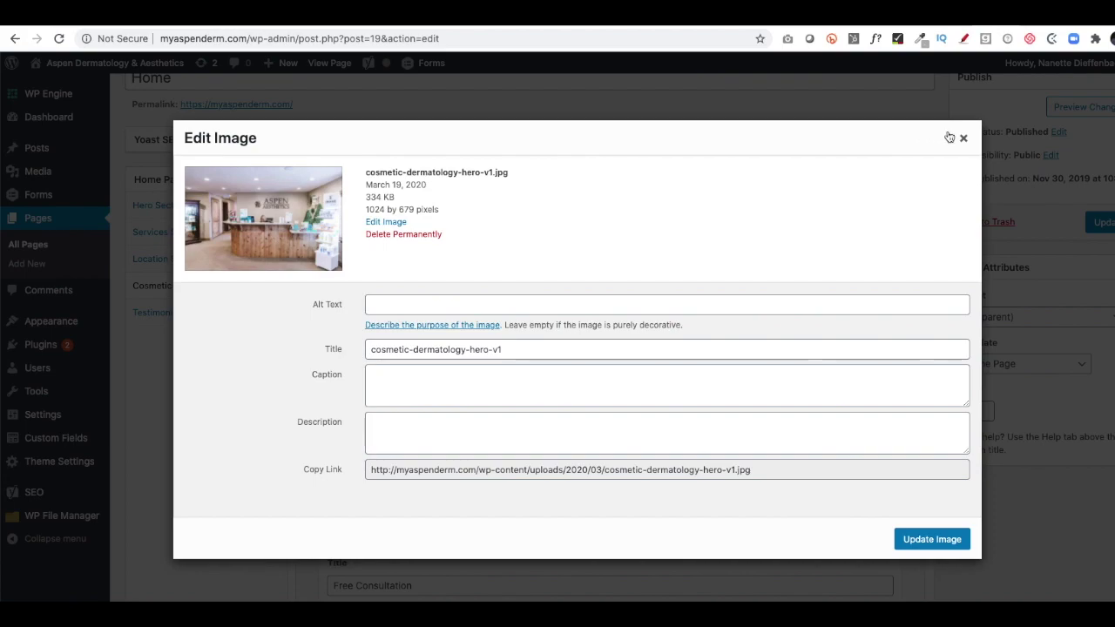
pyautogui.click(964, 137)
pyautogui.scroll(-1, 331, 331)
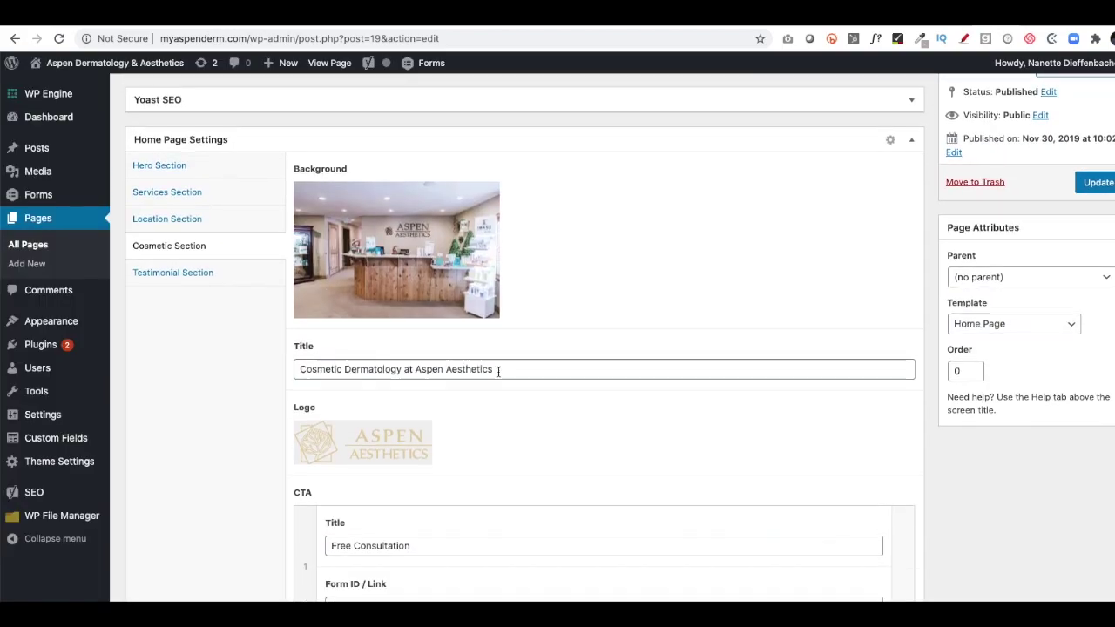
pyautogui.moveTo(389, 439)
pyautogui.scroll(-3, 390, 438)
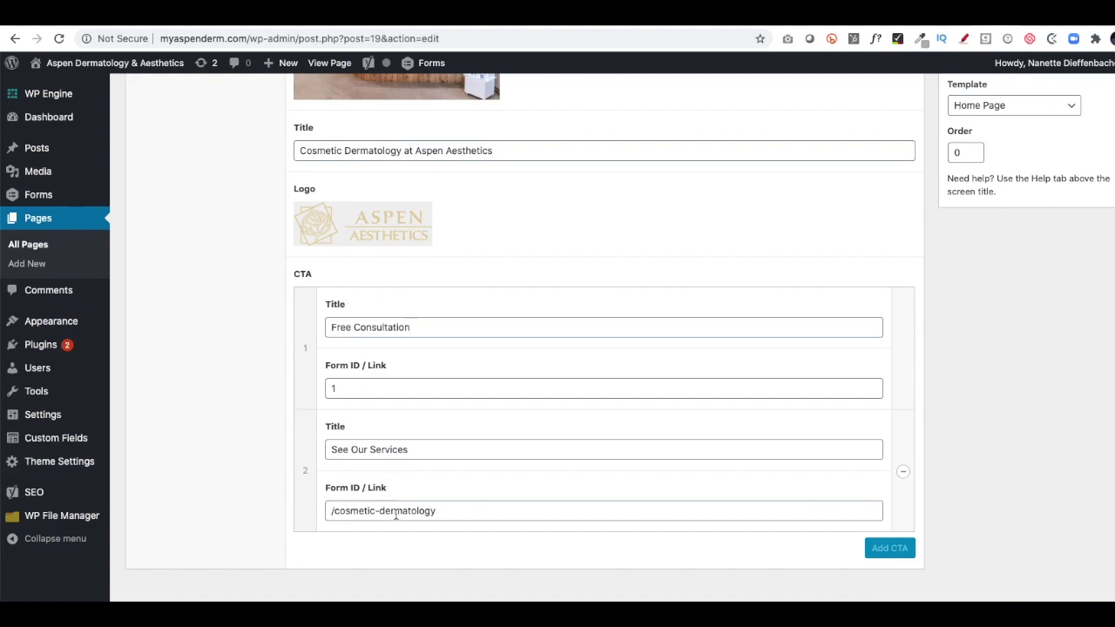
pyautogui.scroll(5, 403, 515)
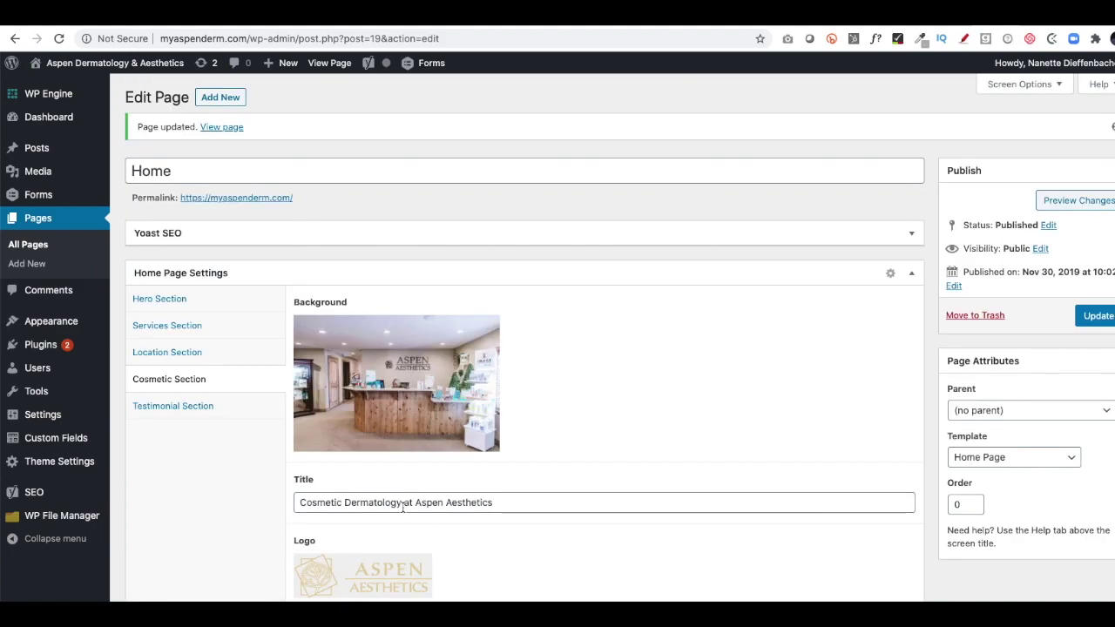
# Step: Open the Testimonial Section and compare its two testimonials with the live homepage
pyautogui.click(172, 404)
pyautogui.scroll(-1, 476, 404)
pyautogui.scroll(-3, 475, 403)
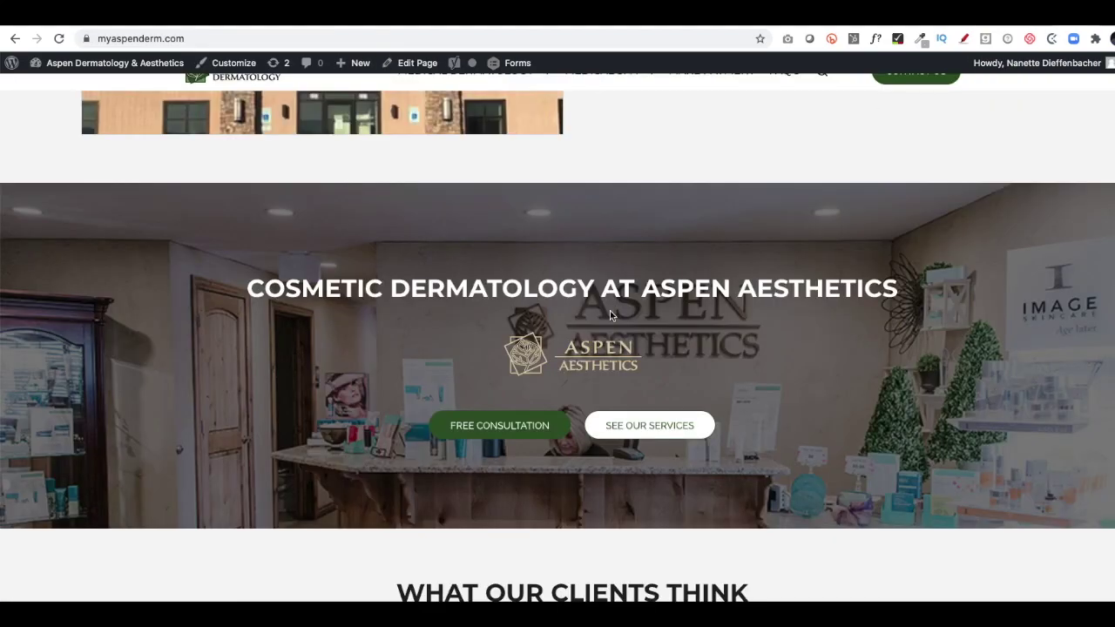
pyautogui.scroll(-5, 610, 315)
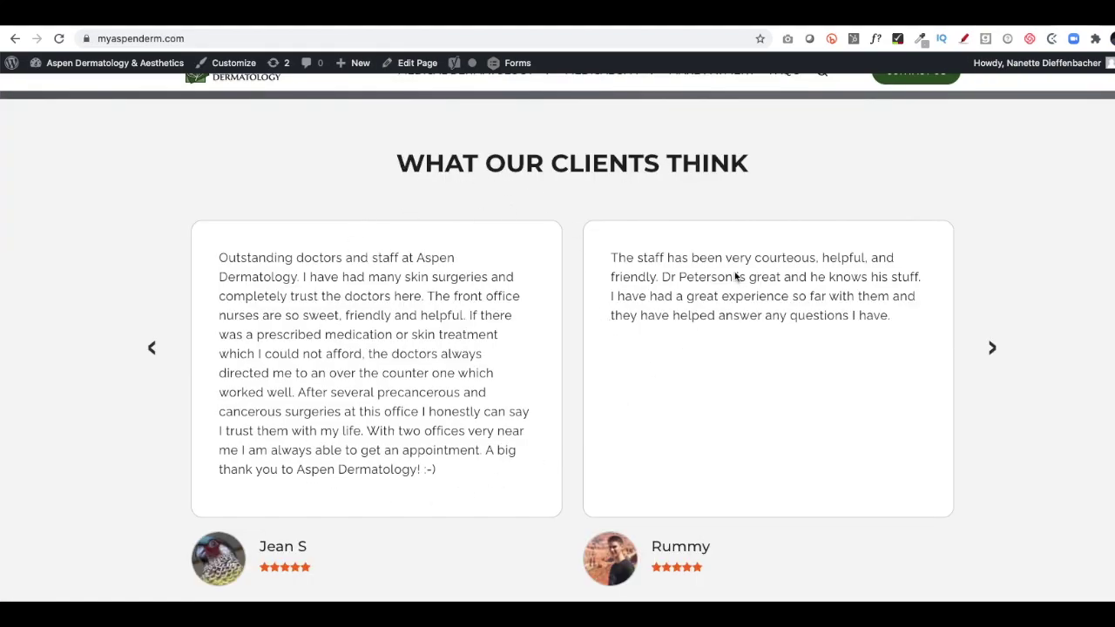
pyautogui.scroll(-1, 228, 571)
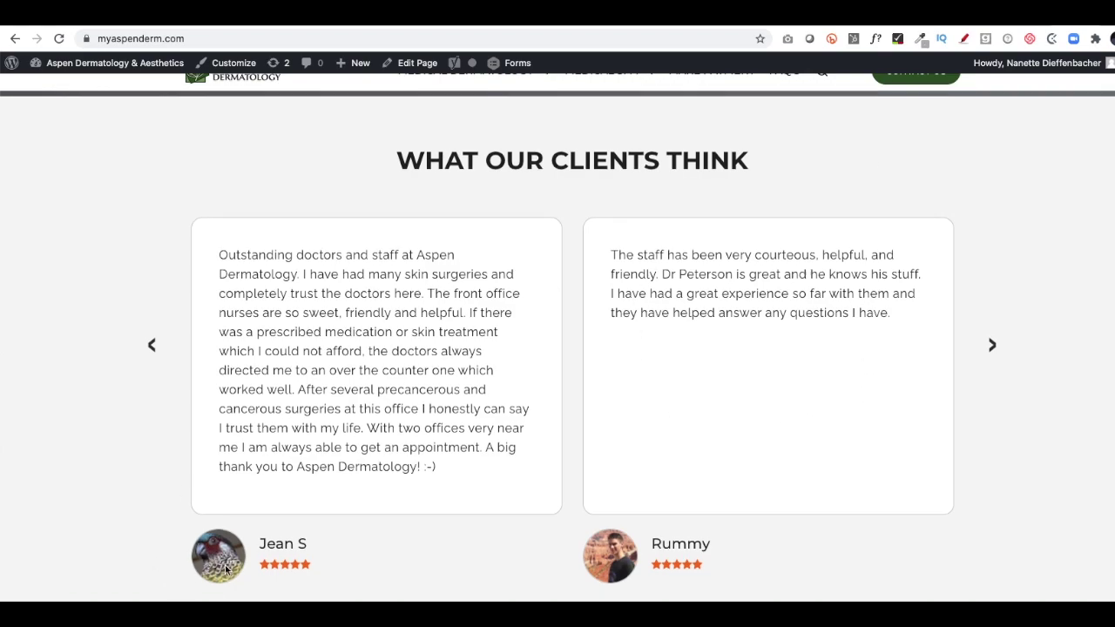
pyautogui.click(1004, 26)
# Step: Add a blank third testimonial entry at the end of the list
pyautogui.scroll(-2, 363, 203)
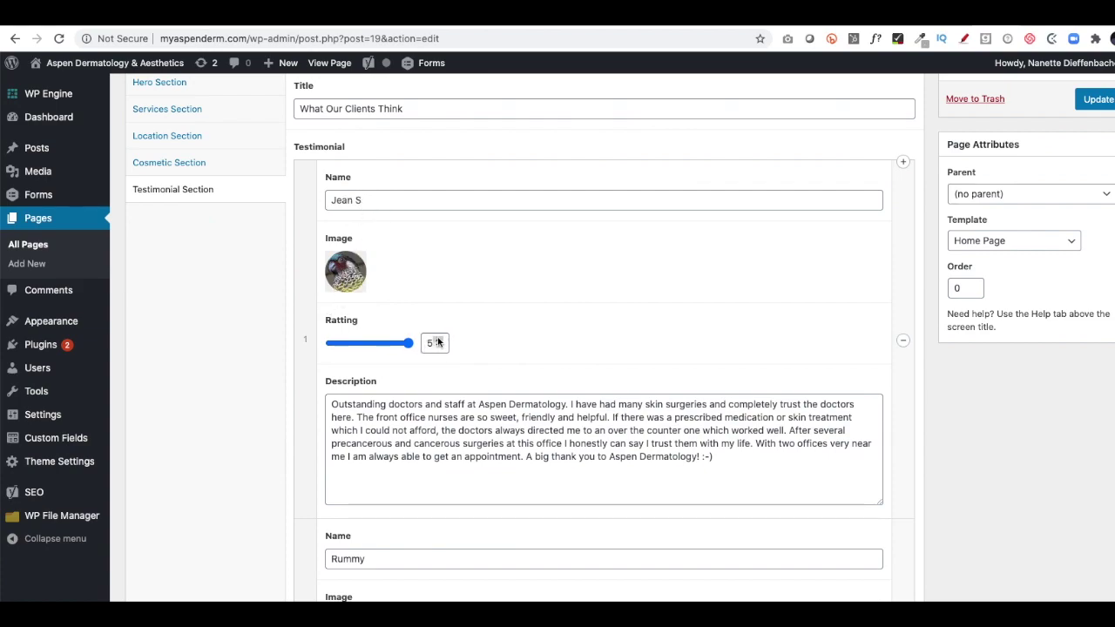
pyautogui.scroll(-1, 363, 364)
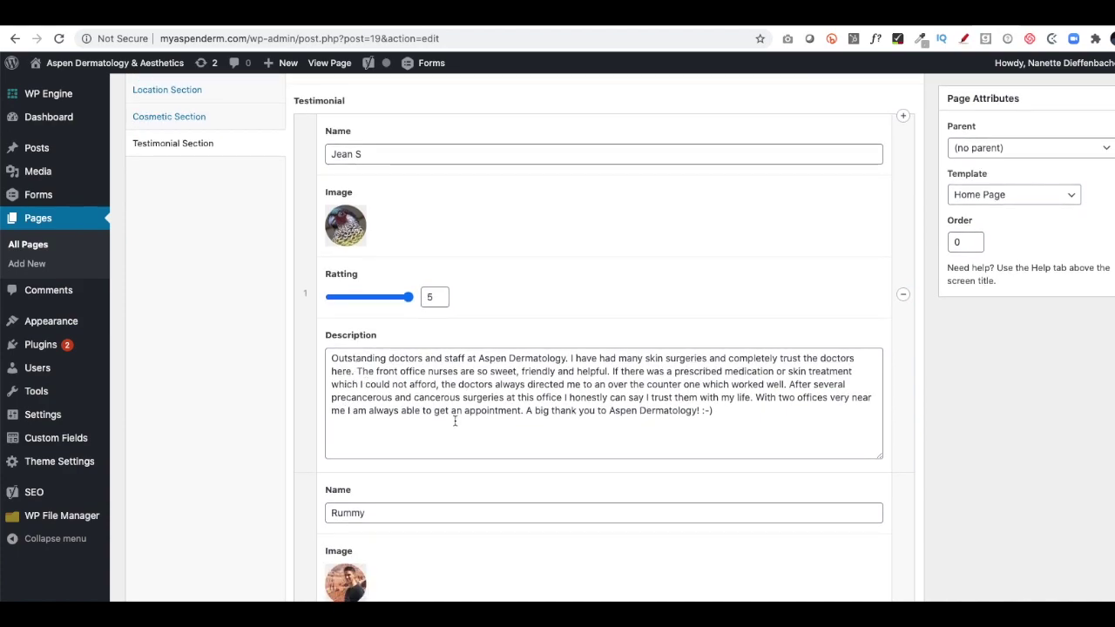
pyautogui.scroll(-5, 454, 421)
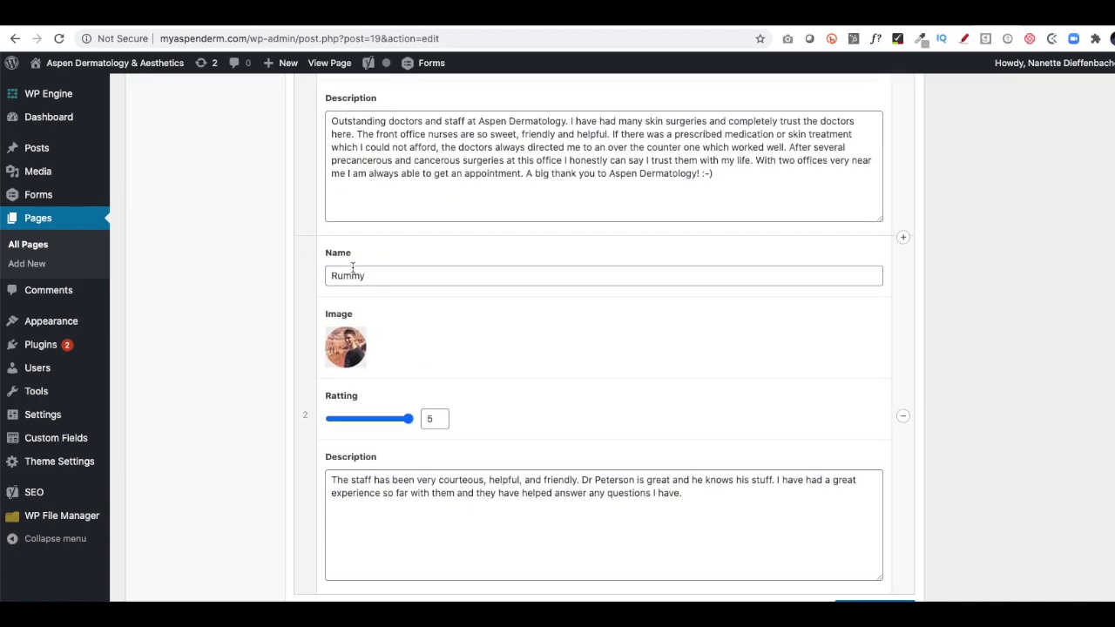
pyautogui.scroll(-1, 353, 267)
pyautogui.scroll(-2, 522, 393)
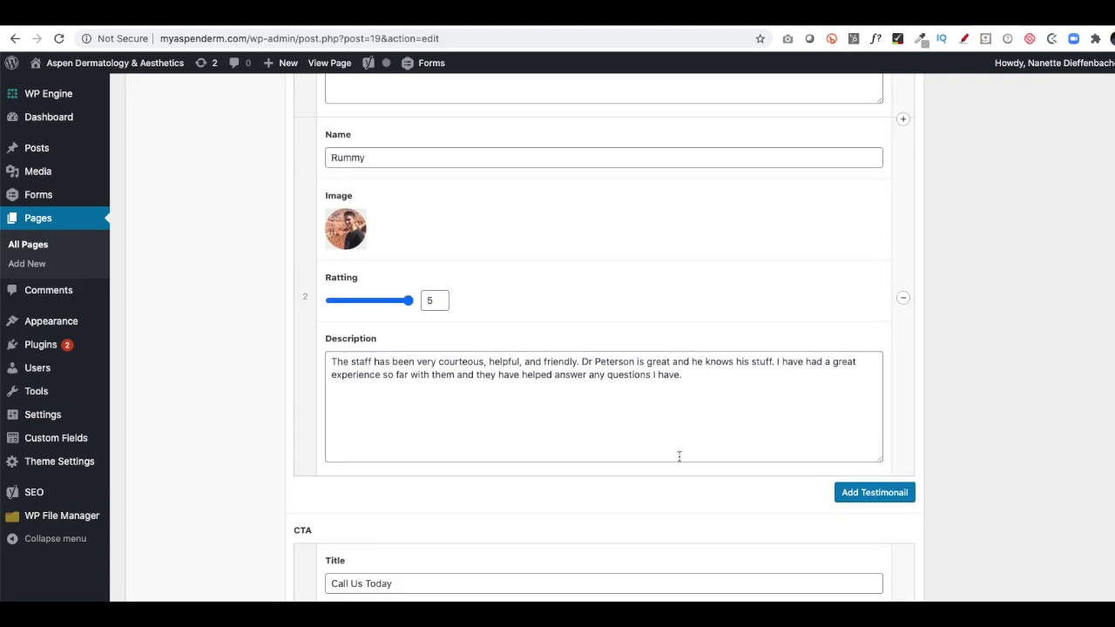
pyautogui.click(871, 492)
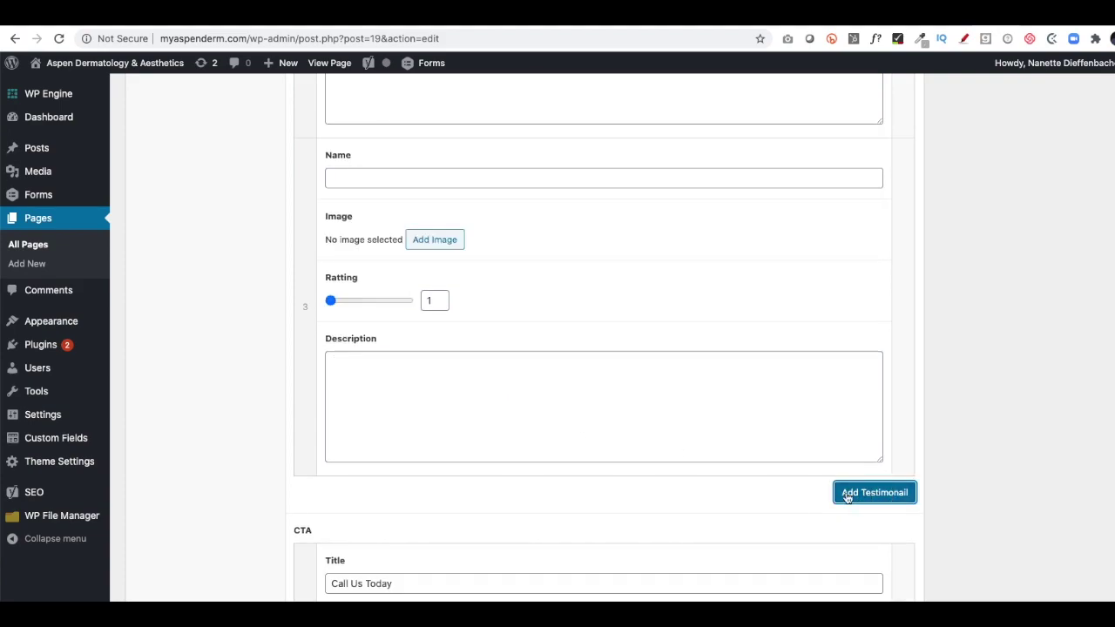
# Step: Enter the reviewer's name and give the new testimonial the xavior-aspen-derm photo
pyautogui.click(384, 174)
pyautogui.write('NA')
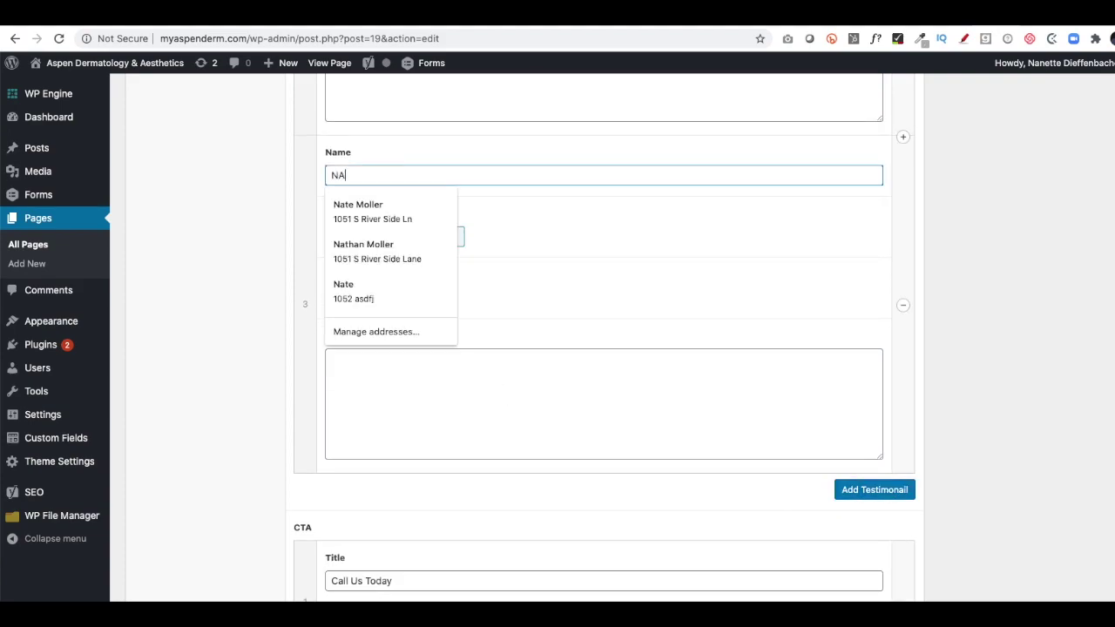
pyautogui.write('te')
pyautogui.press('BackSpace')
pyautogui.press('BackSpace')
pyautogui.press('BackSpace')
pyautogui.write('ate')
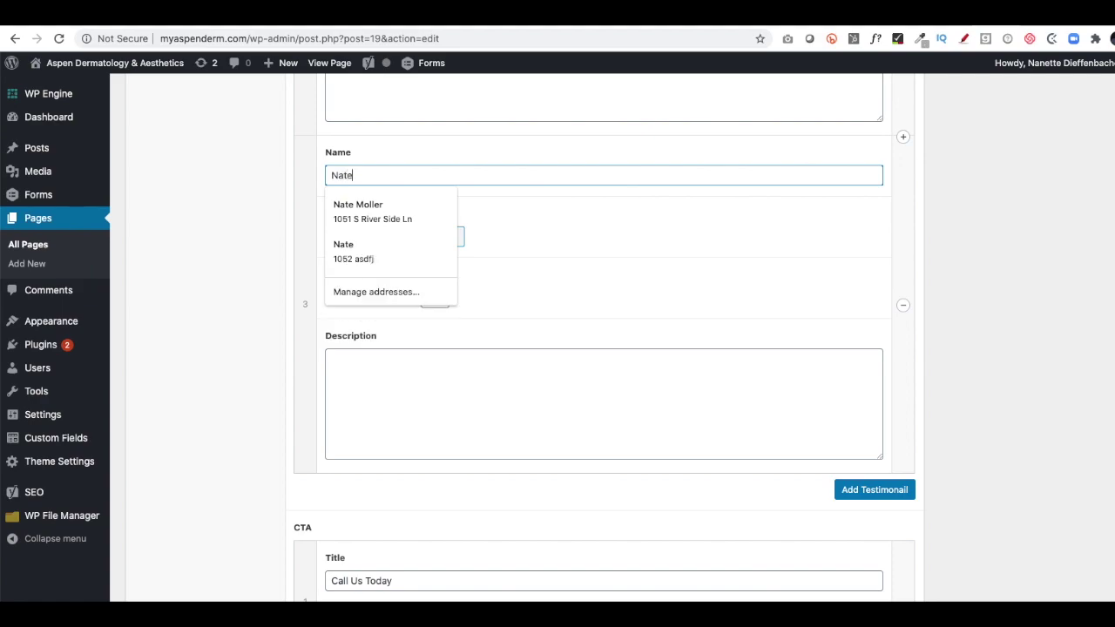
pyautogui.click(448, 236)
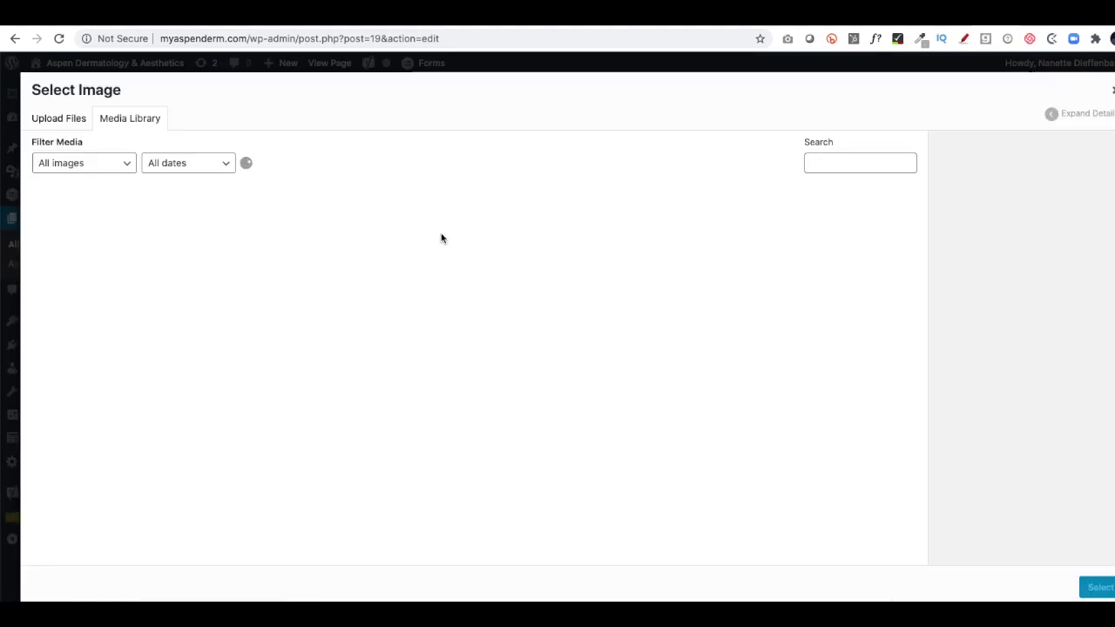
pyautogui.scroll(-5, 418, 348)
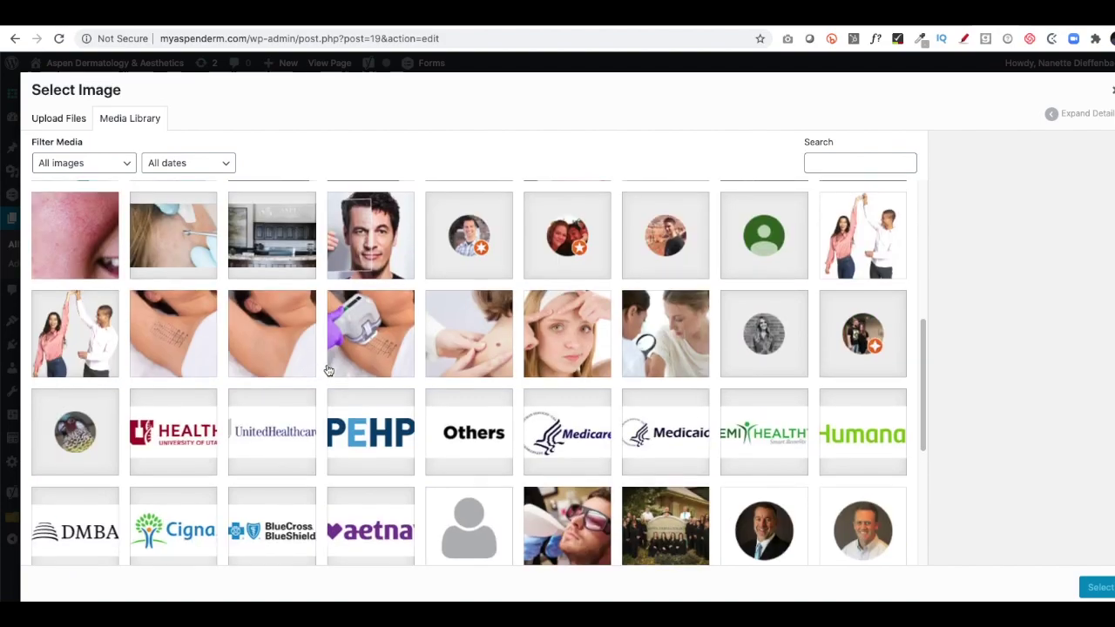
pyautogui.scroll(2, 470, 416)
pyautogui.click(467, 446)
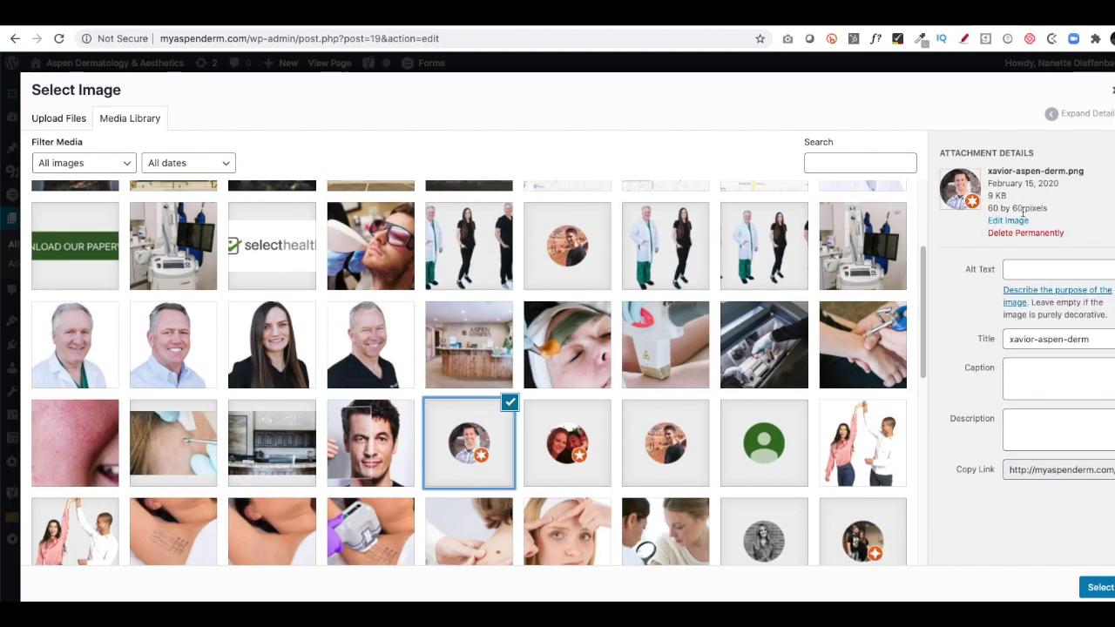
pyautogui.click(1100, 587)
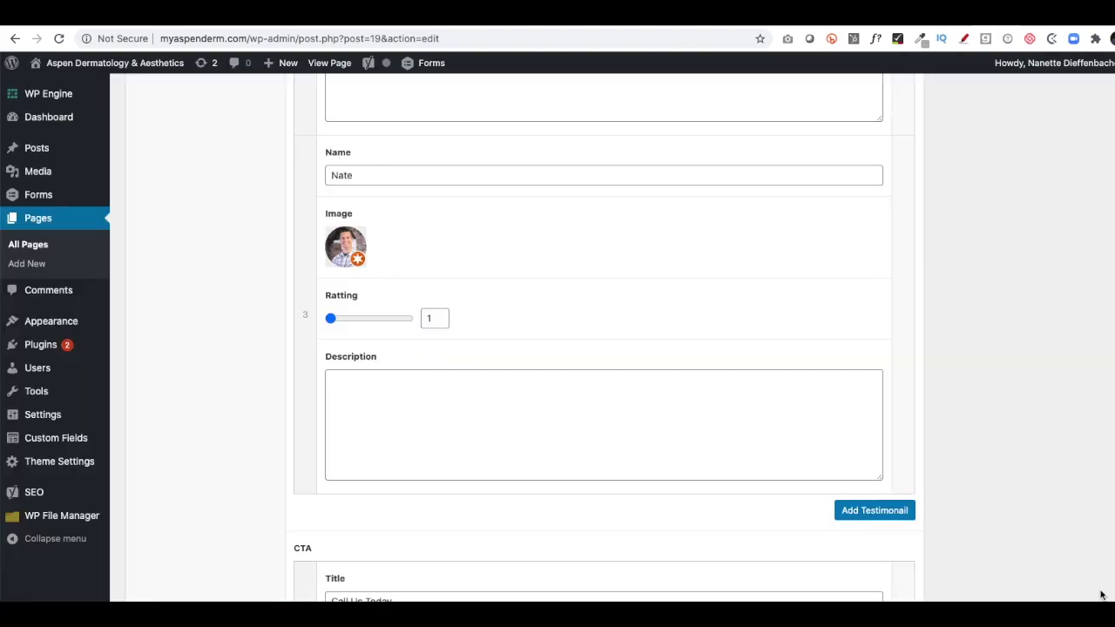
# Step: Set the rating to 5, add the description 'This was great!', and update the page
pyautogui.click(408, 319)
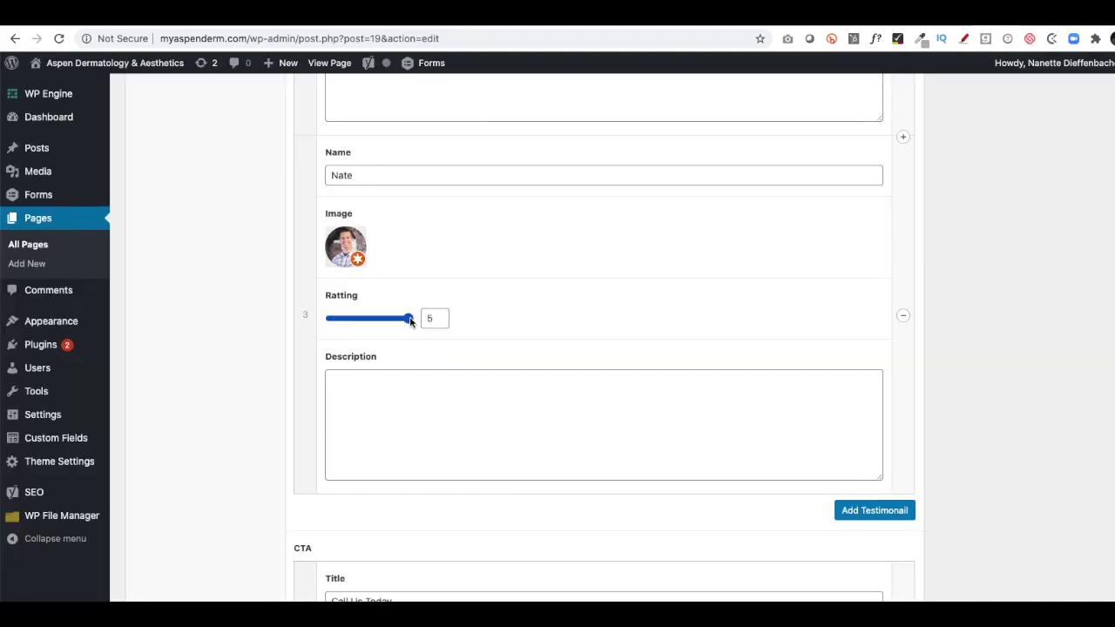
pyautogui.click(383, 399)
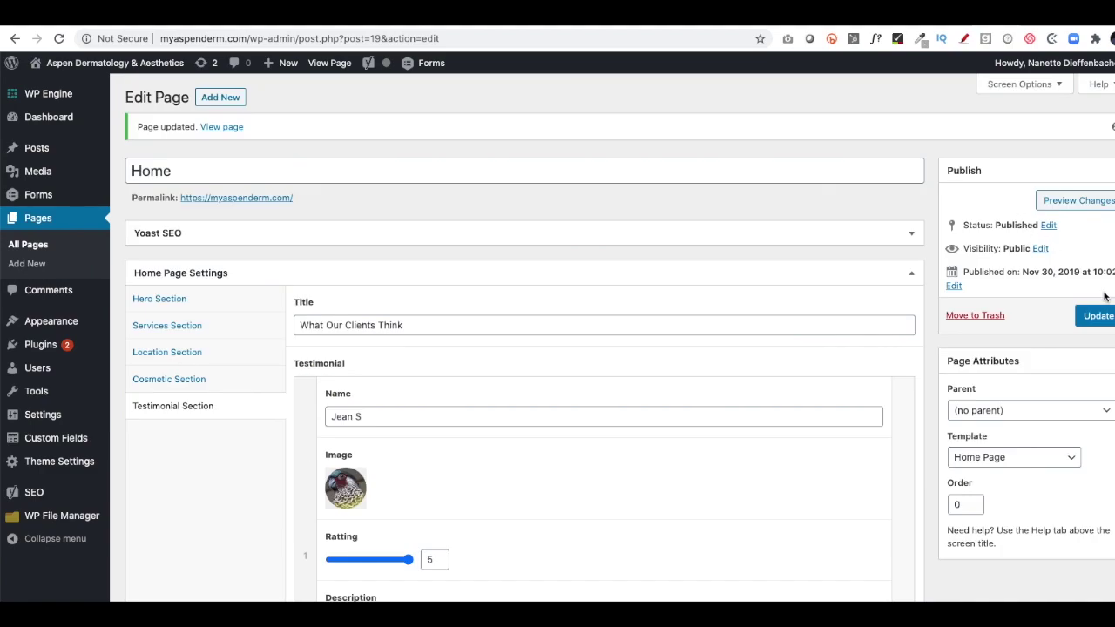
pyautogui.click(1096, 316)
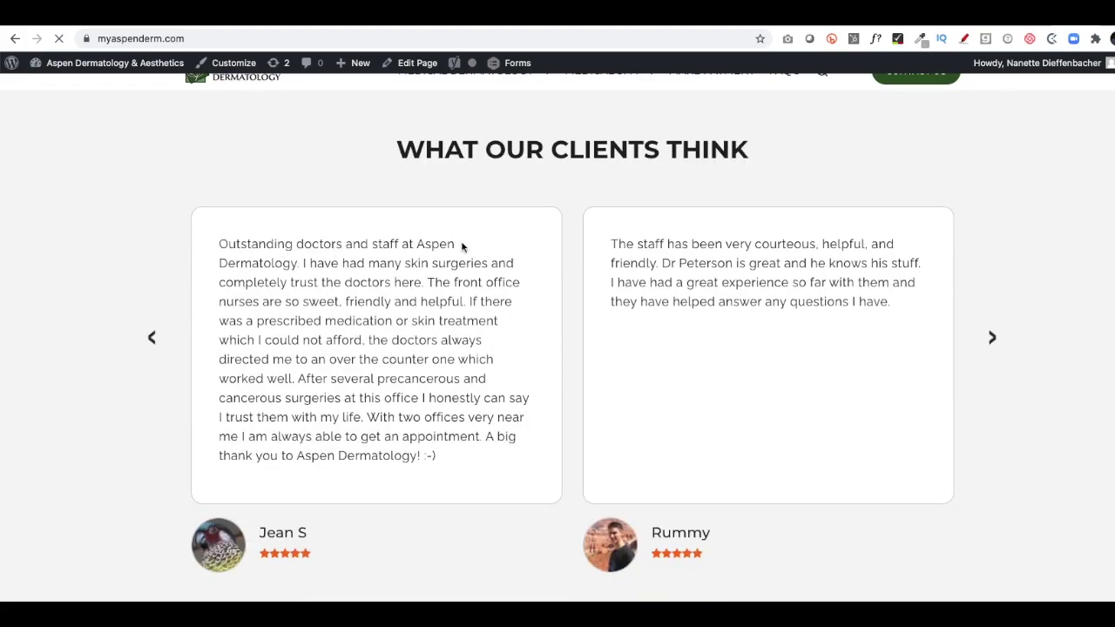
pyautogui.scroll(-2, 465, 286)
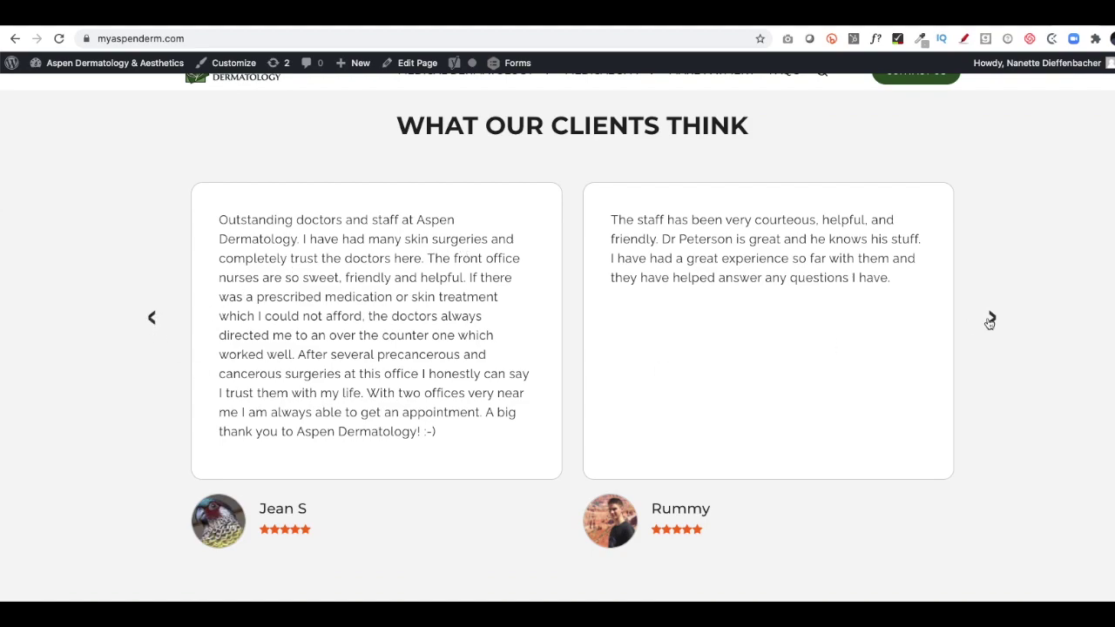
pyautogui.click(992, 319)
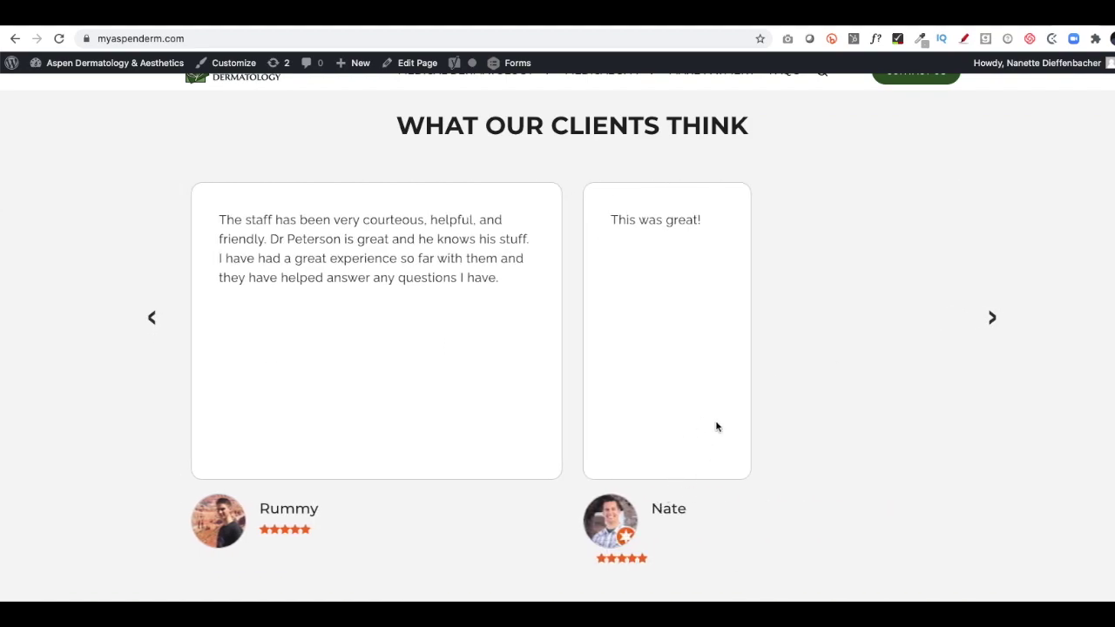
pyautogui.click(993, 319)
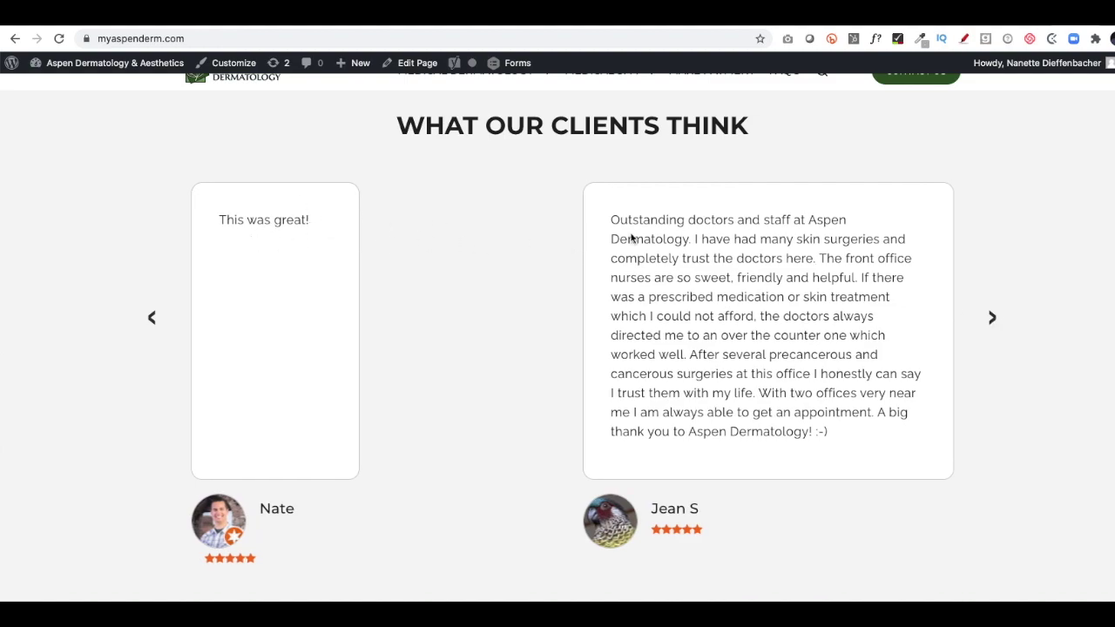
pyautogui.click(995, 321)
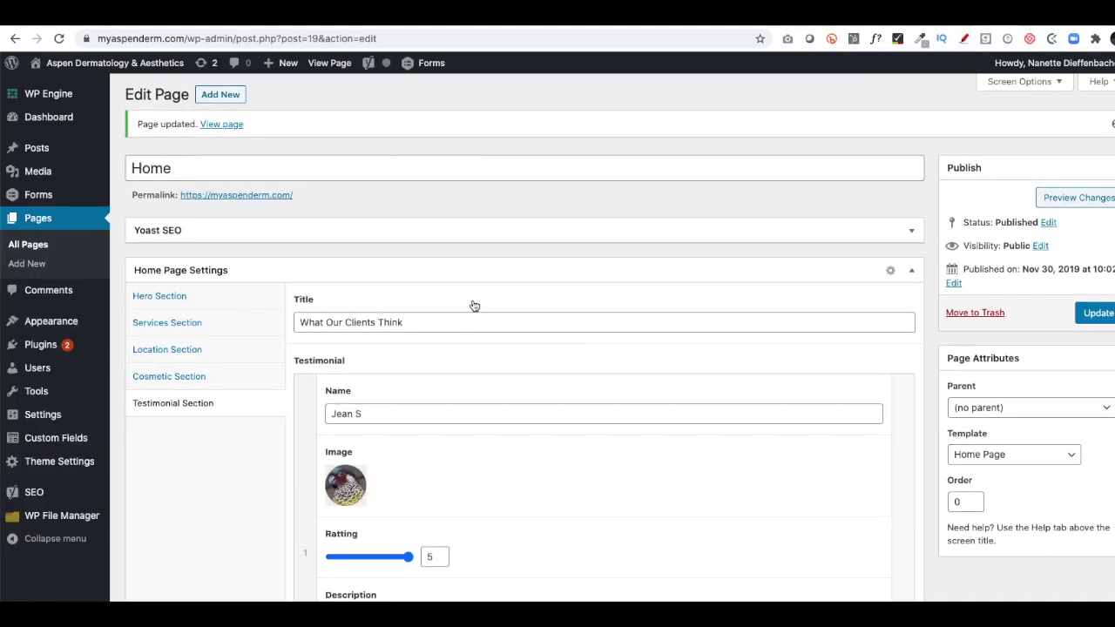
# Step: Confirm Nate's testimonial is still entry 3, then update the Home page
pyautogui.scroll(-15, 476, 303)
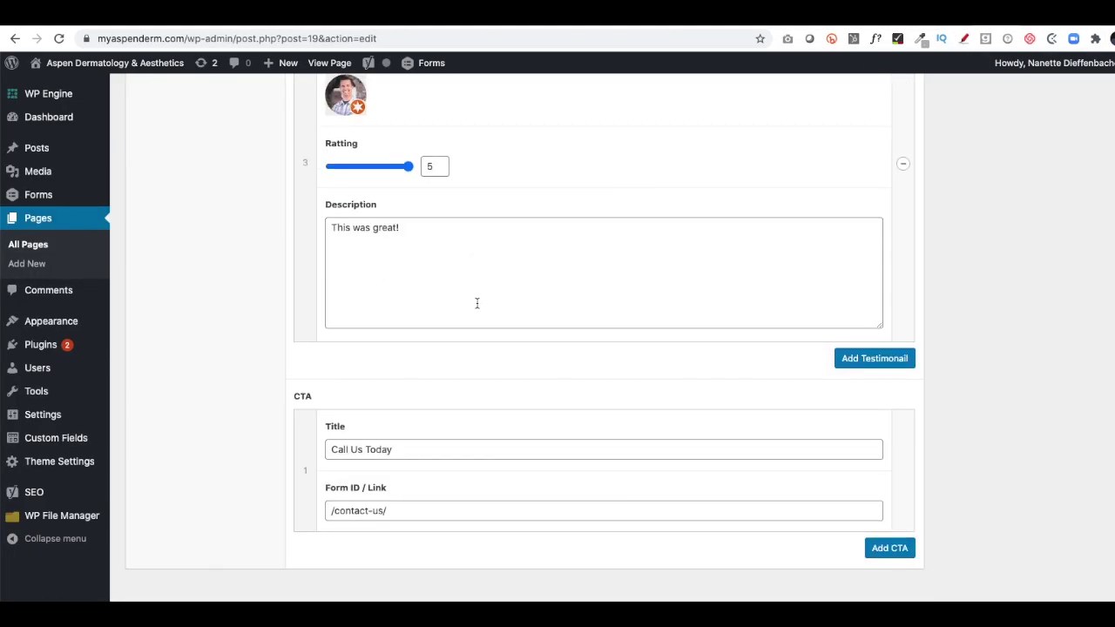
pyautogui.scroll(15, 476, 303)
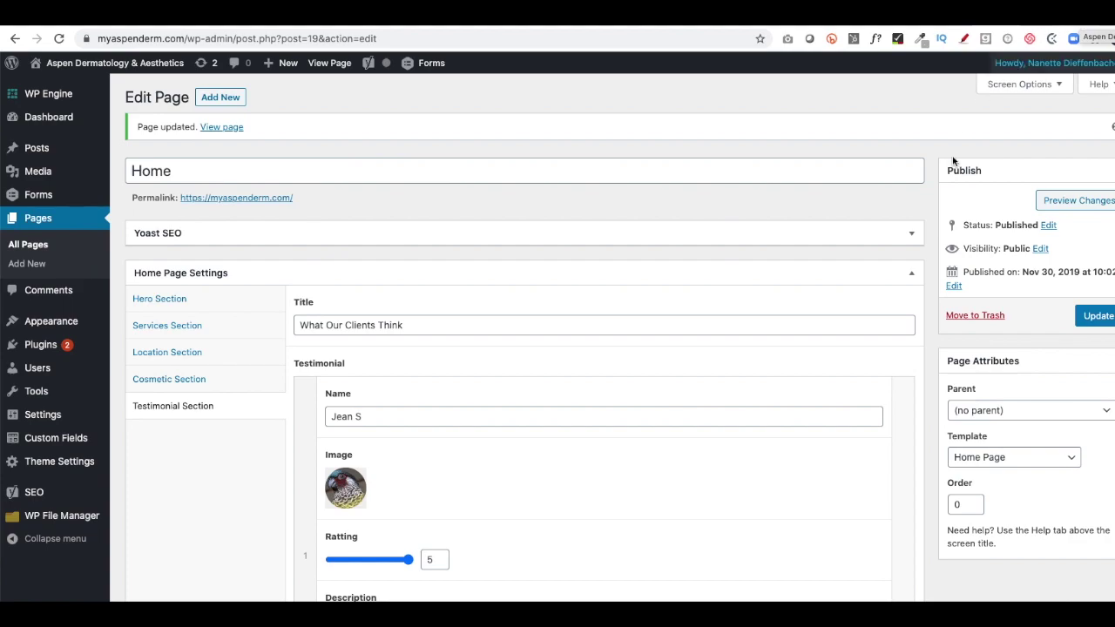
pyautogui.click(1097, 319)
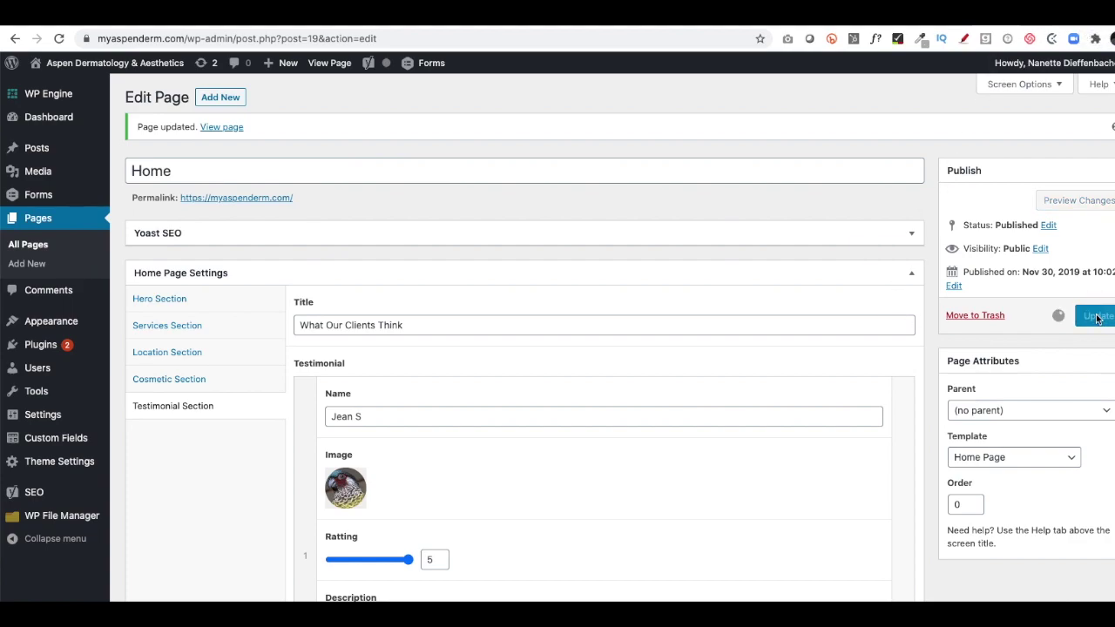